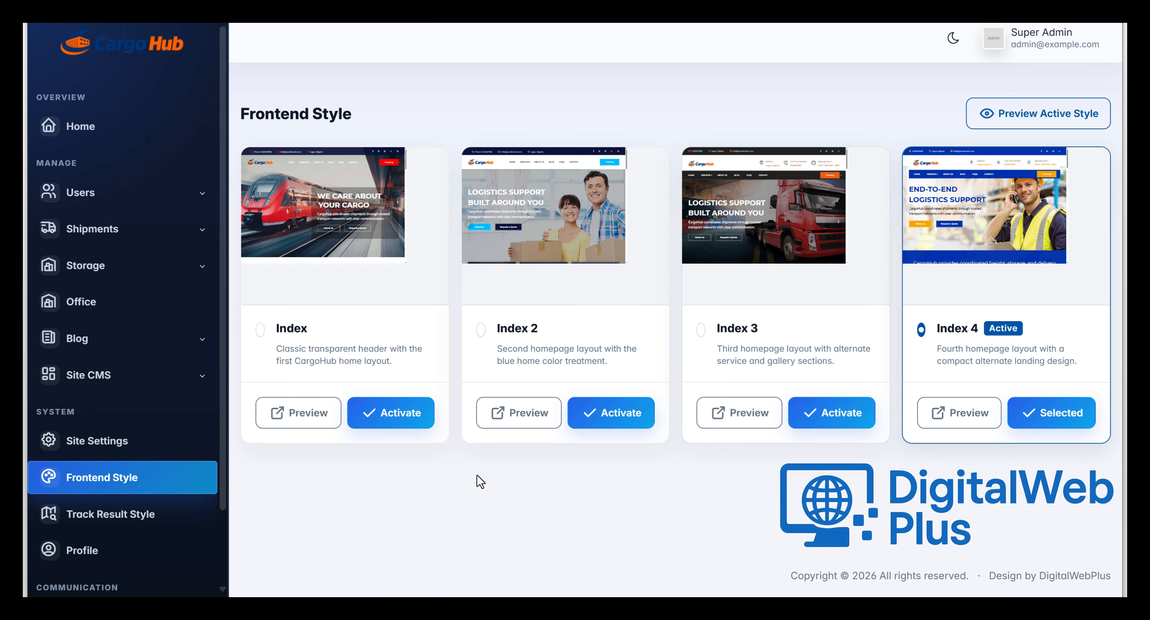
Step: Preview the Index homepage layout and look through its page
left_click(307, 416)
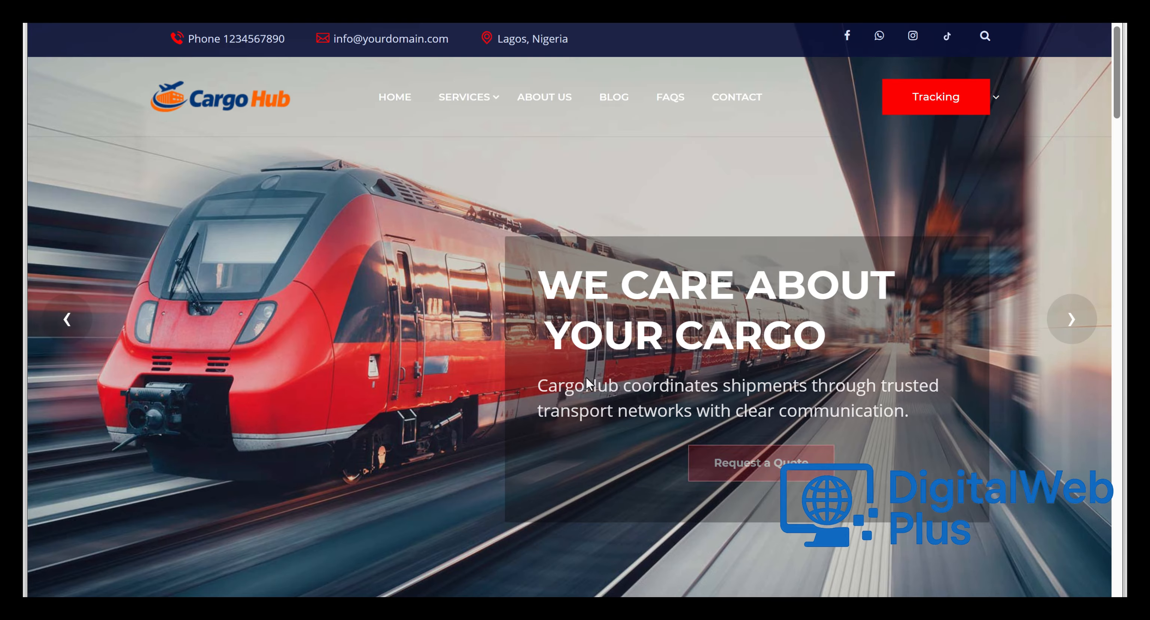
scroll(390, 353, "down", 5)
scroll(377, 241, "up", 5)
scroll(377, 240, "up", 1)
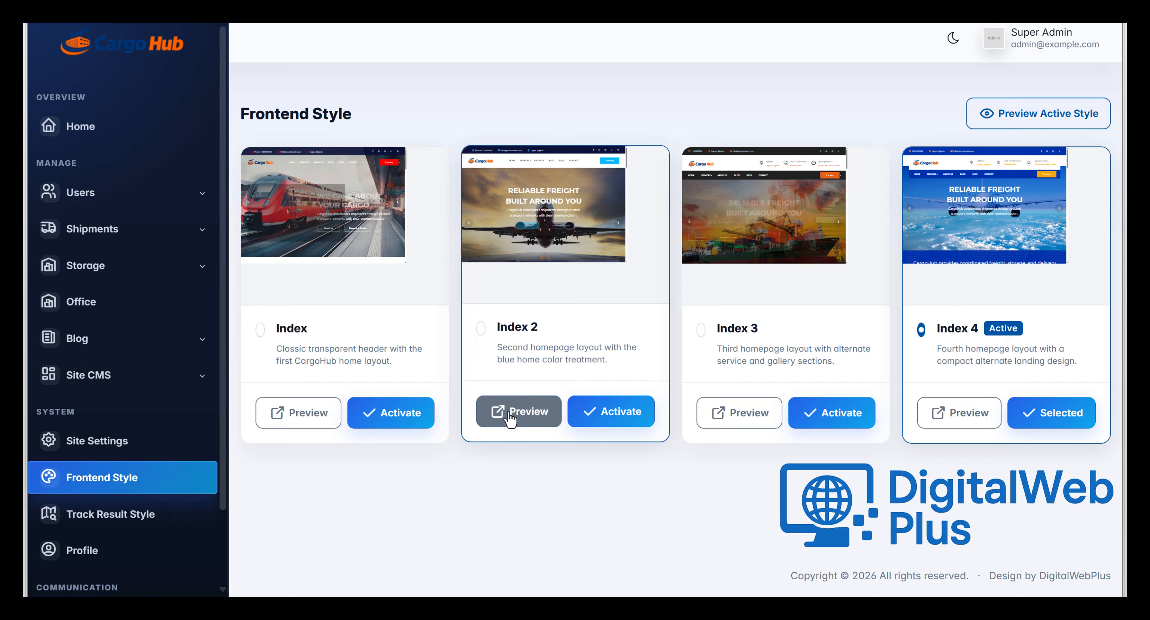
Step: Preview the Index 2 homepage layout and look through its page
left_click(512, 414)
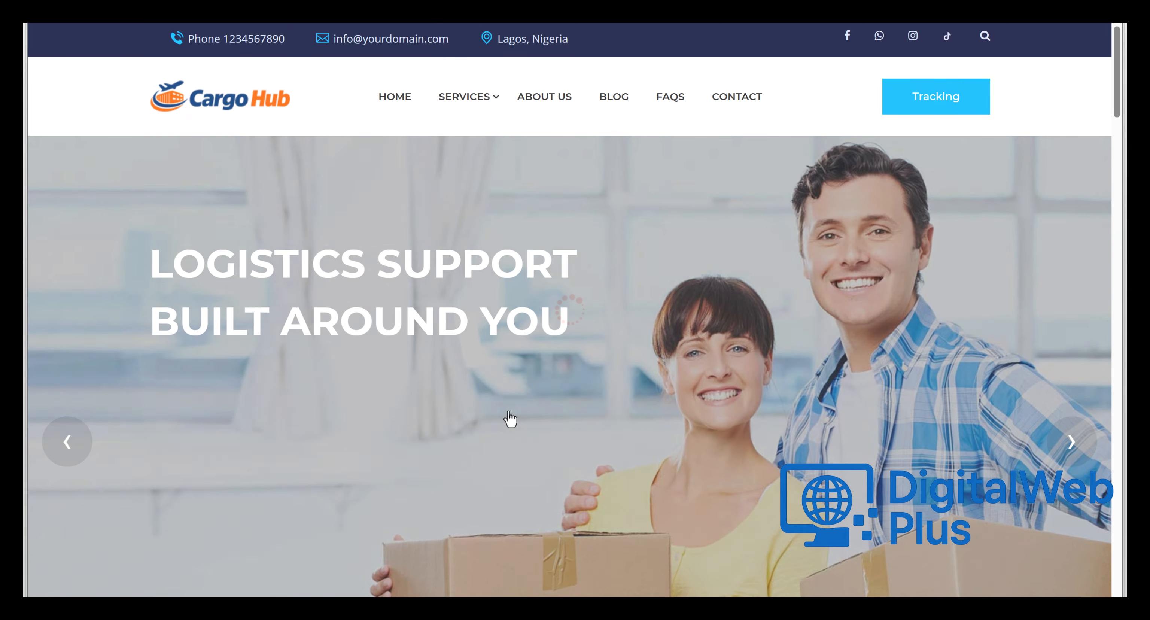
scroll(539, 362, "down", 10)
scroll(539, 363, "up", 10)
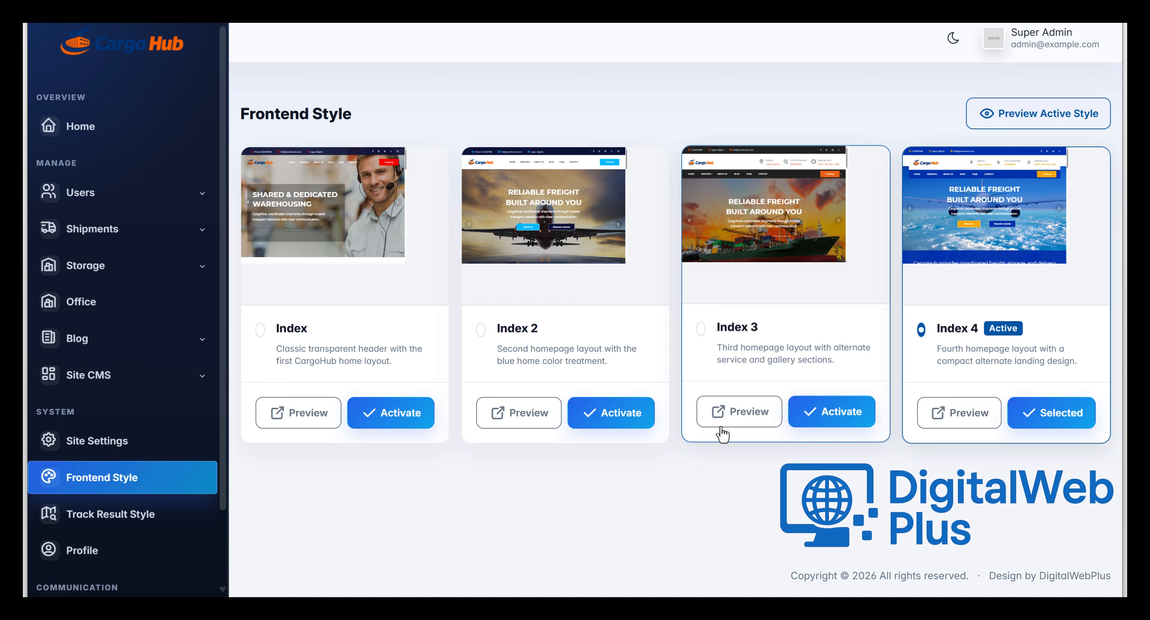
Step: Preview the Index 3 and Index 4 homepage layouts and return to the Frontend Style page
left_click(718, 416)
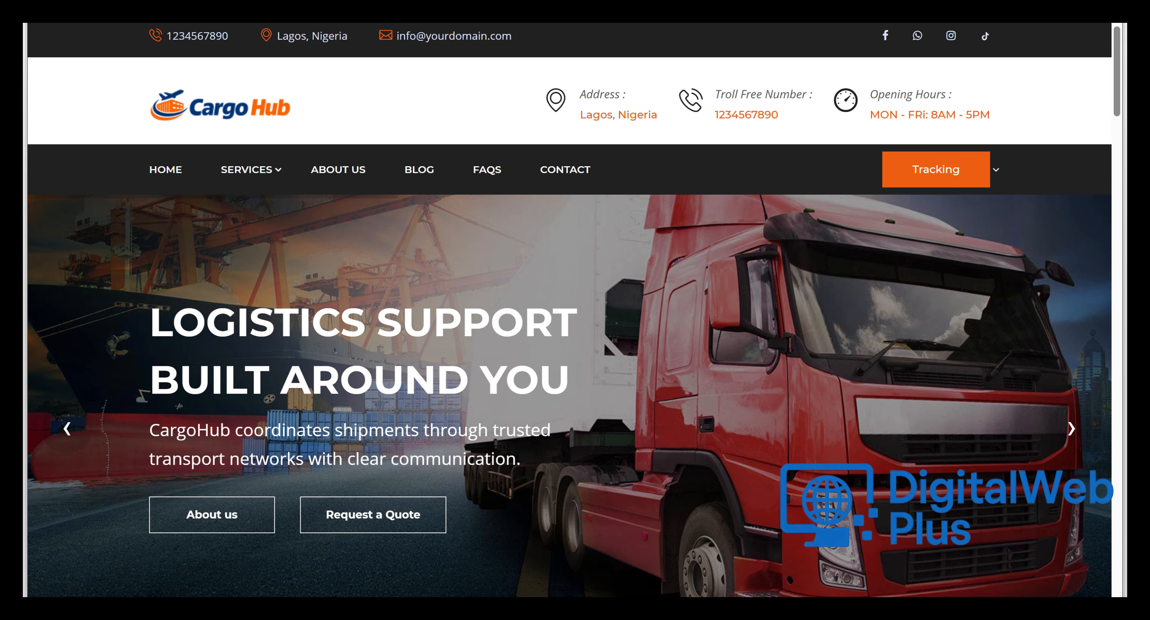
key("ctrl+w")
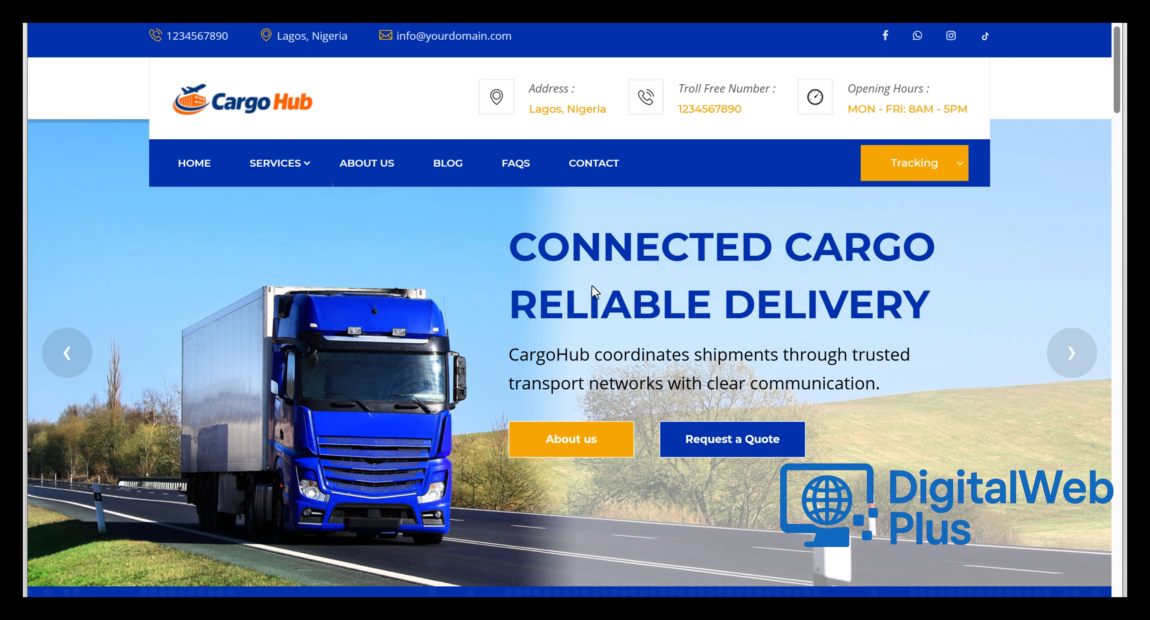
key("ctrl+w")
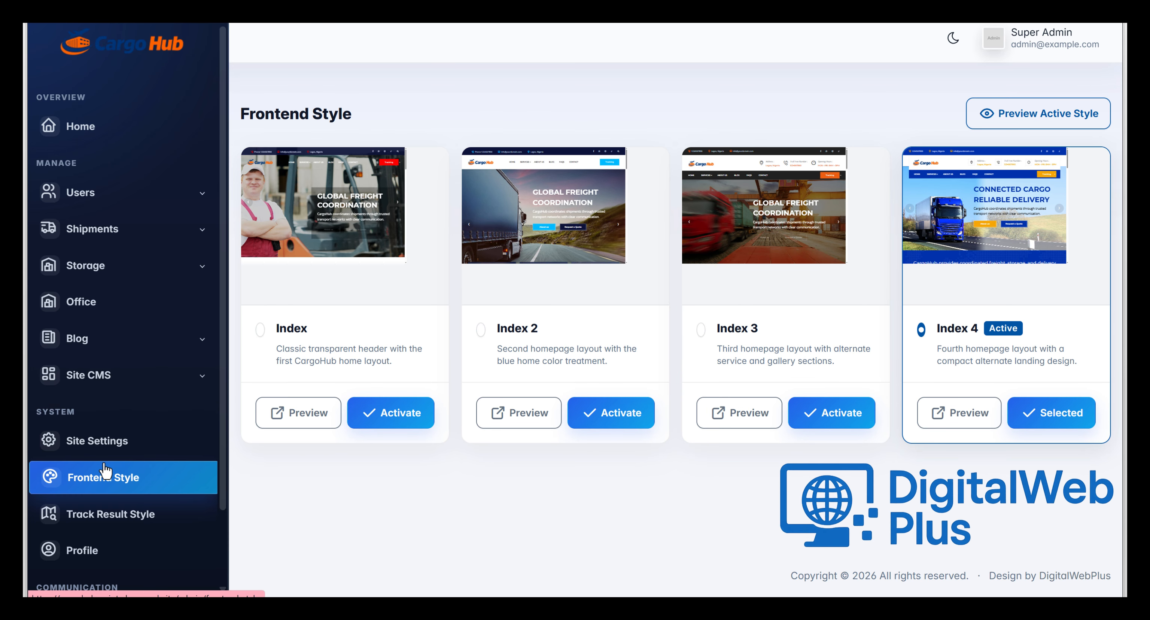
Step: Open the Home 4 CMS editor and view the hero slides on the live homepage
left_click(200, 386)
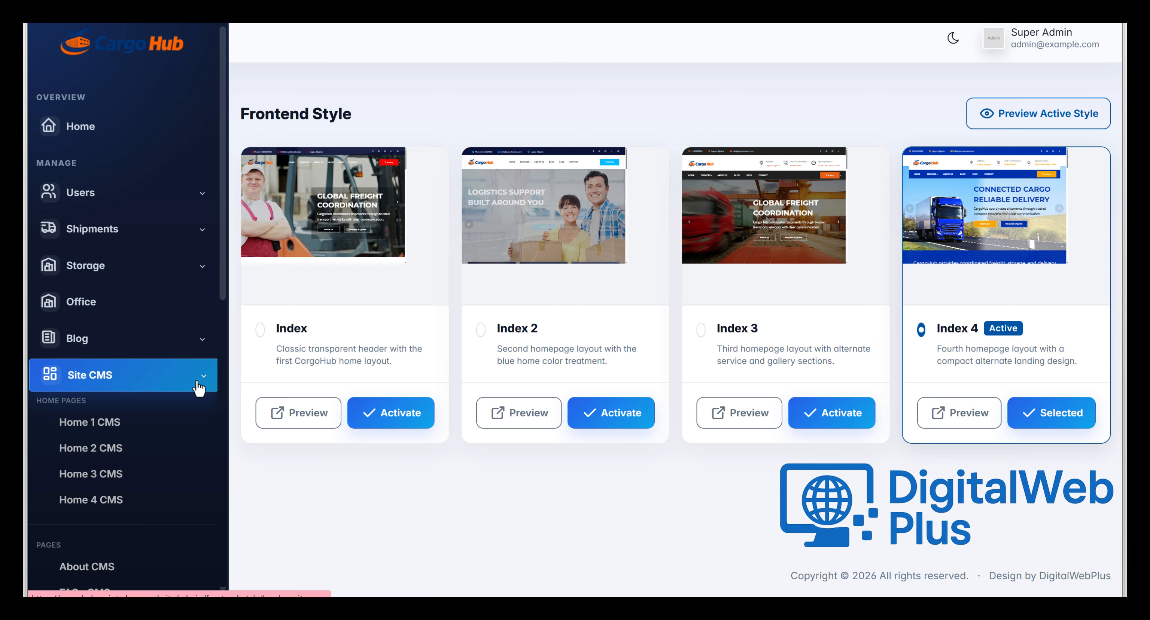
left_click(111, 502)
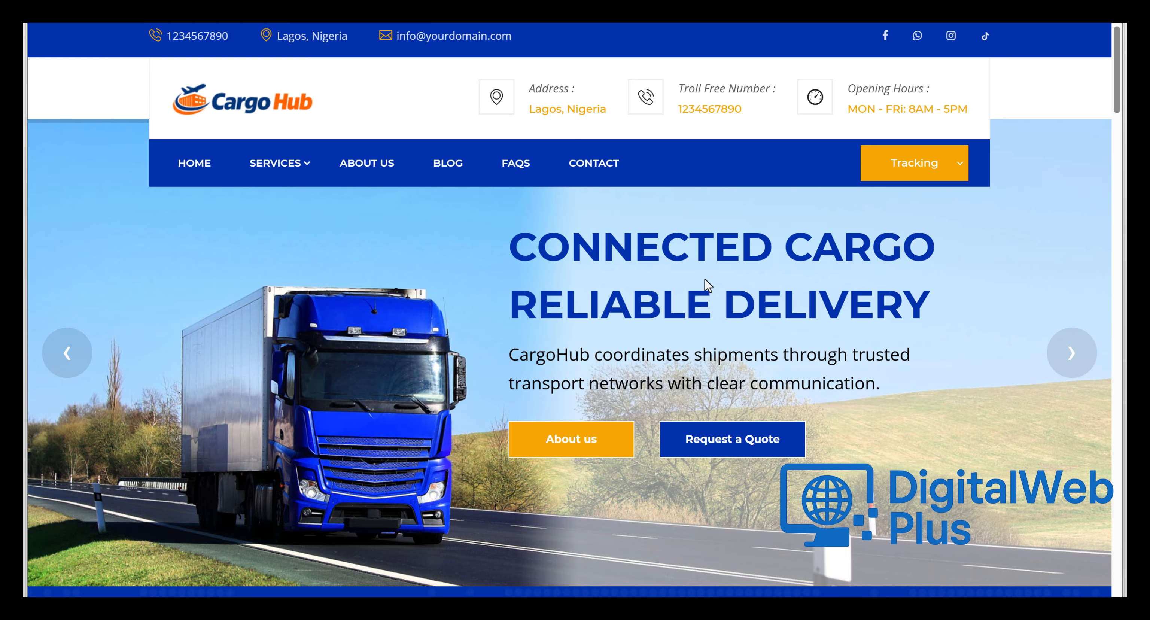
scroll(705, 288, "down", 5)
scroll(956, 281, "up", 4)
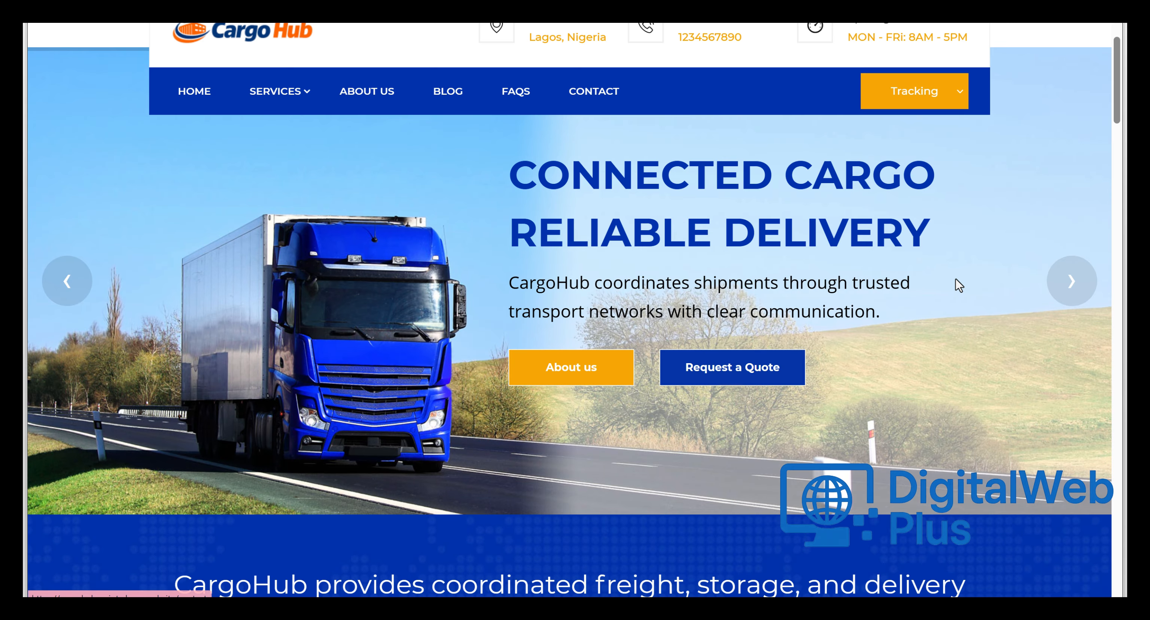
left_click(1071, 283)
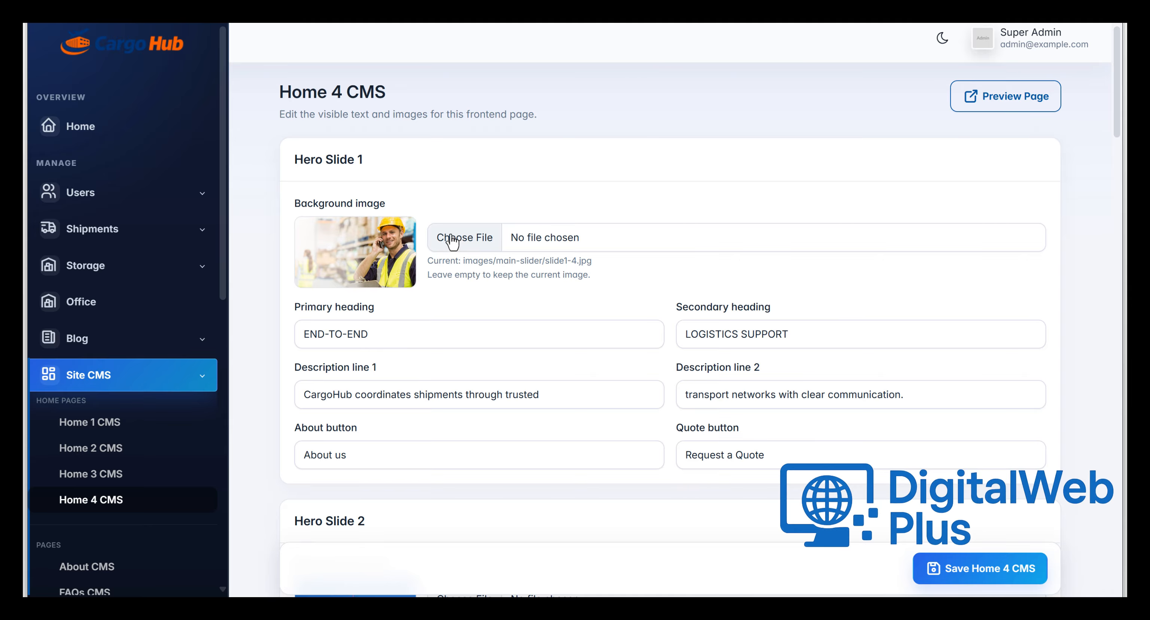
Step: Examine the image, heading, description and button fields of the hero slides in the Home 4 CMS editor
scroll(493, 250, "down", 6)
scroll(704, 221, "down", 15)
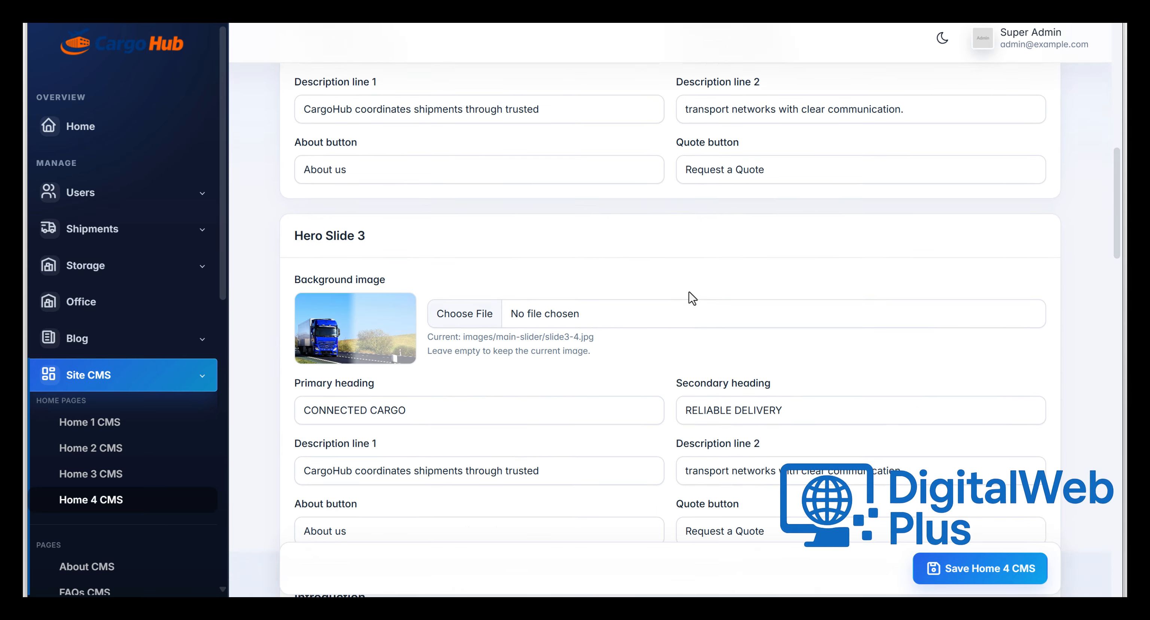
scroll(688, 298, "up", 20)
scroll(691, 295, "up", 2)
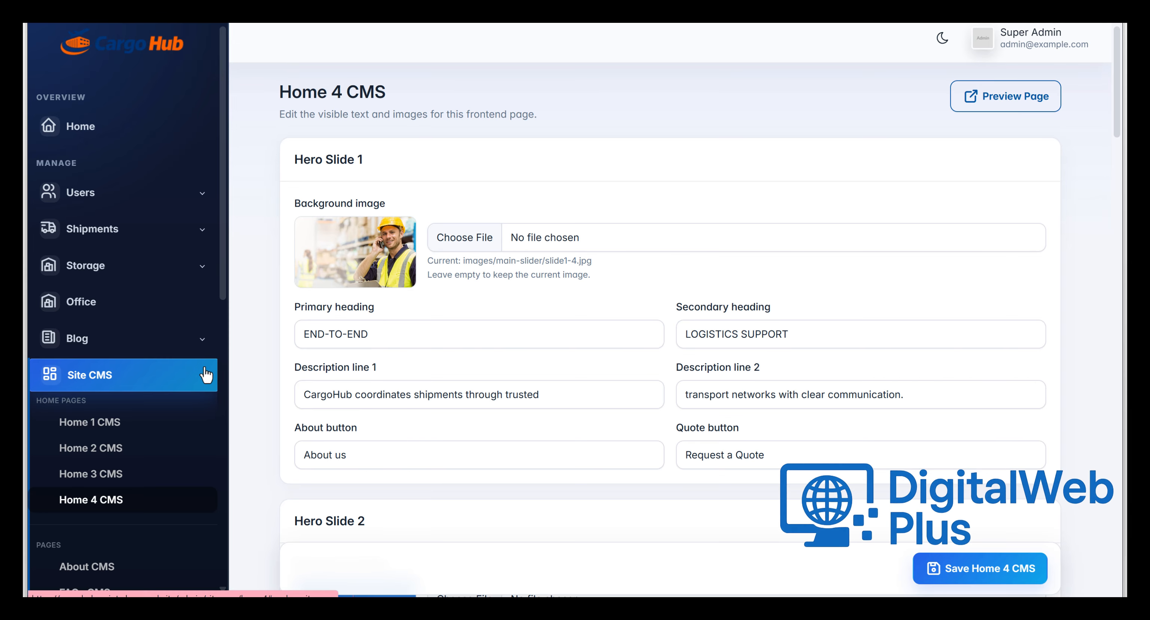
Step: Look through the home, general and service pages listed under Site CMS and collapse the list
left_click(193, 387)
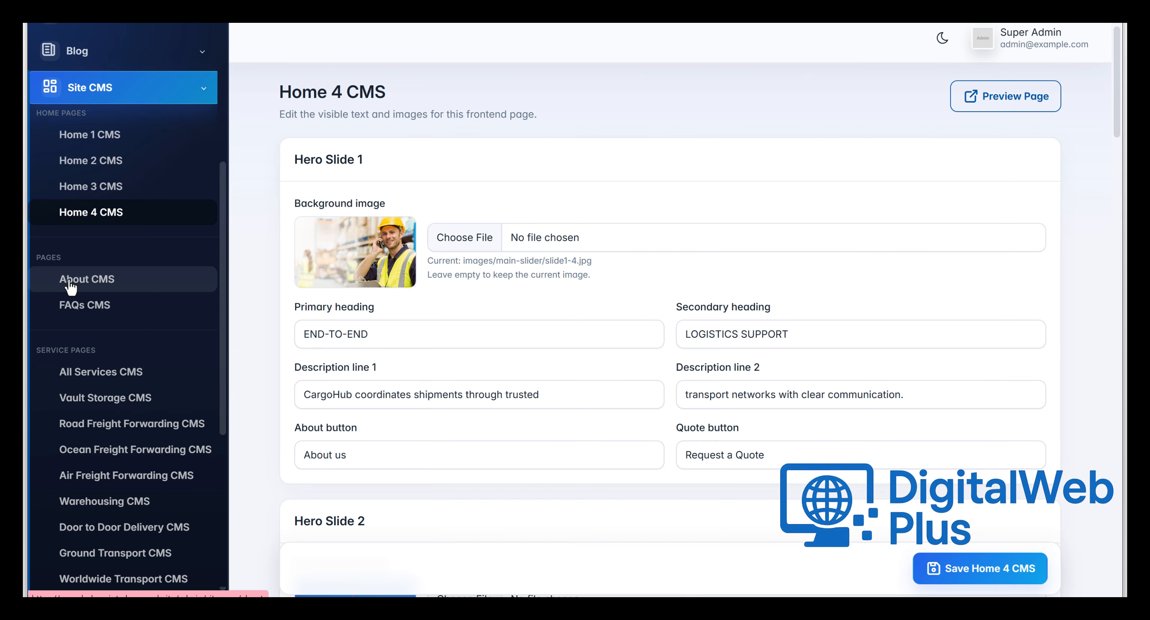
scroll(139, 463, "down", 1)
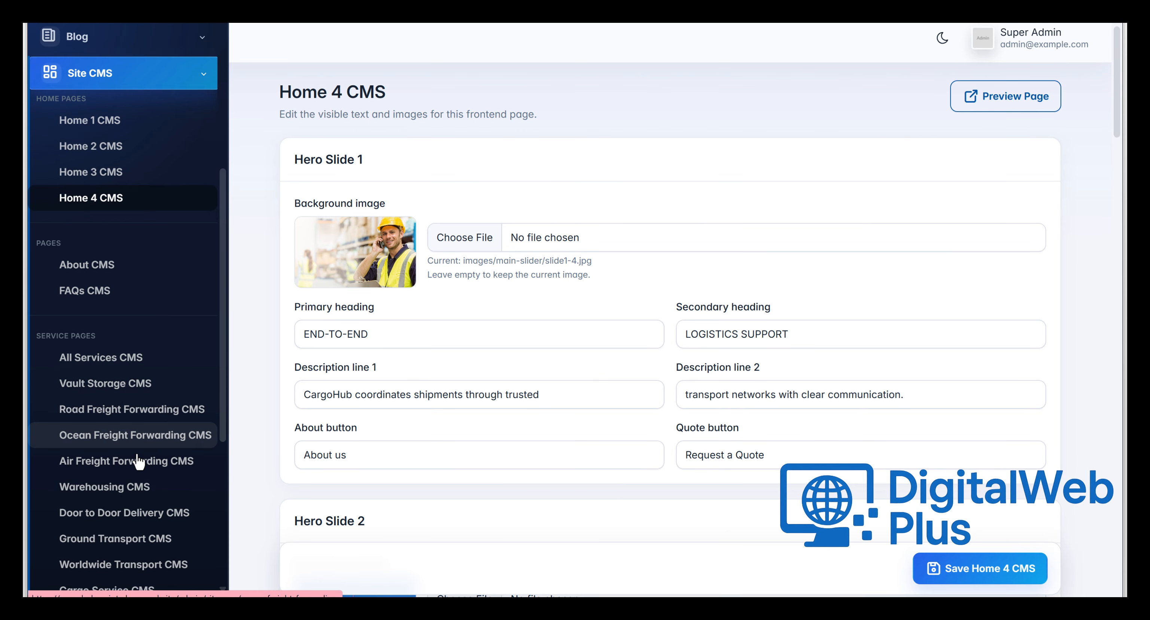
scroll(125, 467, "down", 5)
scroll(136, 463, "up", 10)
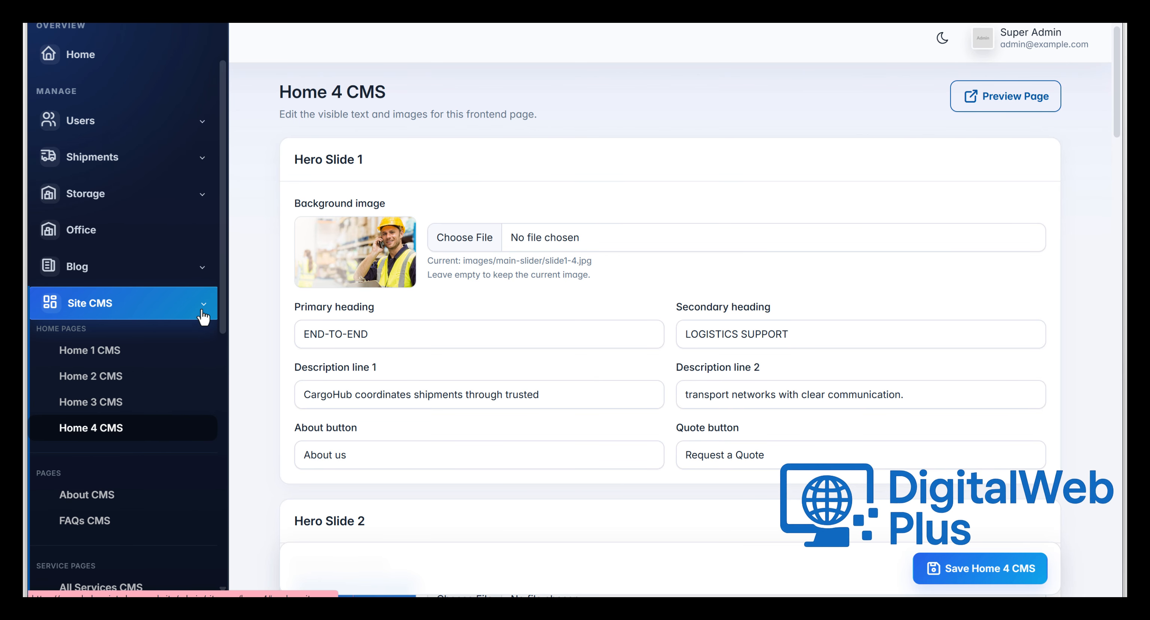
left_click(202, 311)
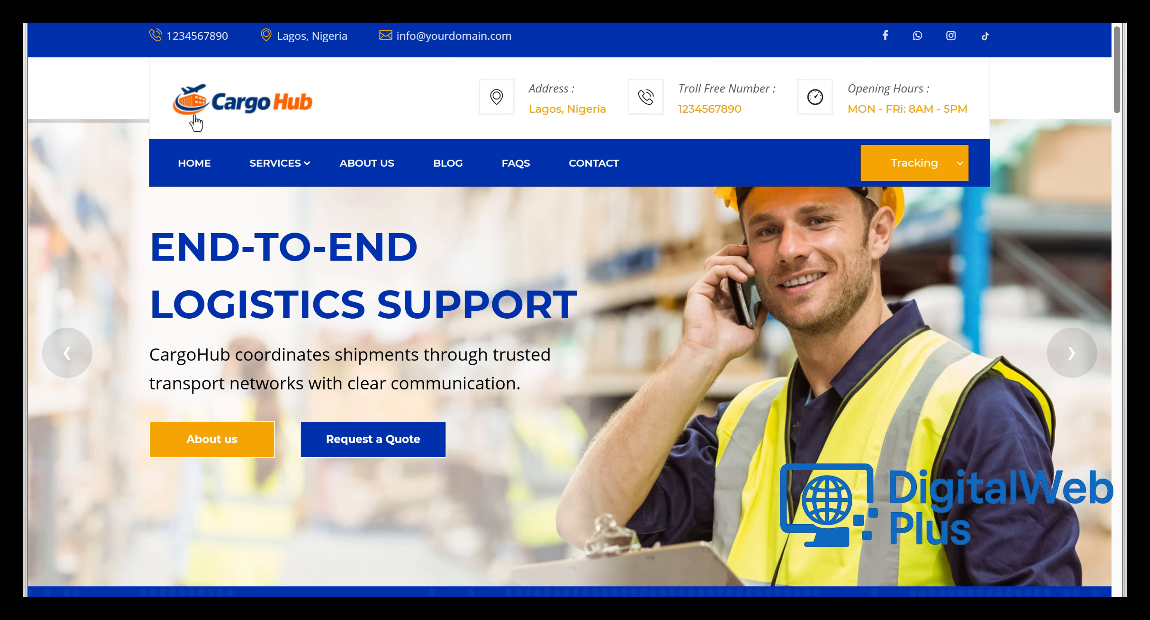
Step: Open Site Settings and inspect the site email, Facebook, WhatsApp and Instagram fields in the general settings
mouse_move(914, 163)
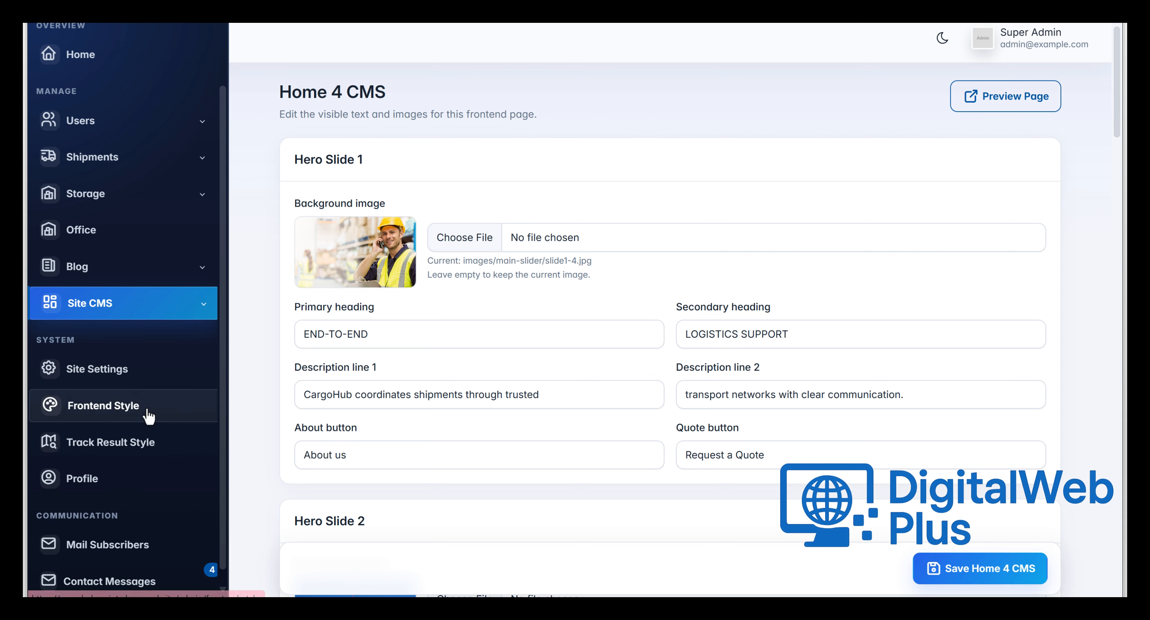
left_click(105, 372)
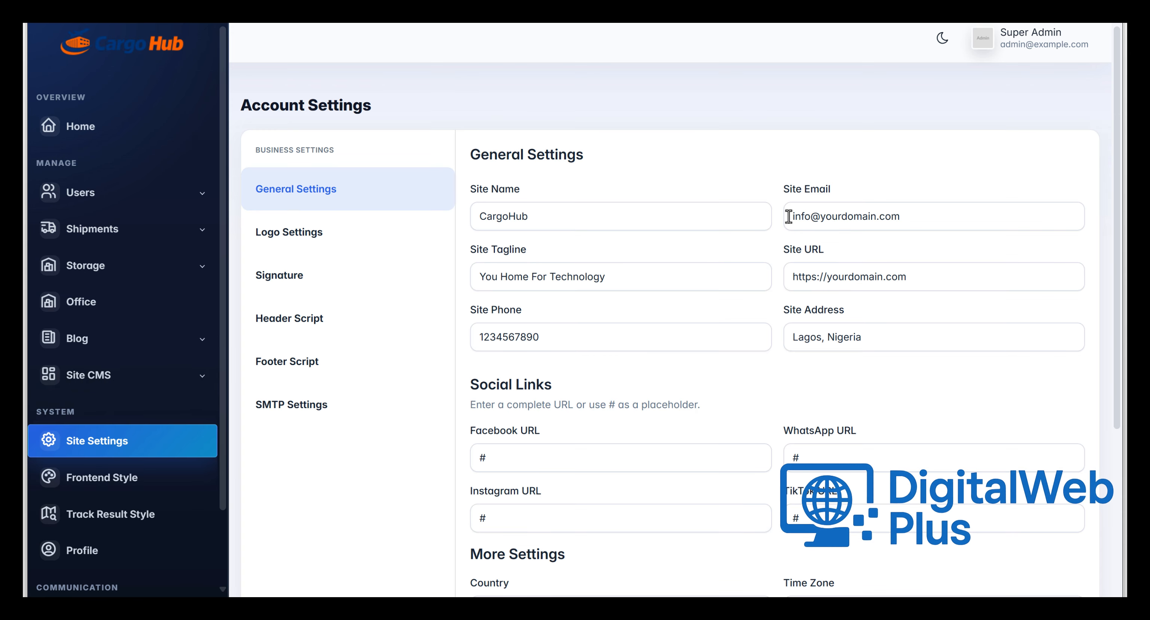
left_click(804, 218)
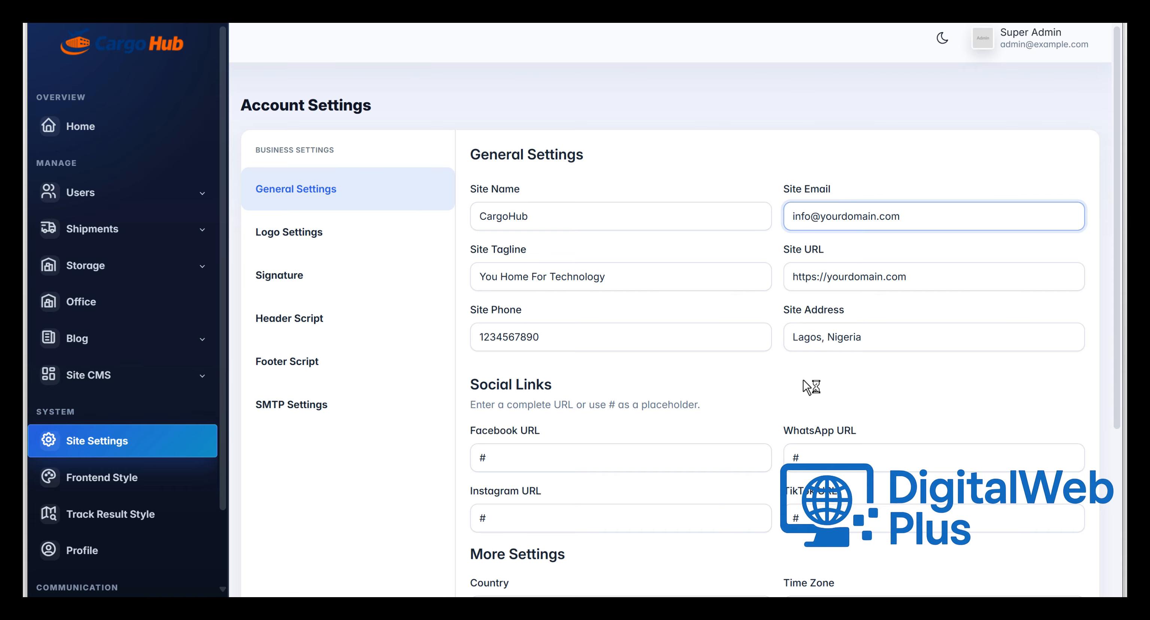
left_click(650, 460)
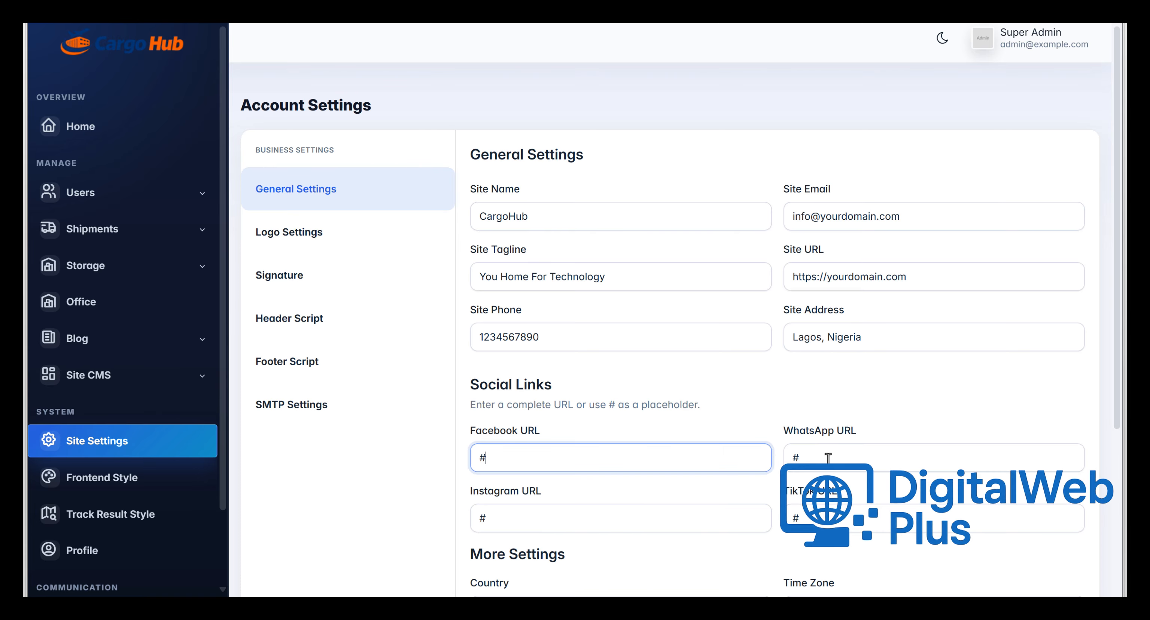
left_click(826, 457)
left_click(637, 508)
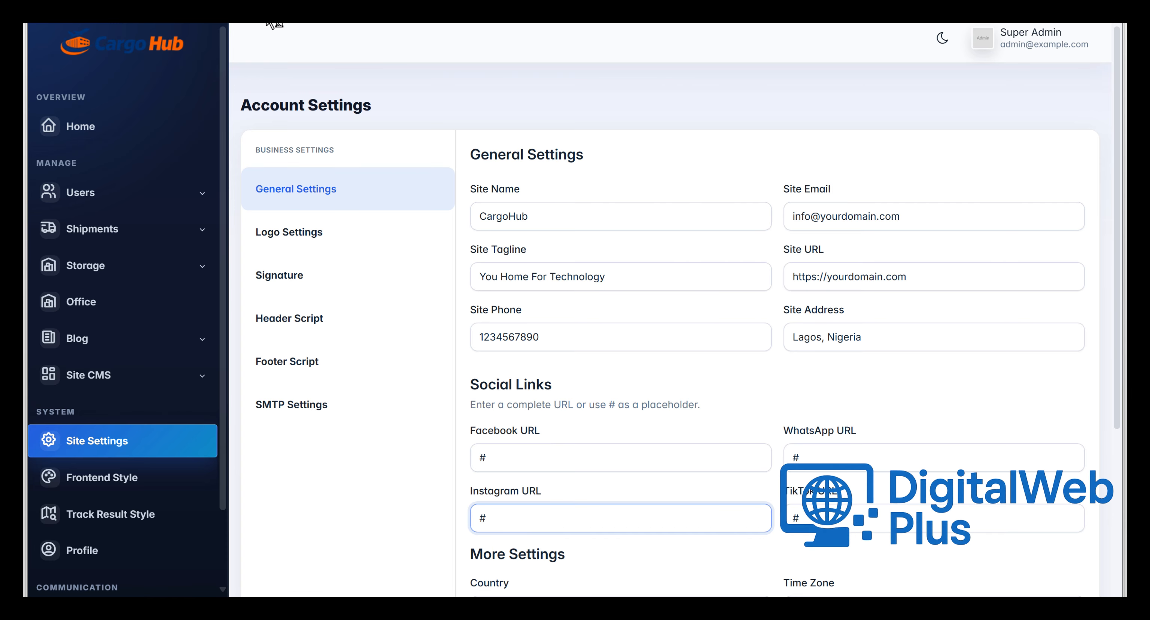
Step: Open Track Result Style and look through the available tracking result layouts down to Style 6
scroll(175, 259, "down", 2)
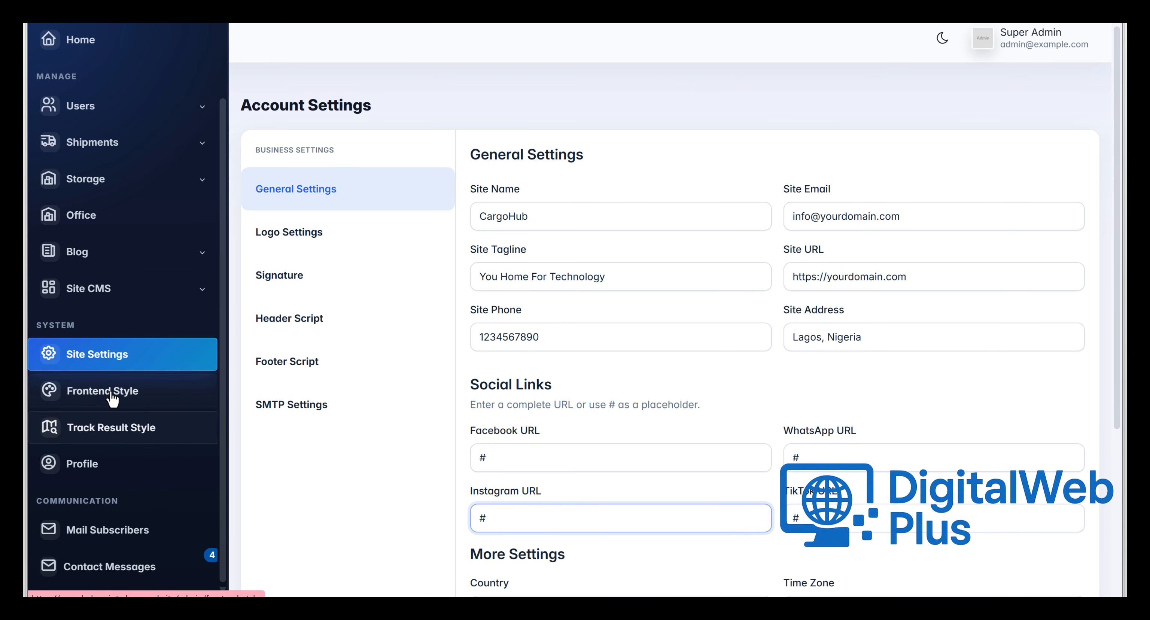
left_click(106, 430)
scroll(641, 291, "down", 5)
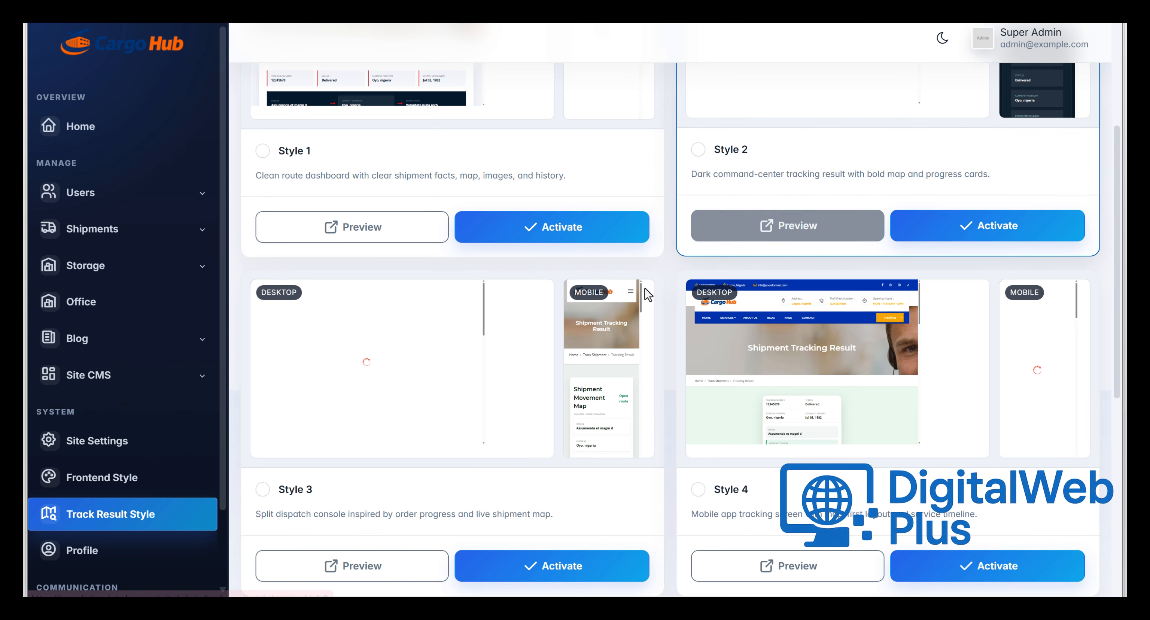
scroll(834, 360, "down", 4)
scroll(596, 449, "down", 3)
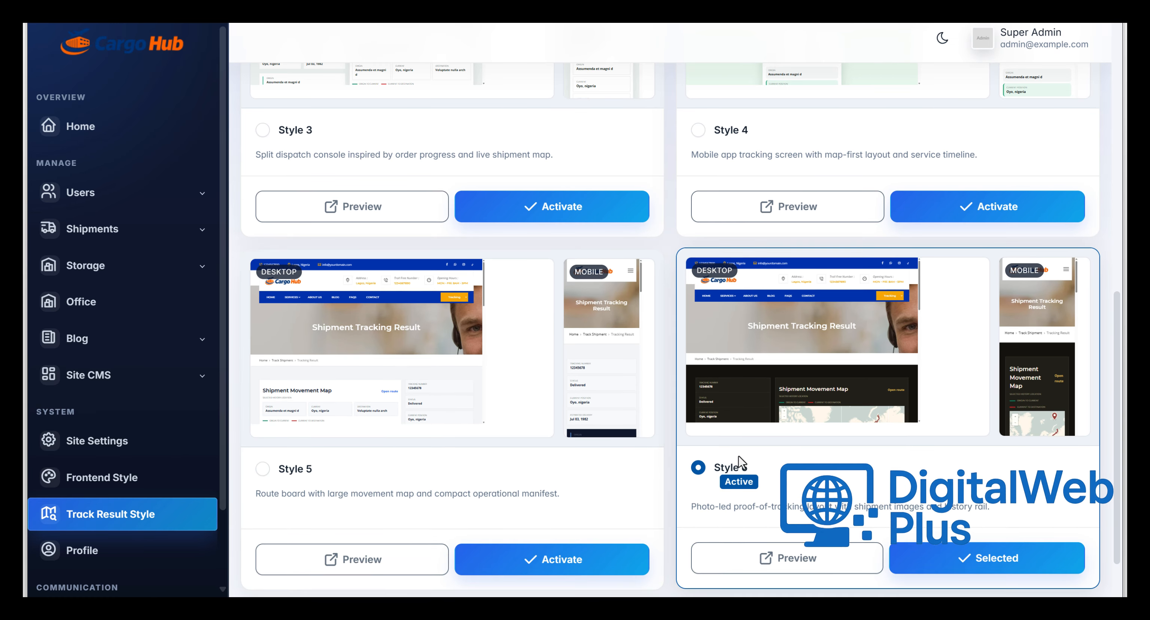
Step: Examine the movement map and tracking history on the public shipment tracking result page
scroll(753, 444, "up", 5)
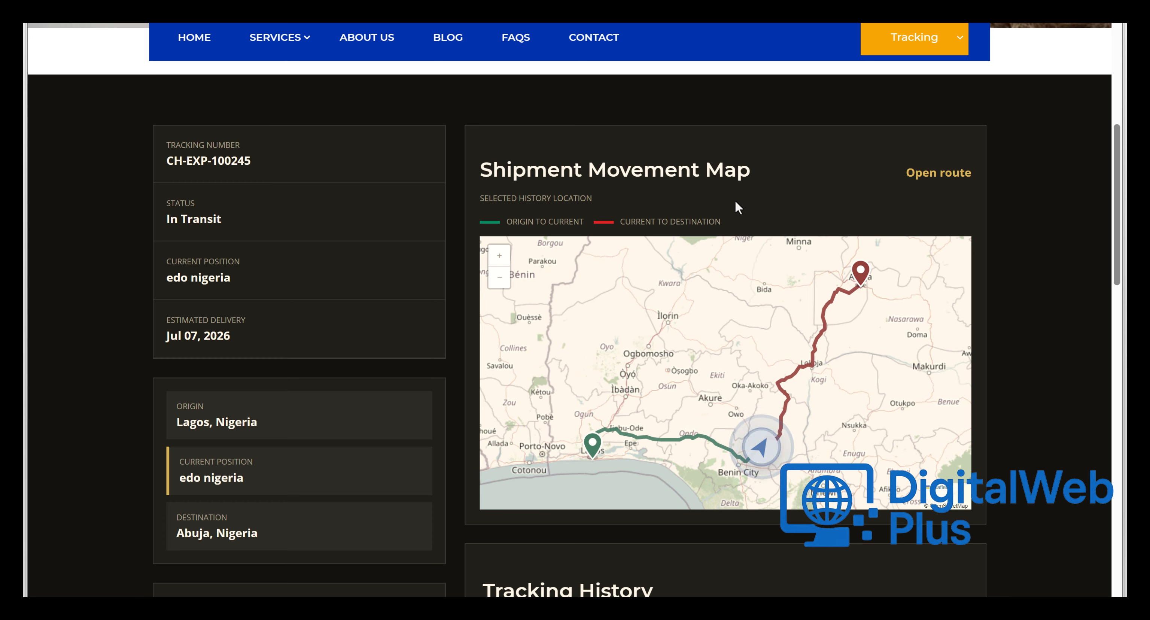
scroll(763, 312, "down", 2)
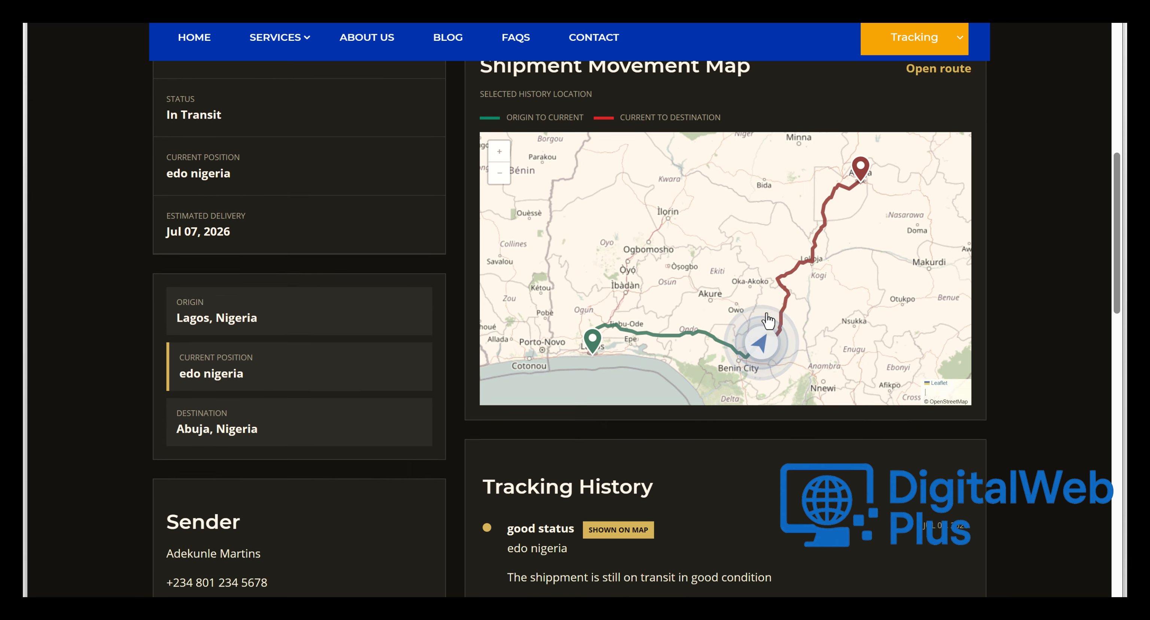
scroll(764, 313, "up", 2)
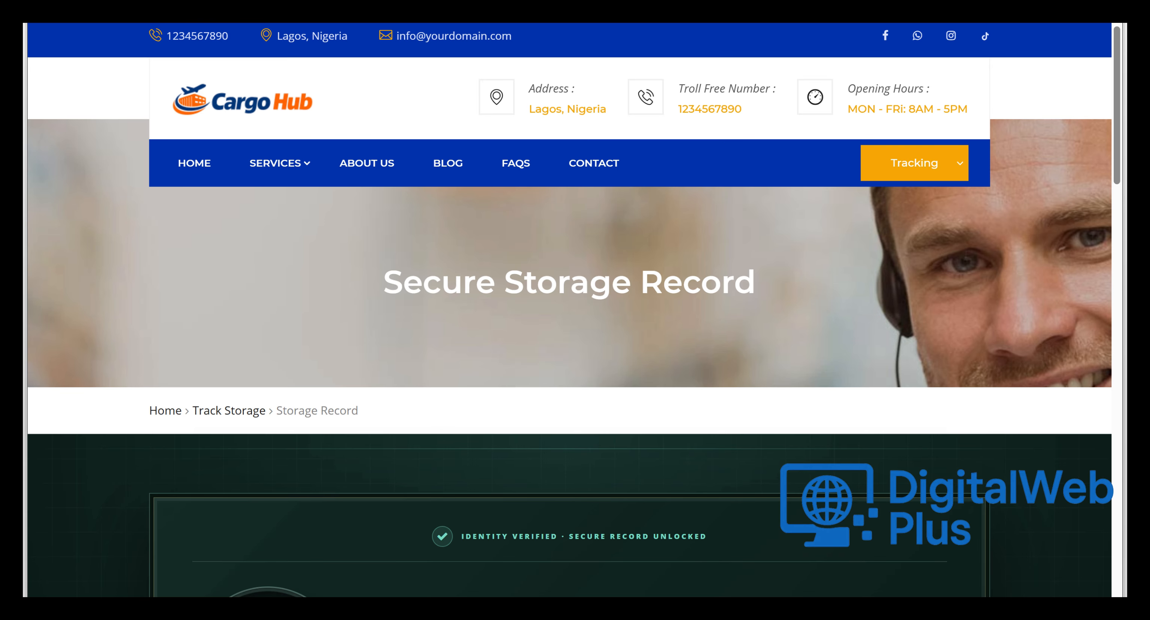
Step: Examine the details, item manifest and condition report of the secure storage record and close the page
scroll(639, 305, "down", 8)
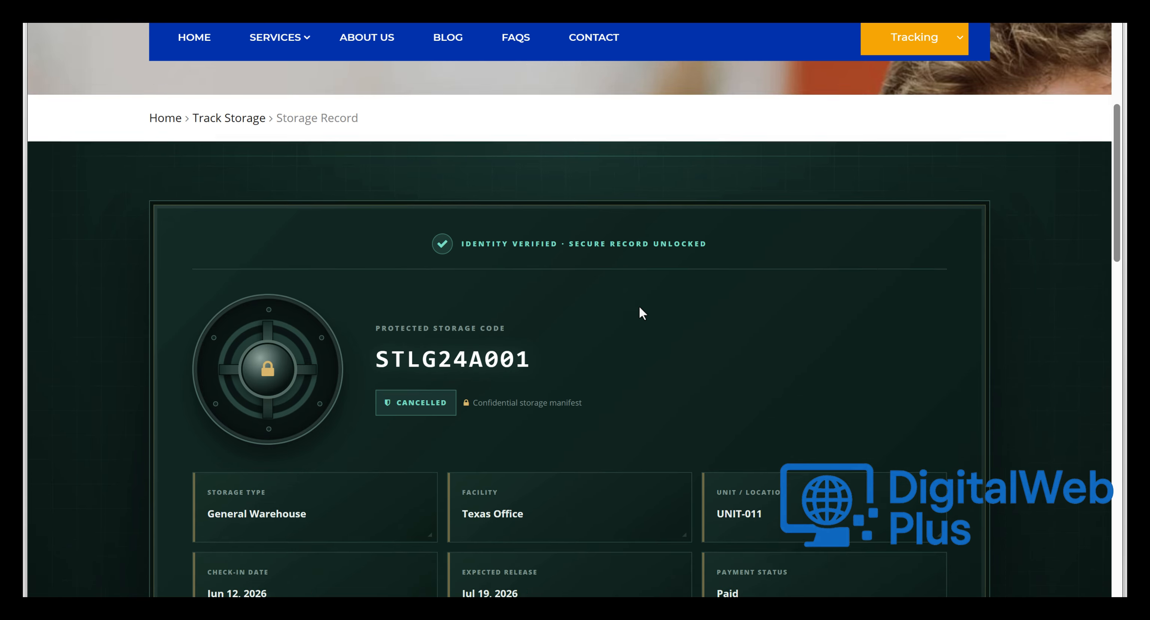
scroll(638, 303, "down", 12)
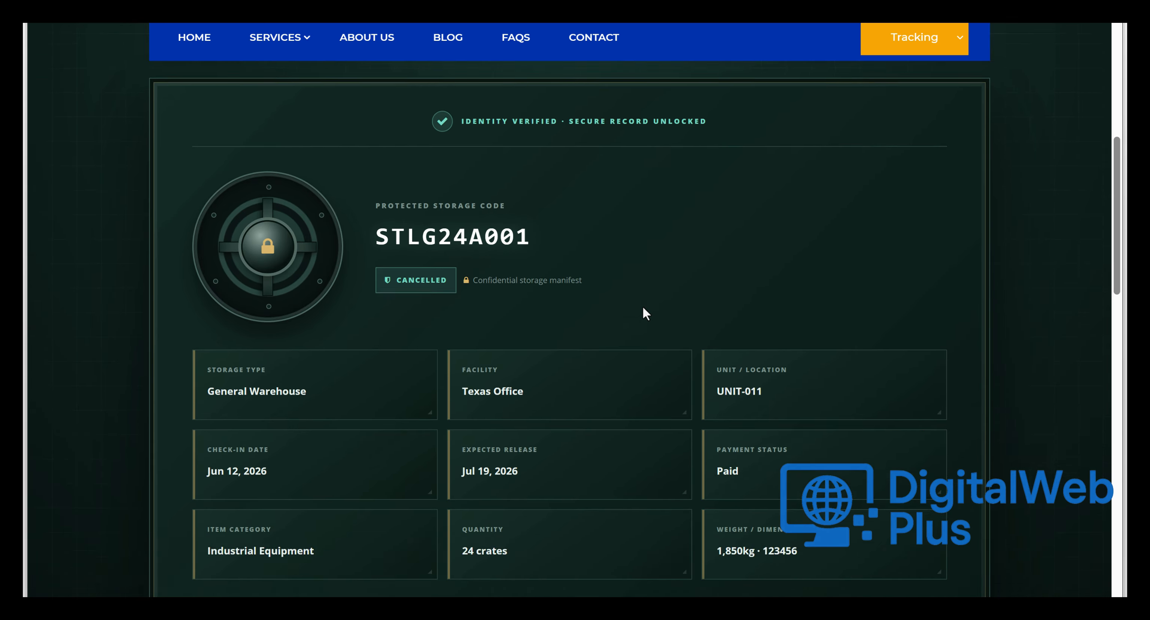
scroll(643, 306, "up", 8)
scroll(642, 307, "down", 8)
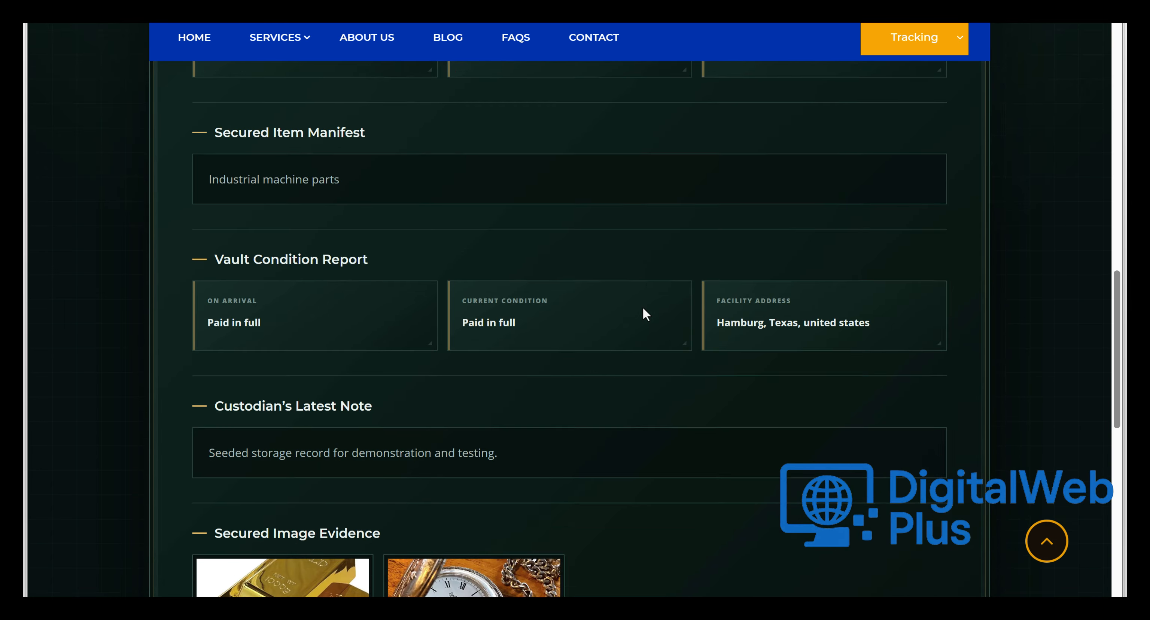
scroll(621, 363, "up", 7)
key("ctrl+w")
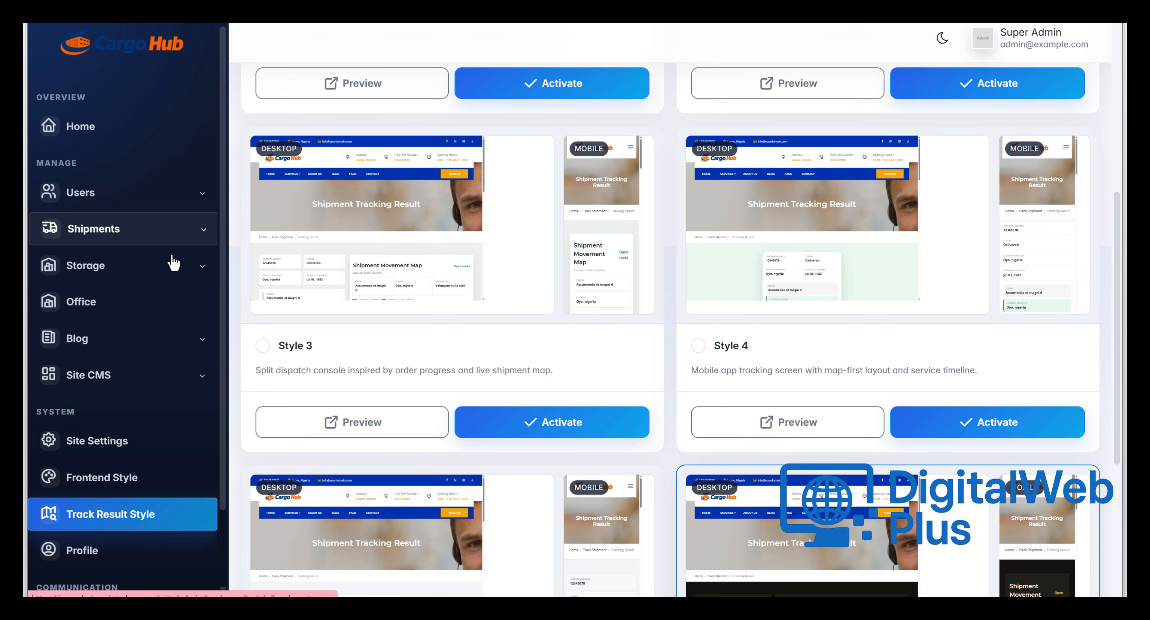
Step: Expand the Shipments section and open the list of all shipments
scroll(162, 285, "down", 1)
scroll(162, 285, "up", 1)
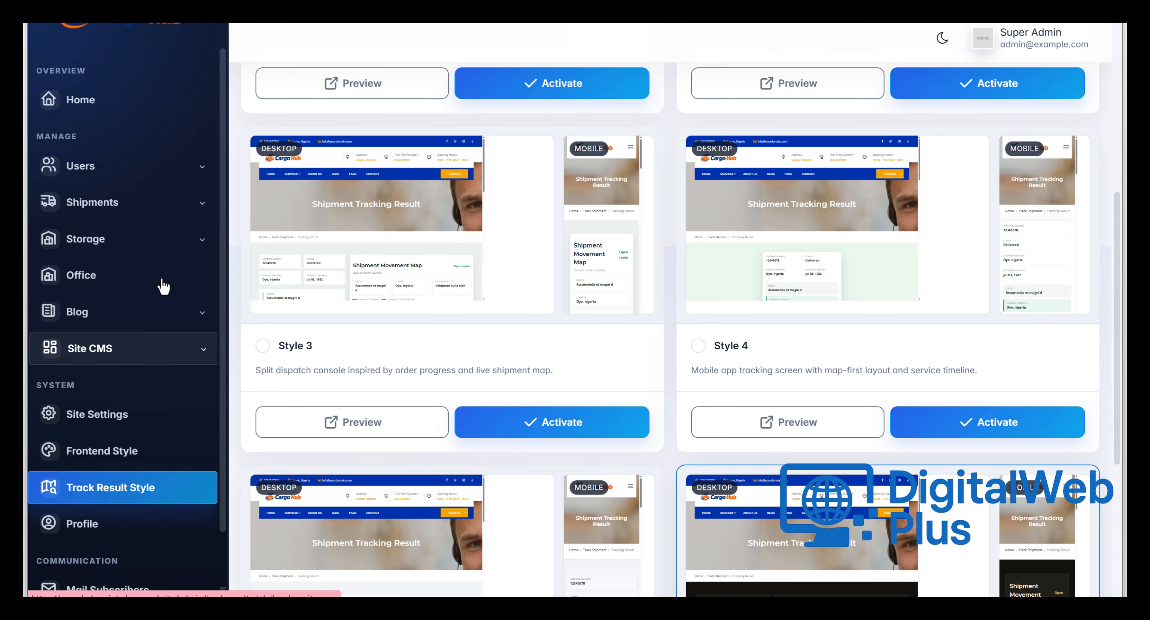
left_click(201, 216)
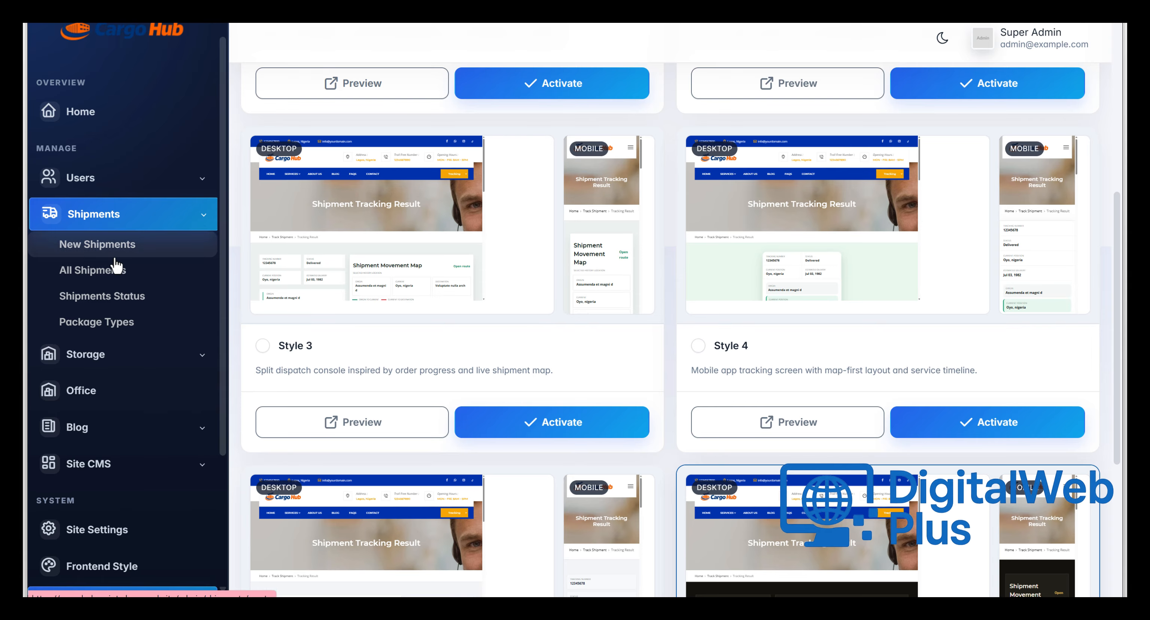
left_click(107, 270)
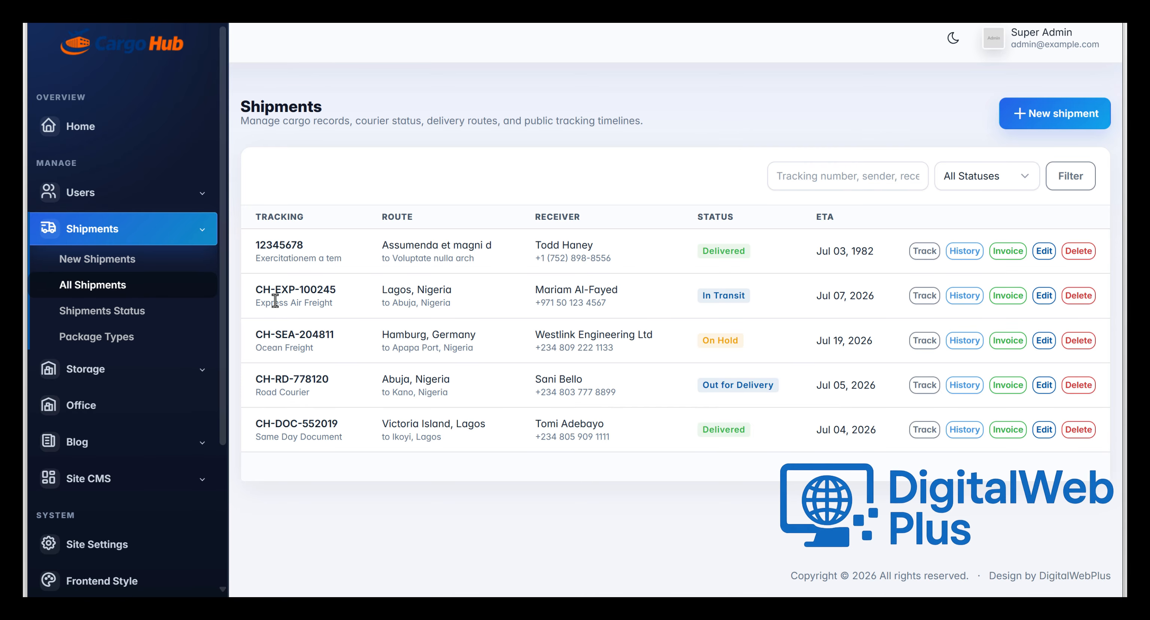
Step: Open the invoice designs of the Lagos to Abuja air freight shipment and try the signature option off and on again
left_click(1008, 295)
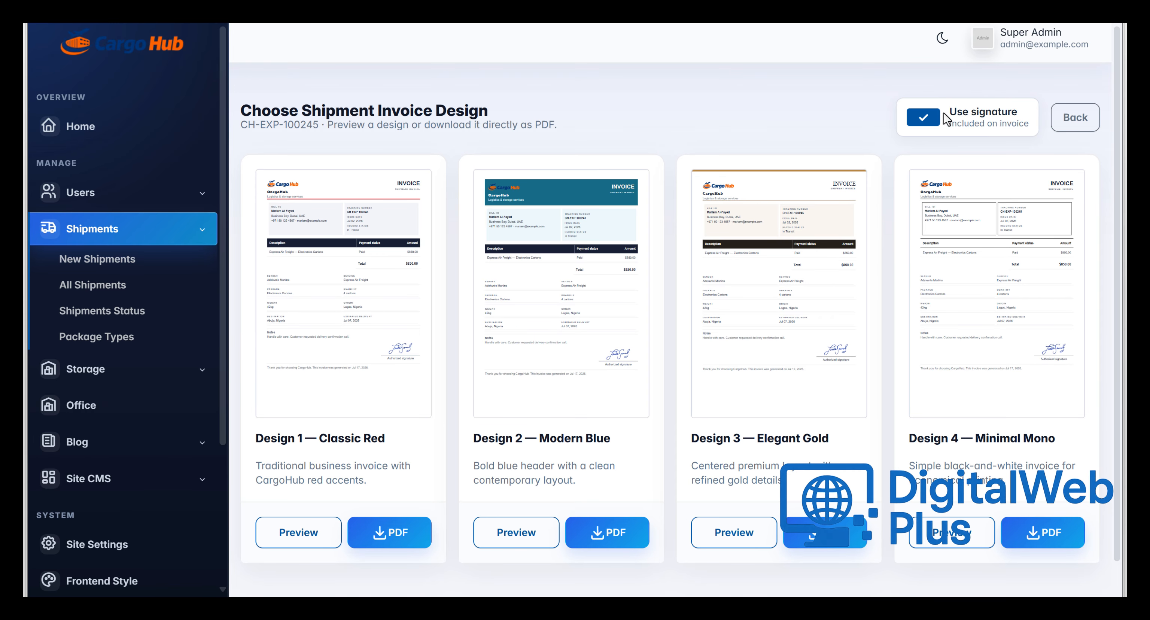
left_click(922, 122)
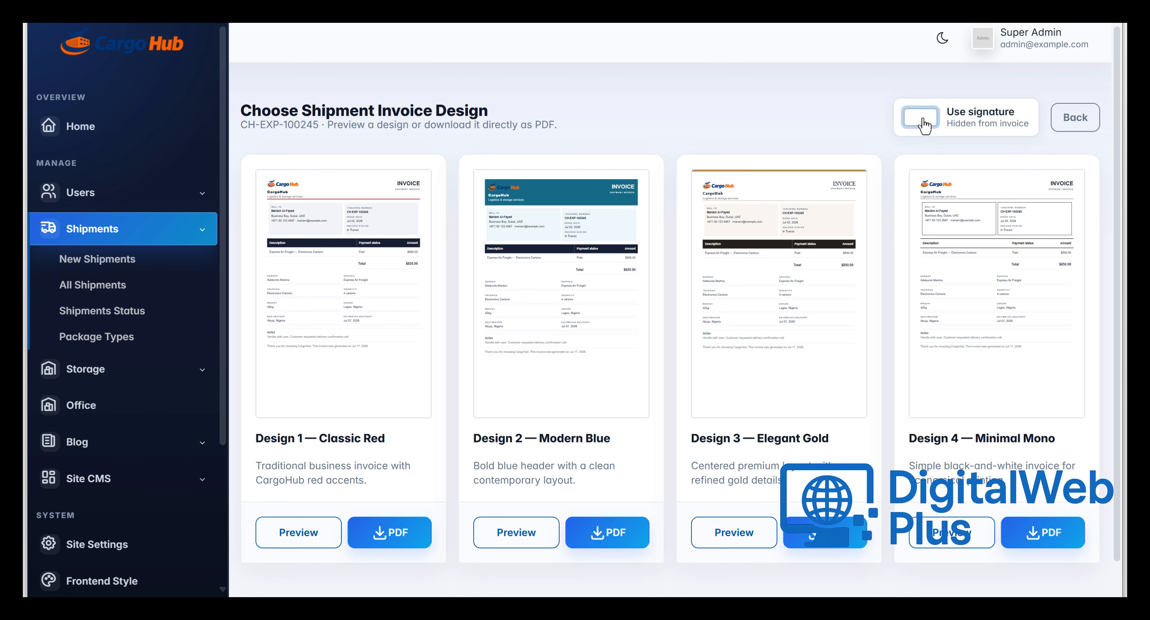
left_click(921, 122)
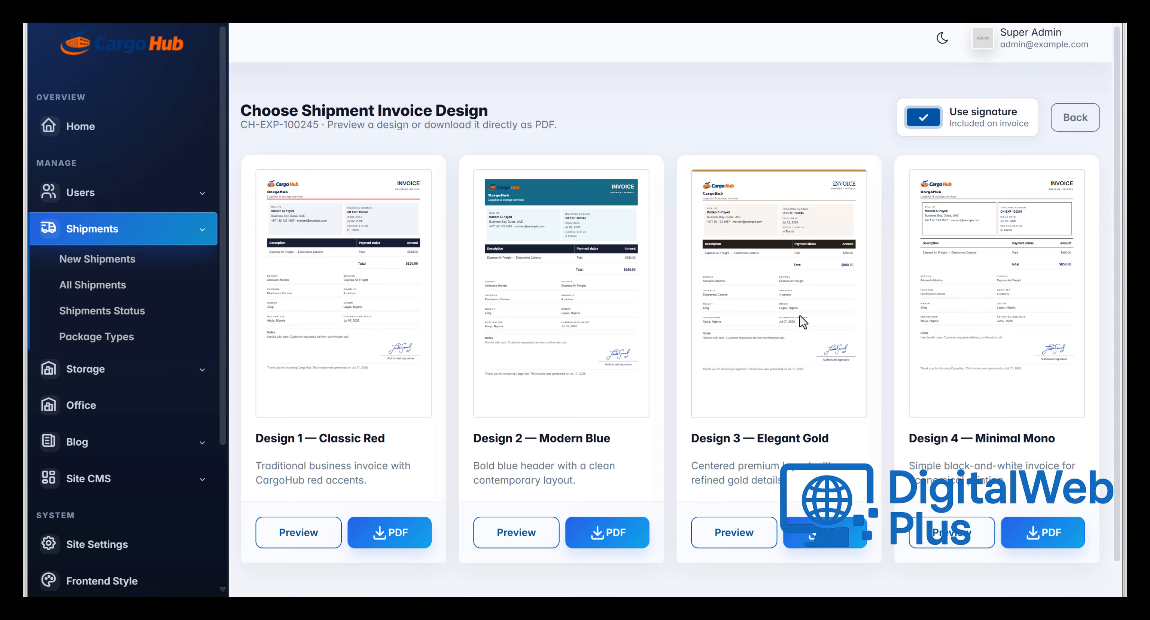
Step: Open the Signature section of Site Settings to view the signature used on invoices
scroll(141, 402, "down", 3)
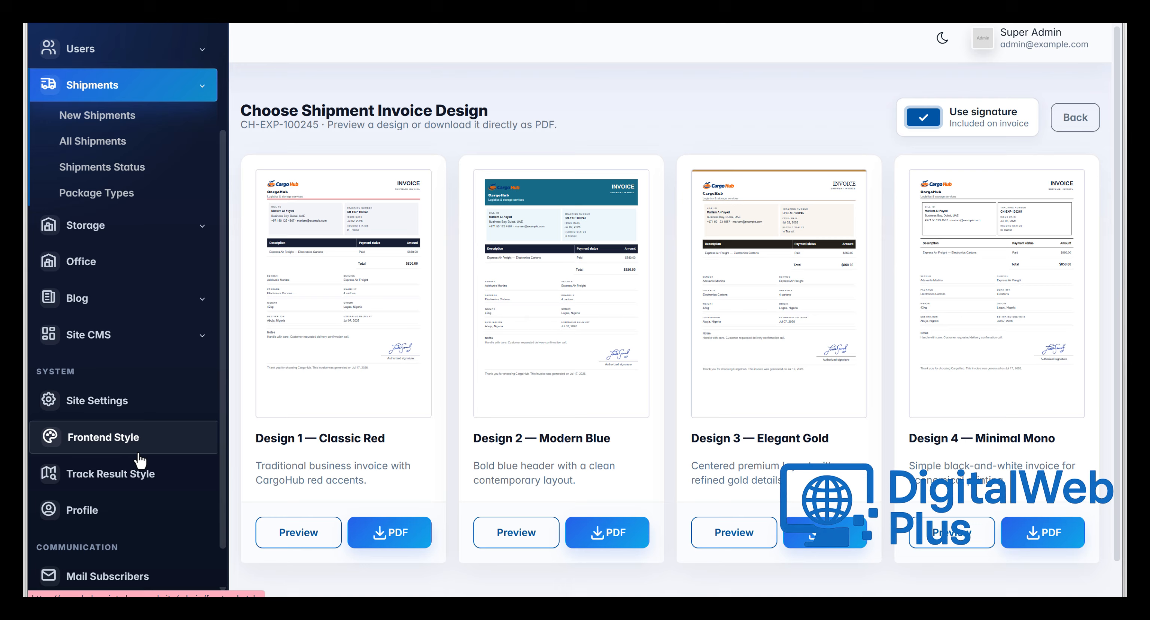
left_click(103, 402)
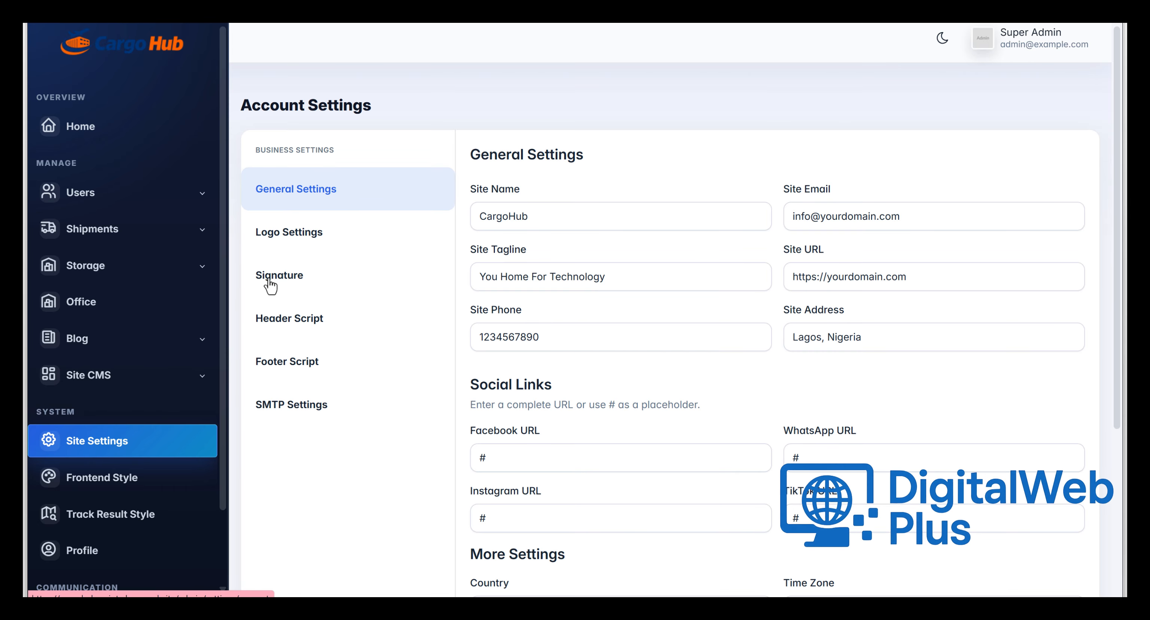
left_click(269, 282)
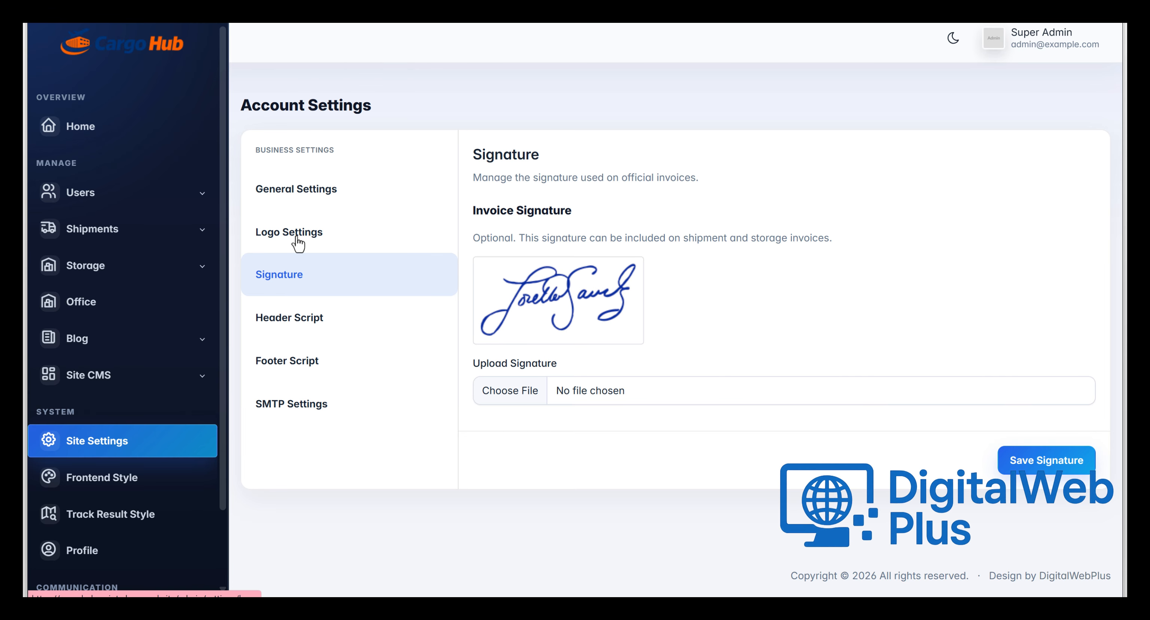
Step: Look through the General, Logo, Header Script and Footer Script sections of the site settings
left_click(307, 192)
scroll(654, 331, "down", 5)
scroll(655, 330, "up", 5)
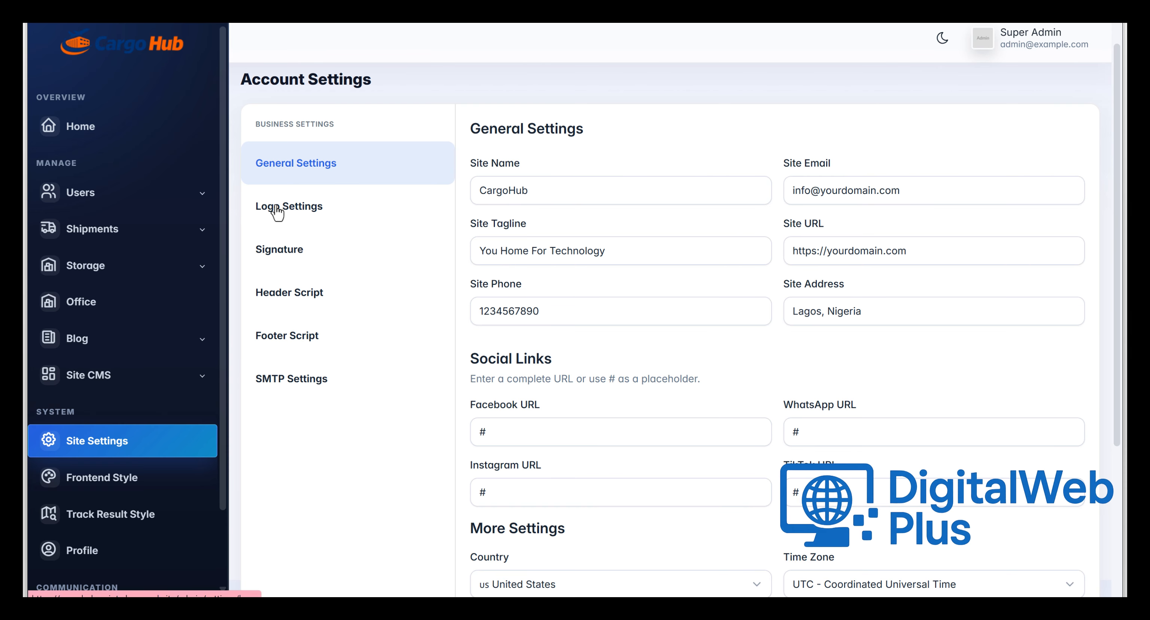
left_click(293, 209)
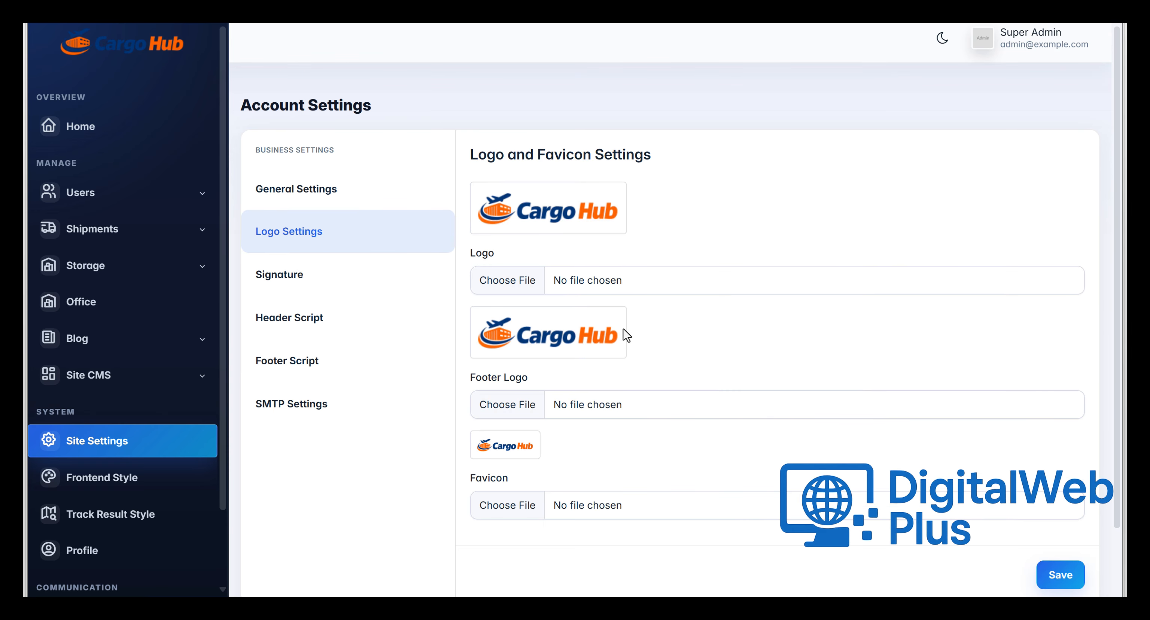
left_click(301, 328)
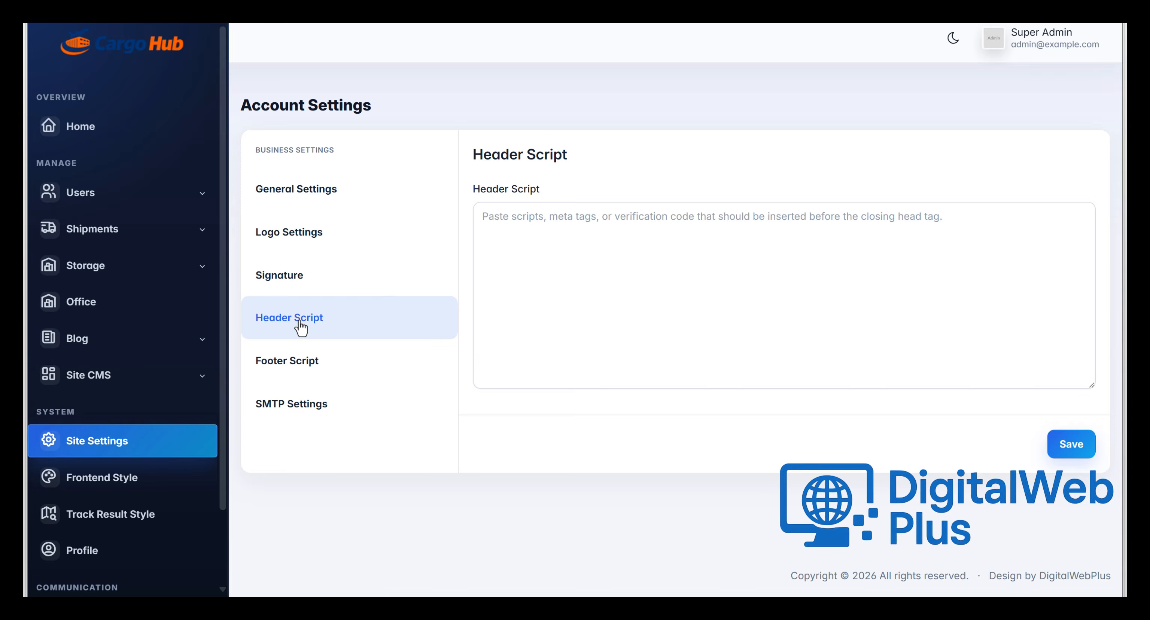
left_click(282, 365)
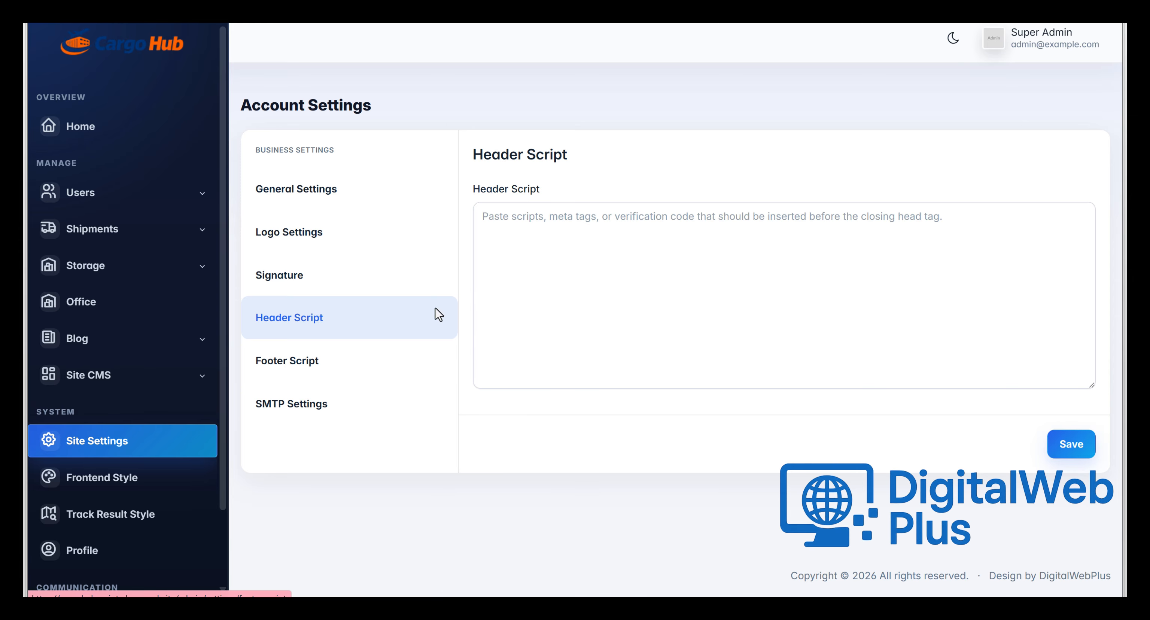
left_click(588, 227)
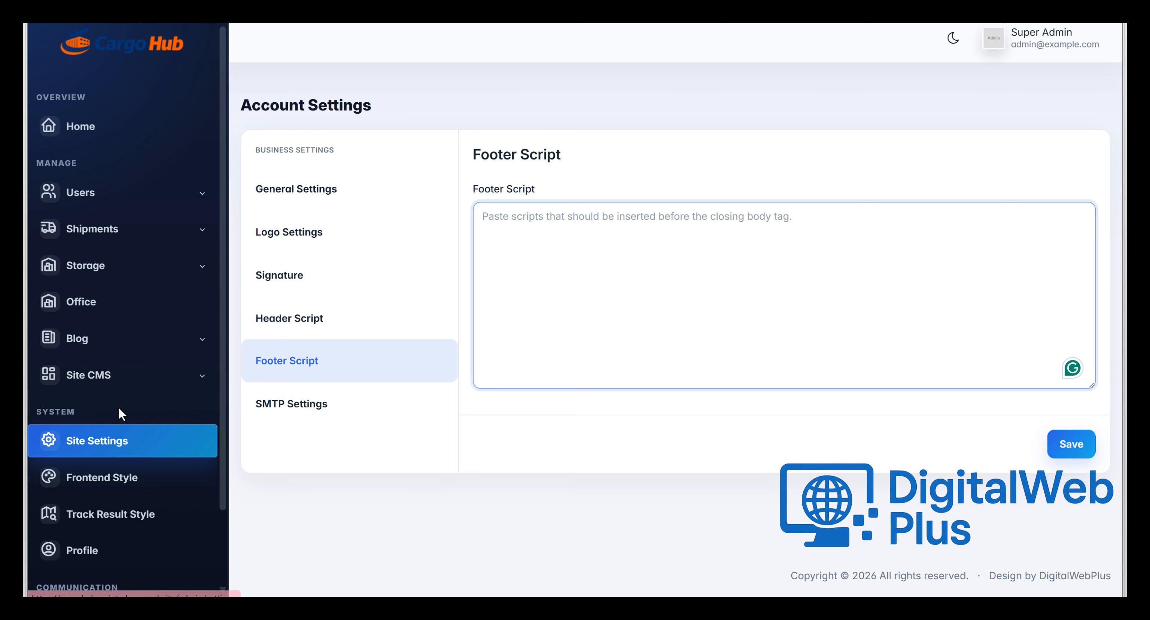
Step: Return to the Home dashboard and look over the message statistics, latest messages and shortcuts
left_click(95, 131)
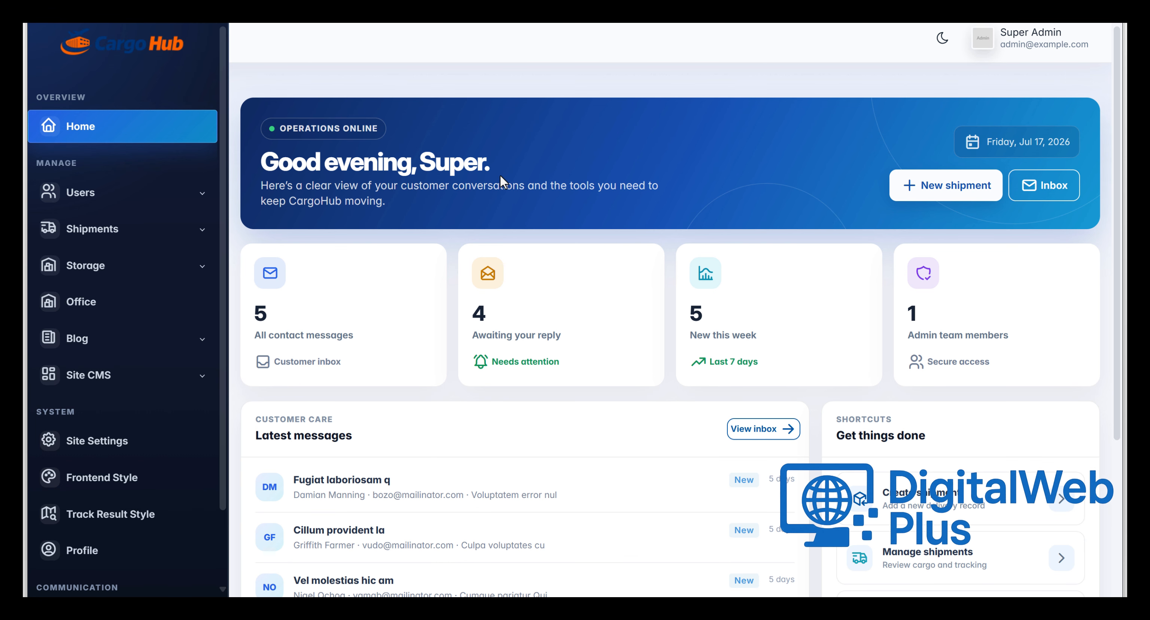
scroll(548, 175, "down", 5)
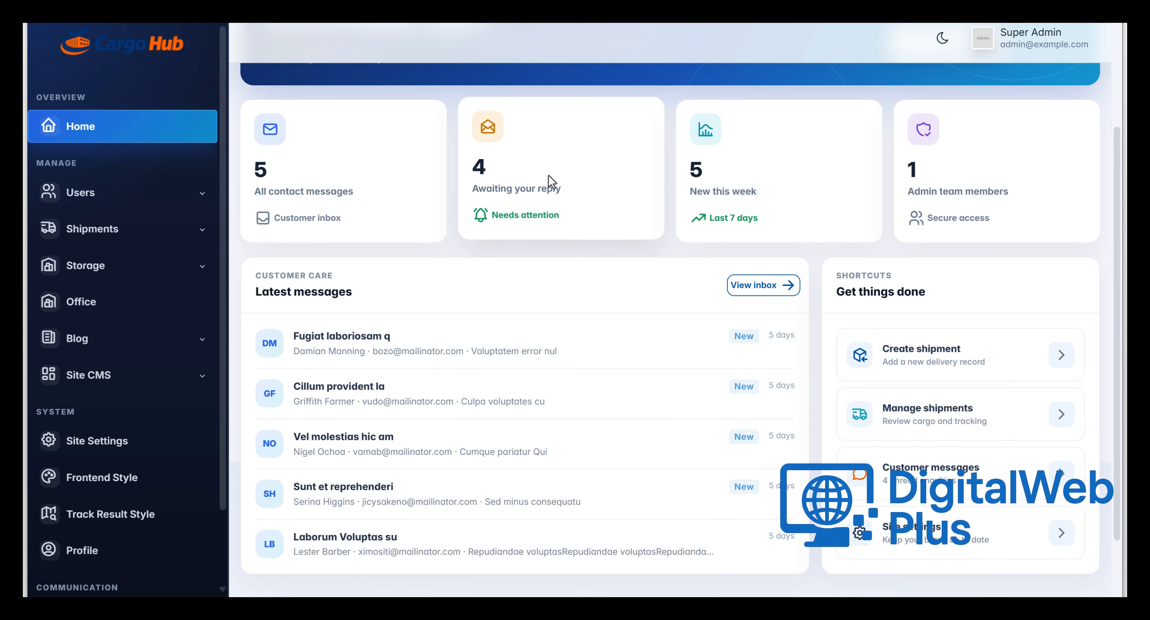
scroll(649, 261, "up", 3)
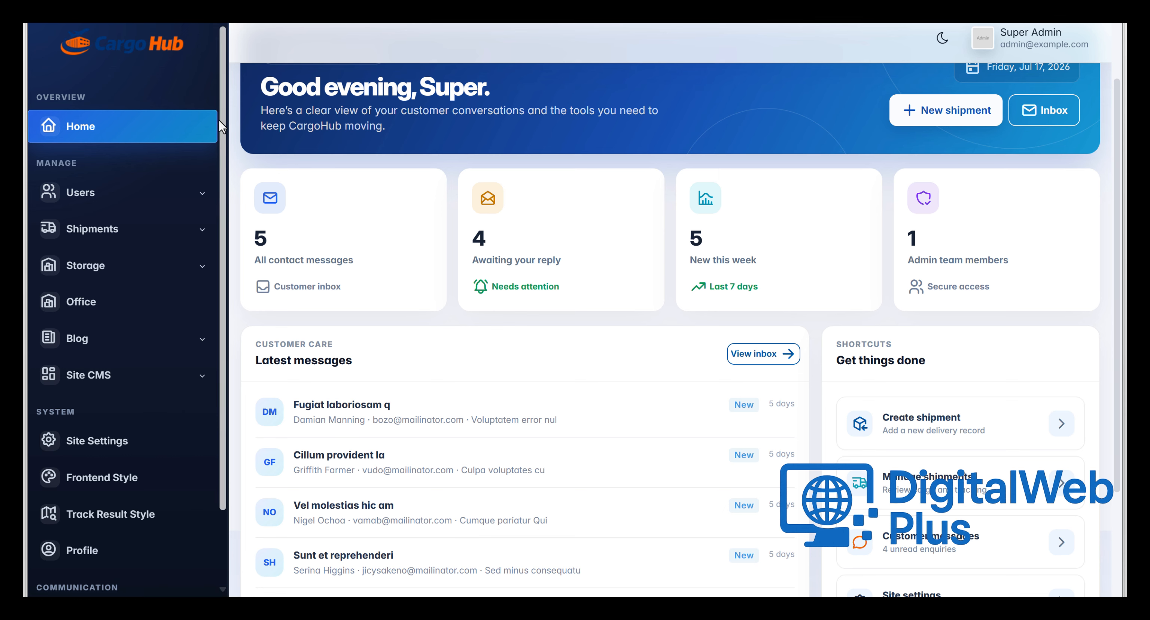
Step: Open the new shipment form and examine its tracking number field and the available shipment status options
scroll(218, 130, "down", 2)
left_click(150, 162)
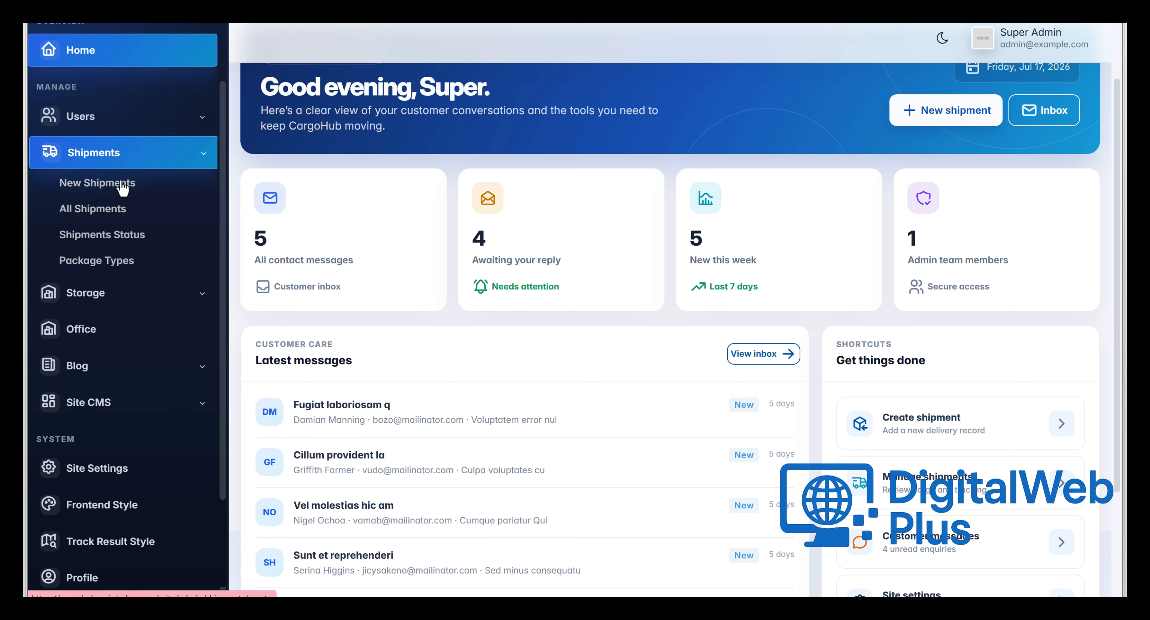
left_click(117, 190)
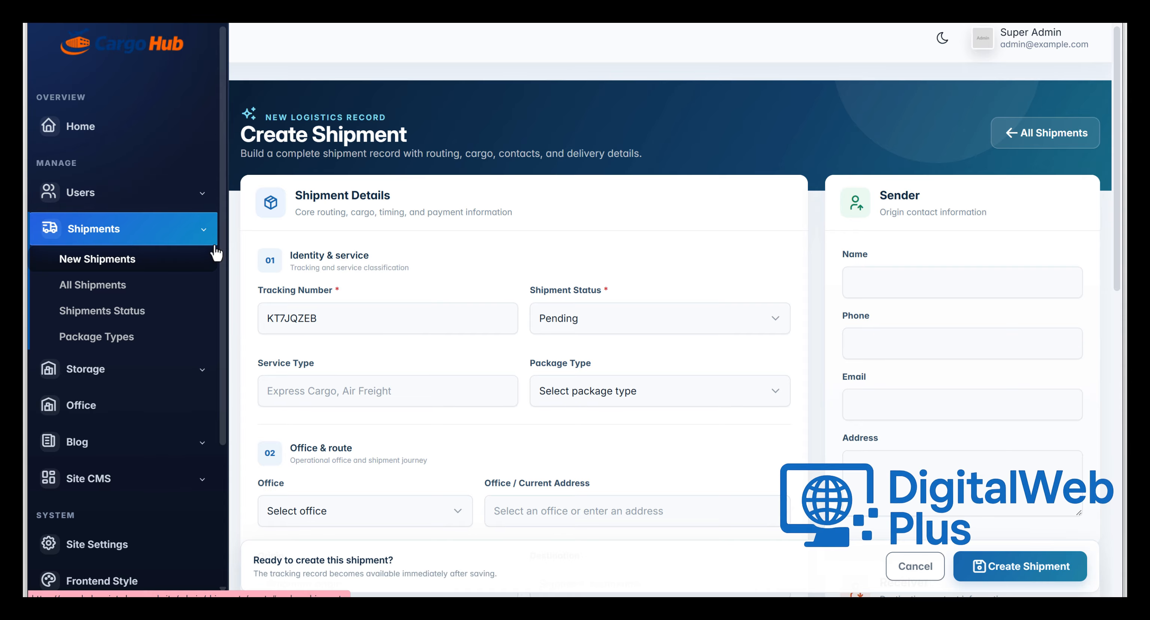
scroll(934, 214, "down", 2)
scroll(934, 214, "up", 2)
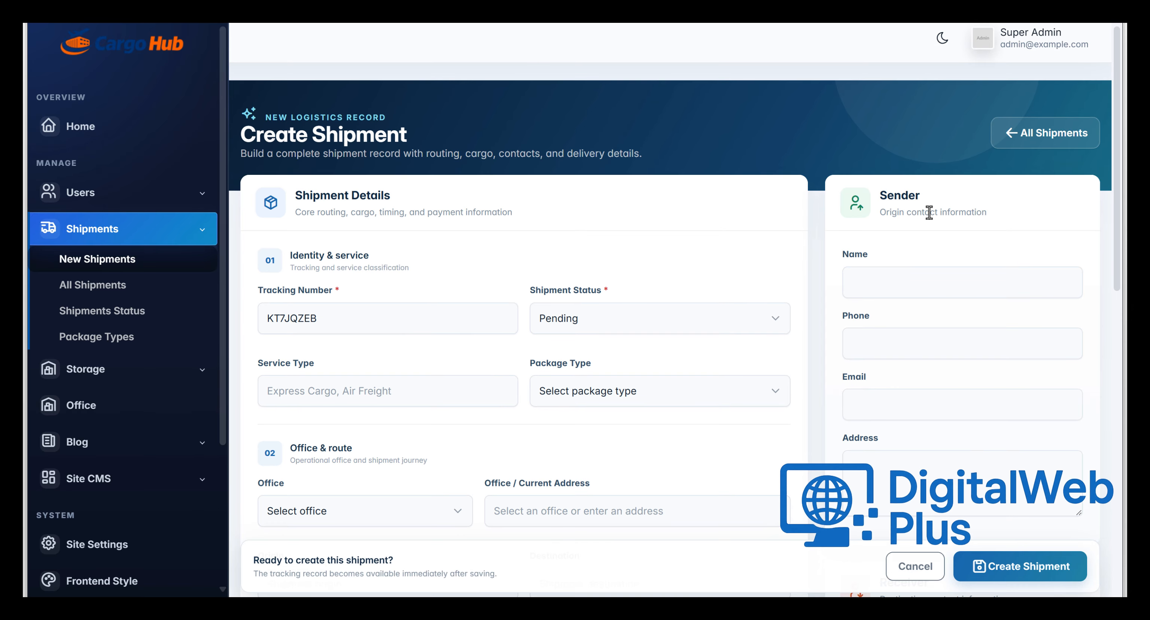
left_click(342, 318)
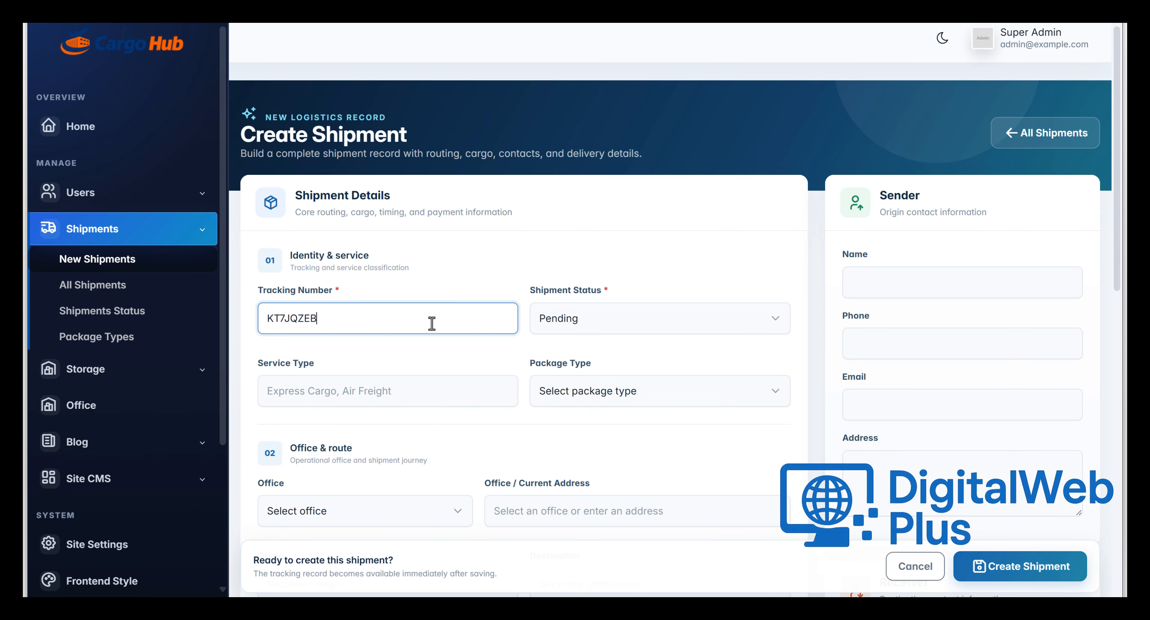
left_click(606, 323)
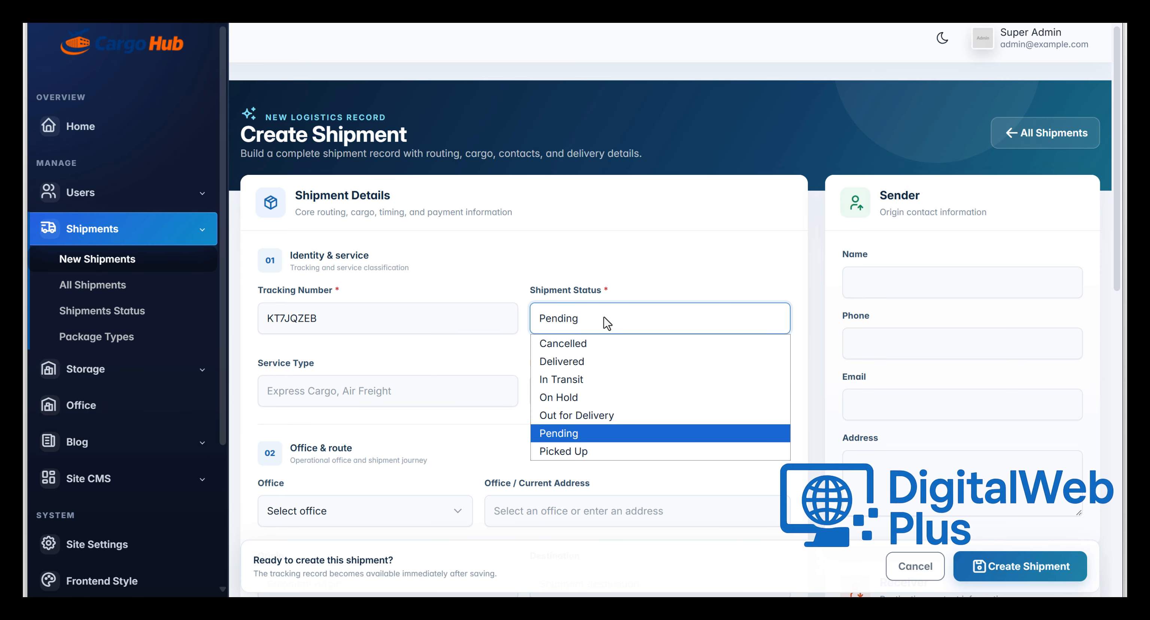
left_click(600, 317)
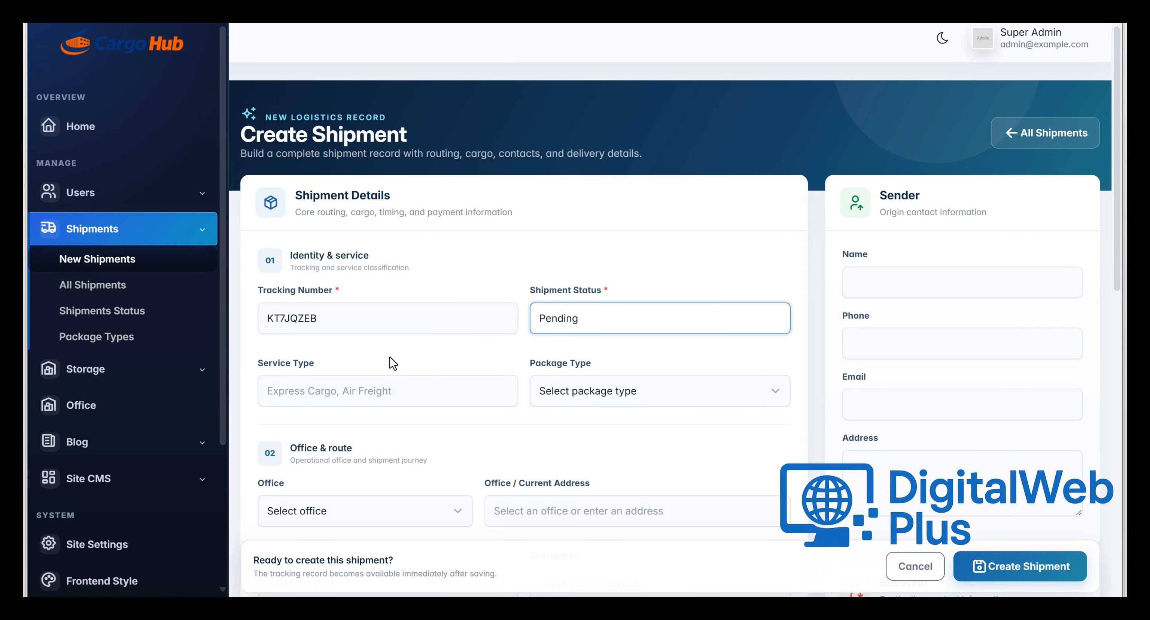
Step: View the Shipments Status and Package Types pages and return to the list of all shipments
left_click(110, 317)
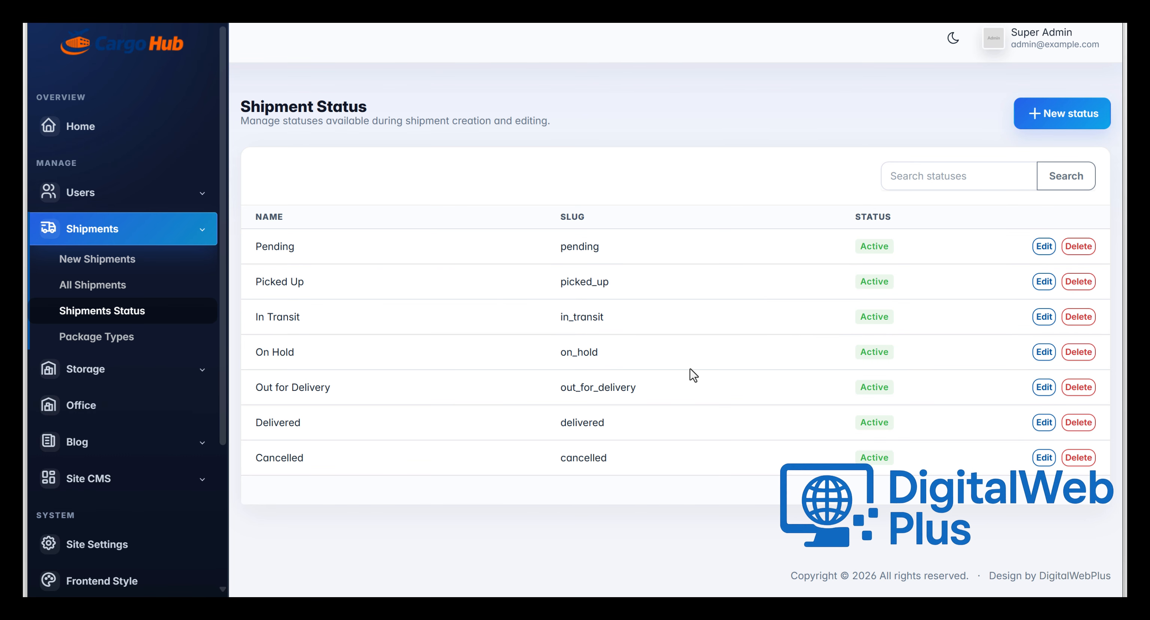
left_click(111, 344)
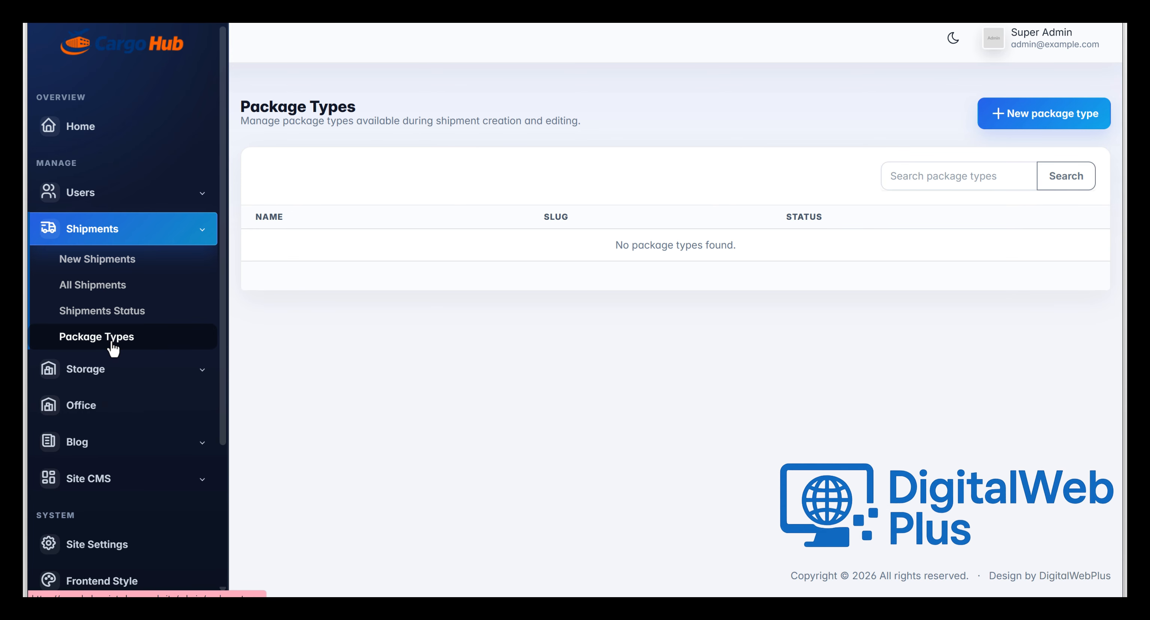
left_click(90, 296)
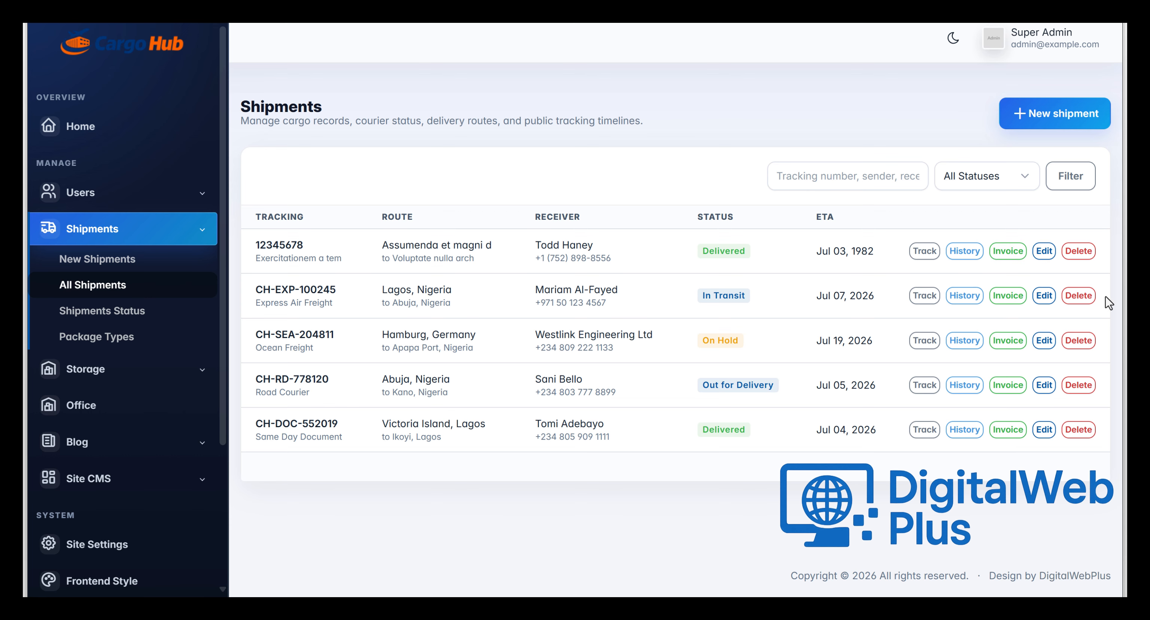
Step: Open the Lagos to Abuja Express Air Freight shipment for editing and look over its status and office fields
left_click(1045, 295)
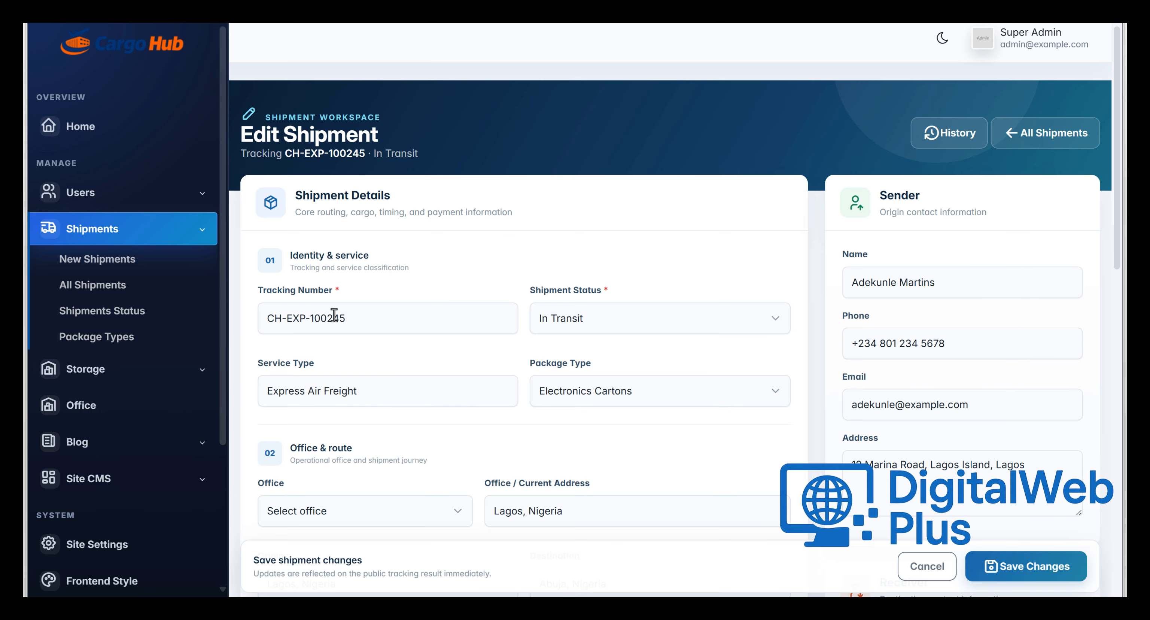
left_click(583, 326)
left_click(494, 340)
scroll(494, 340, "down", 3)
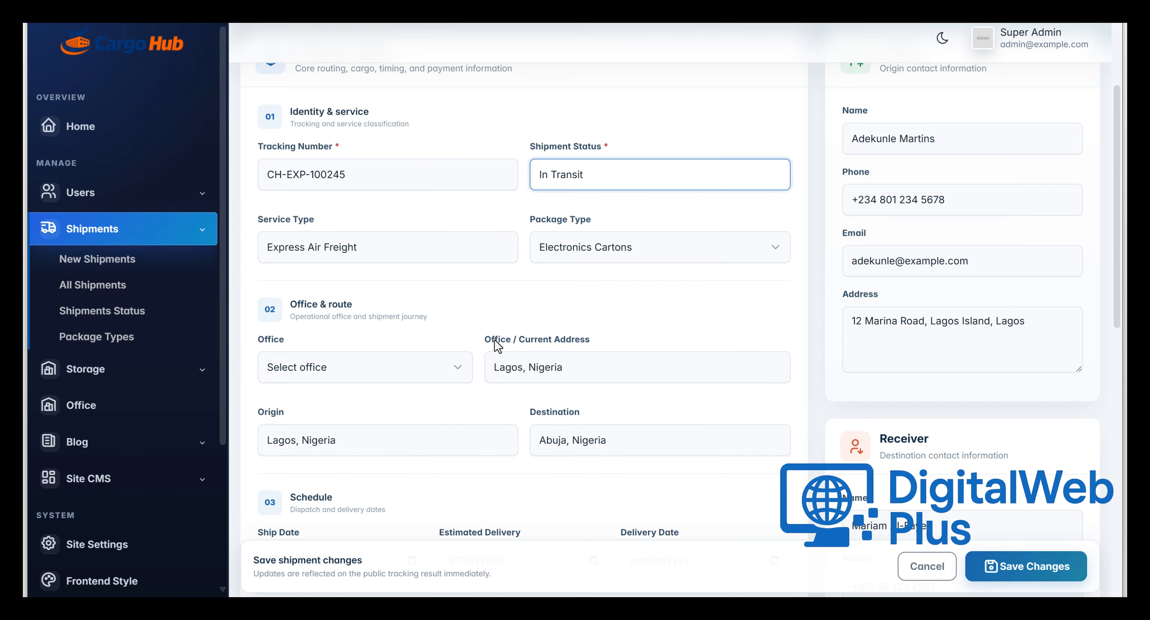
scroll(581, 307, "down", 2)
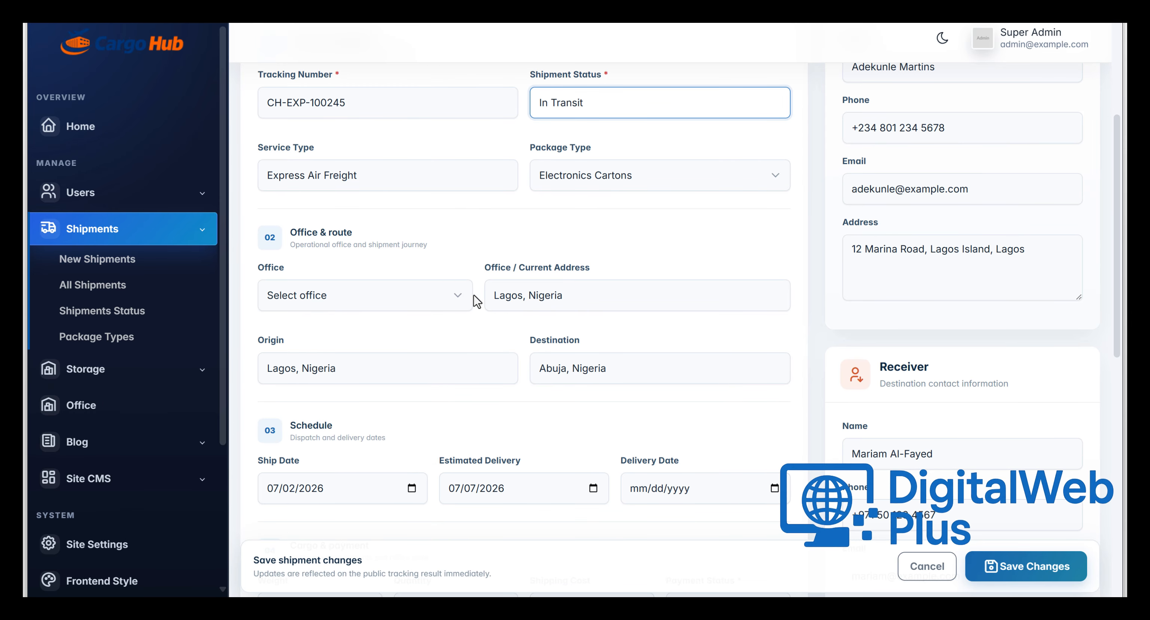
Step: Set the shipment's office to Texas Office and check the current address filled in for it
left_click(459, 298)
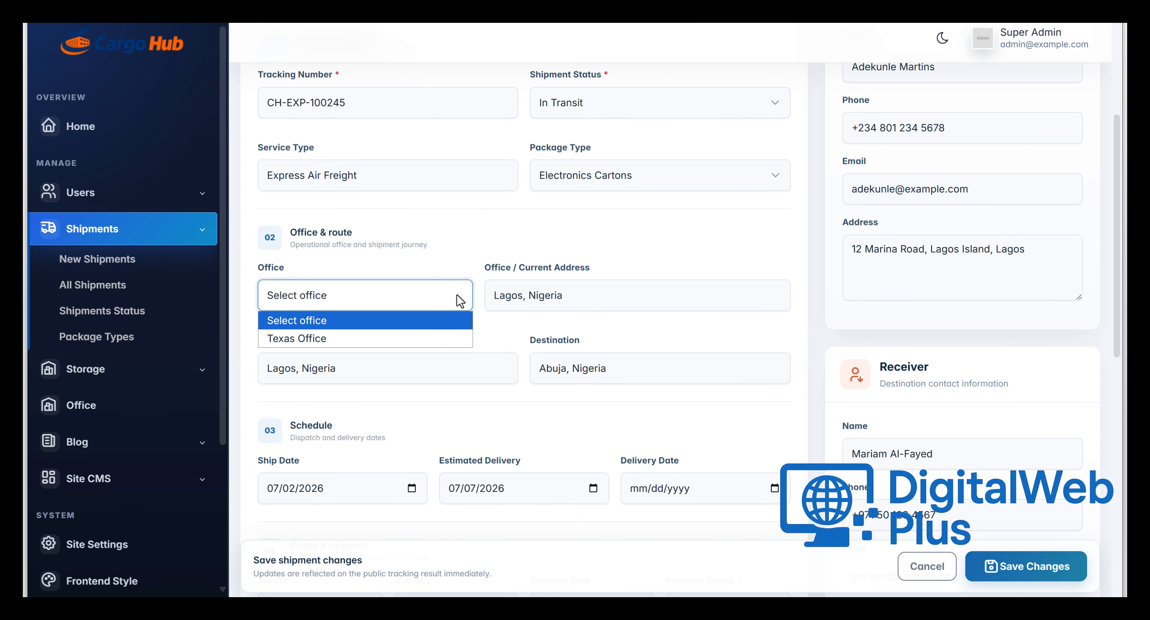
left_click(394, 339)
left_click_drag(494, 294, 647, 301)
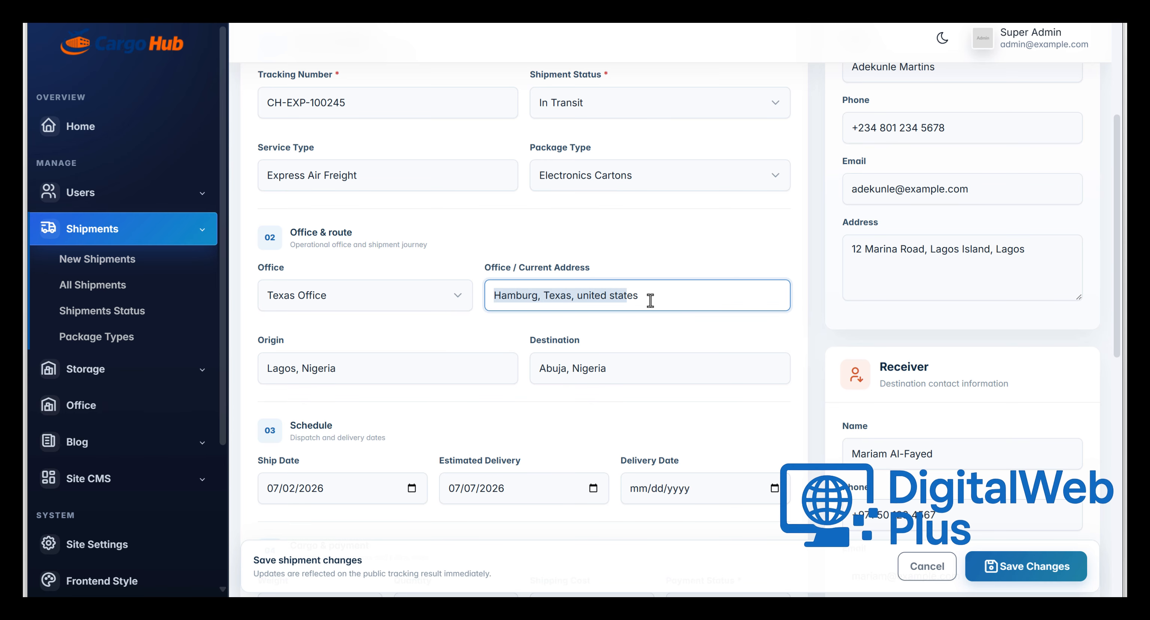
left_click(580, 316)
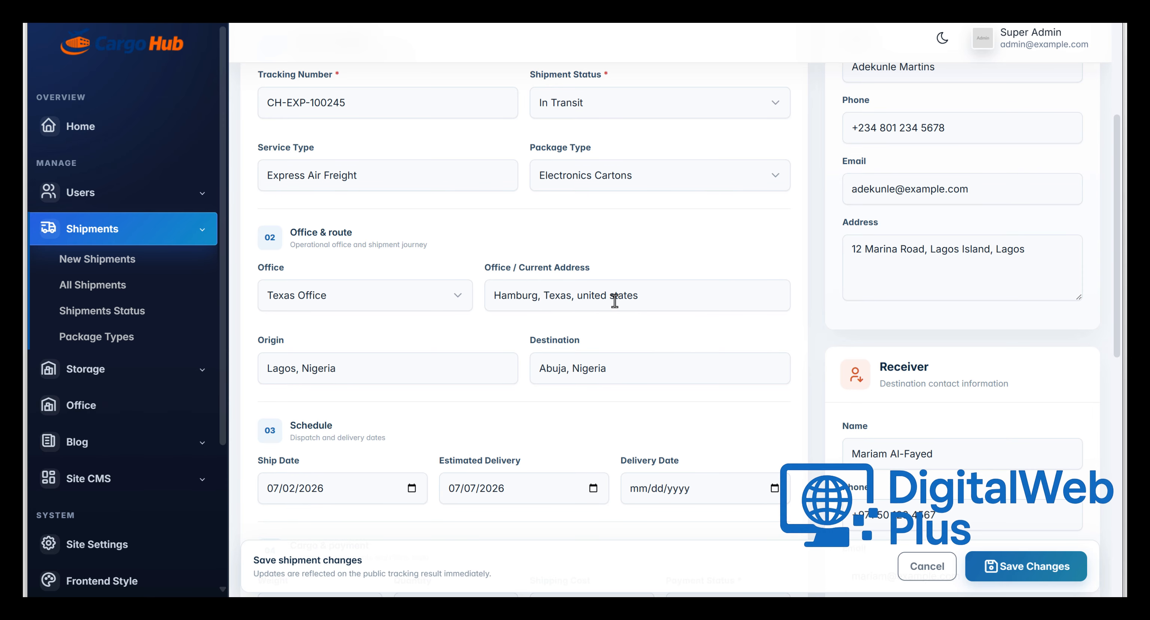
Step: Examine the shipment's schedule dates, cargo details and payment status options without changing them
scroll(615, 301, "down", 5)
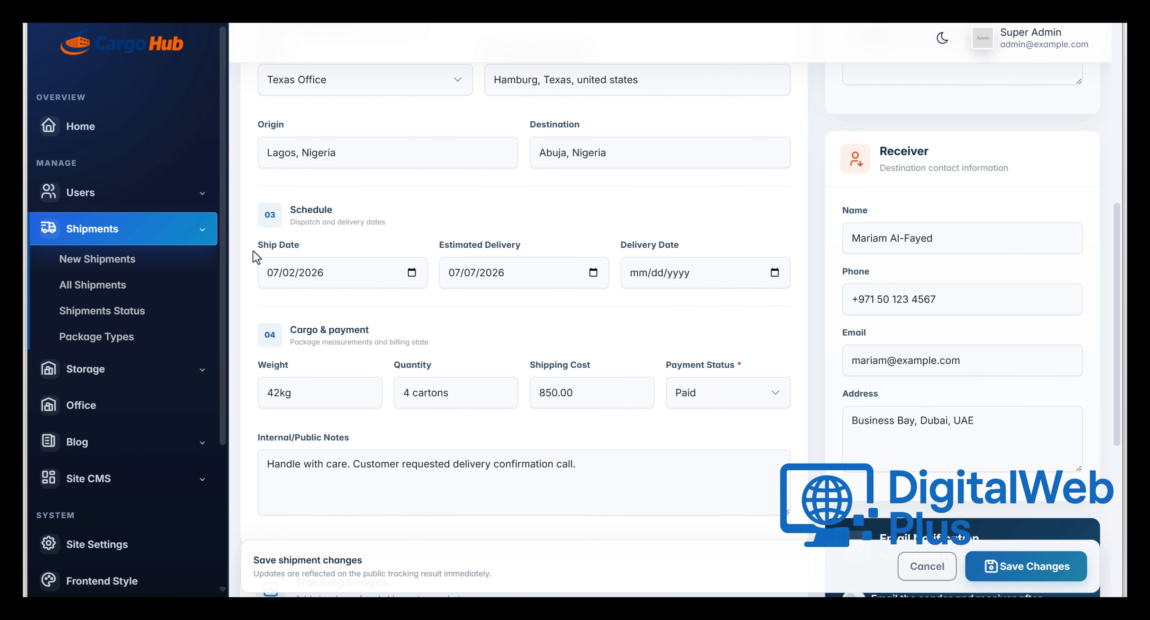
left_click_drag(253, 251, 427, 252)
left_click(427, 251)
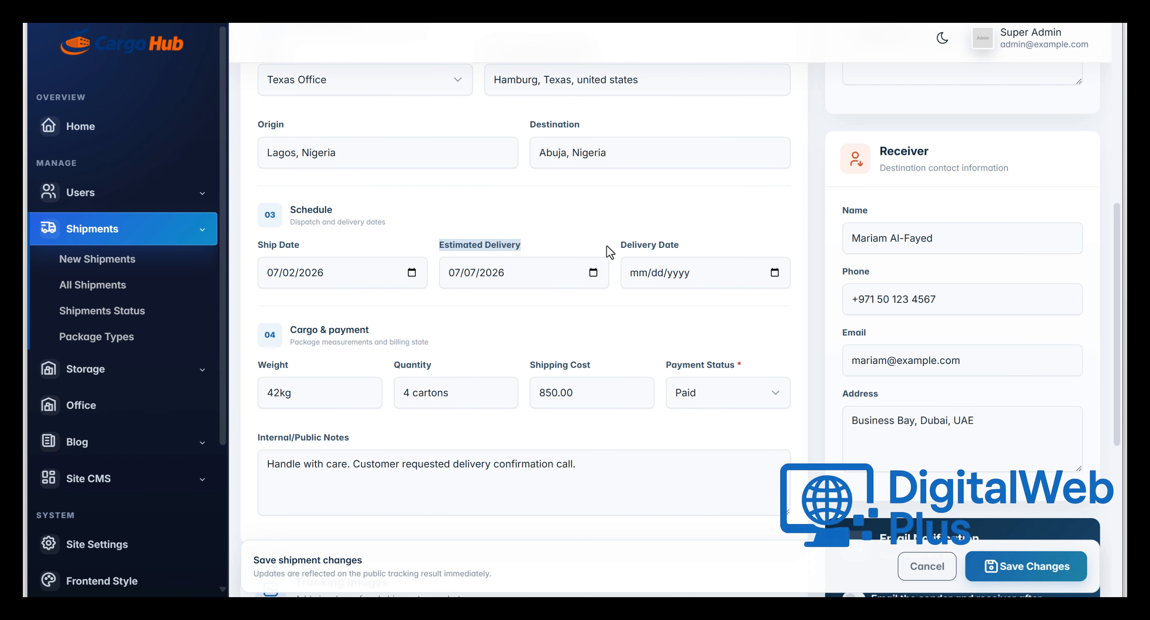
left_click(666, 248)
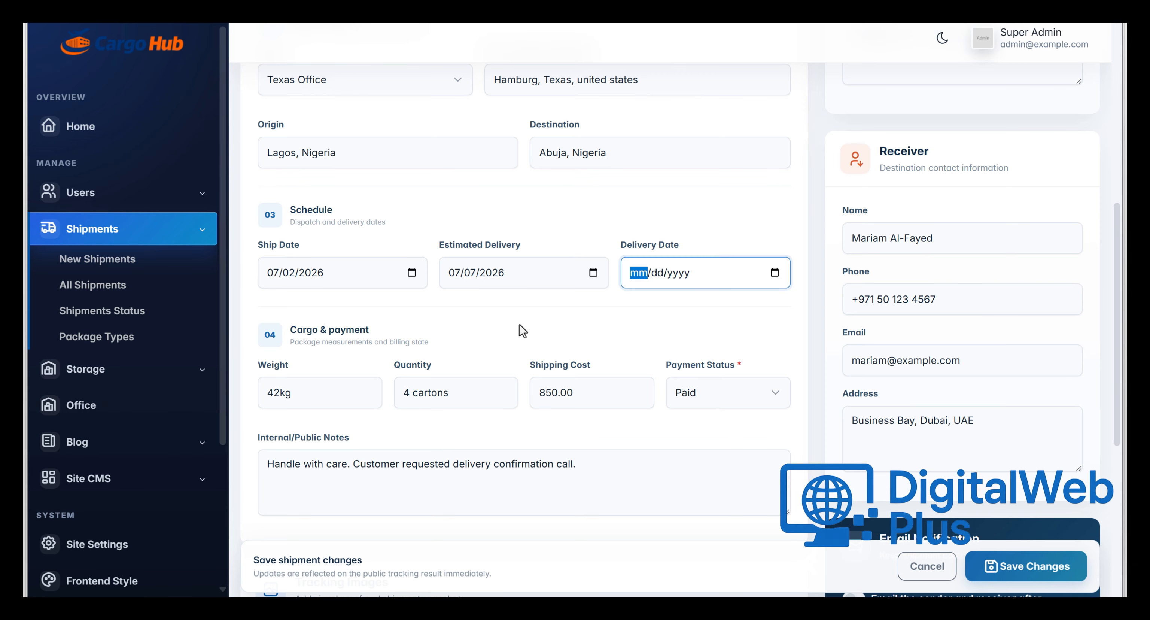
scroll(520, 331, "down", 3)
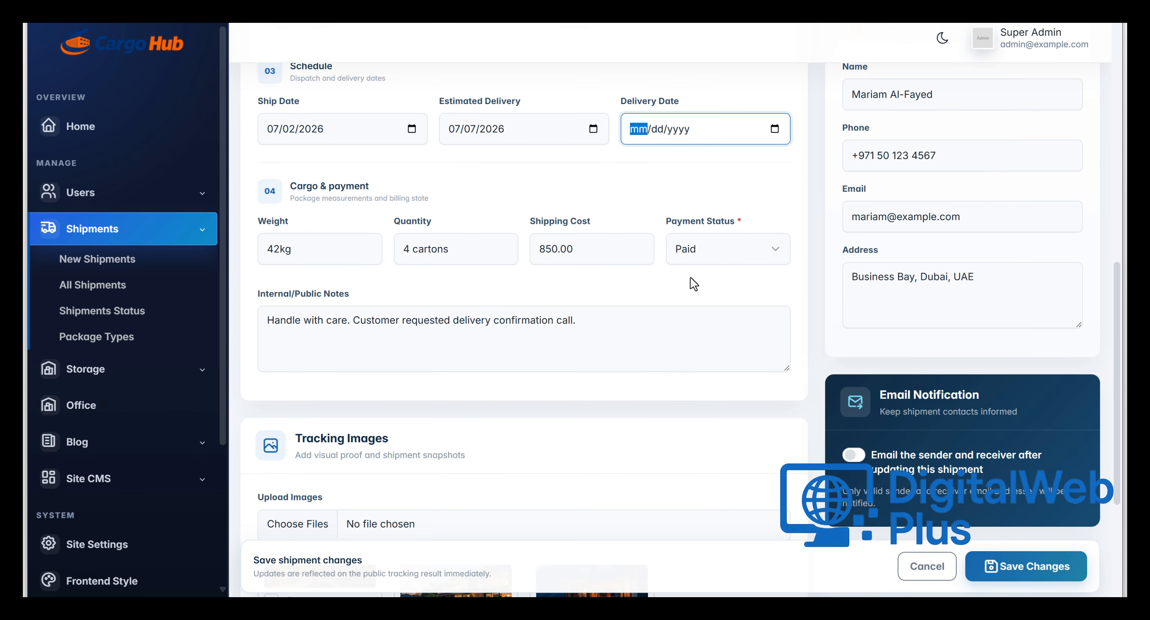
left_click(710, 247)
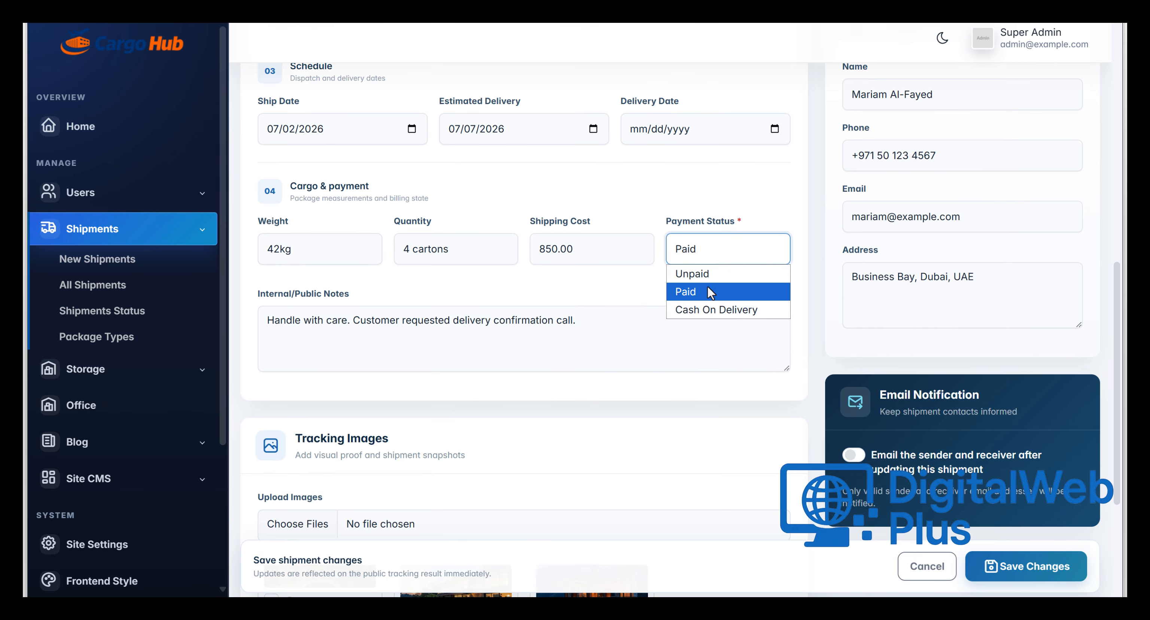
left_click(631, 282)
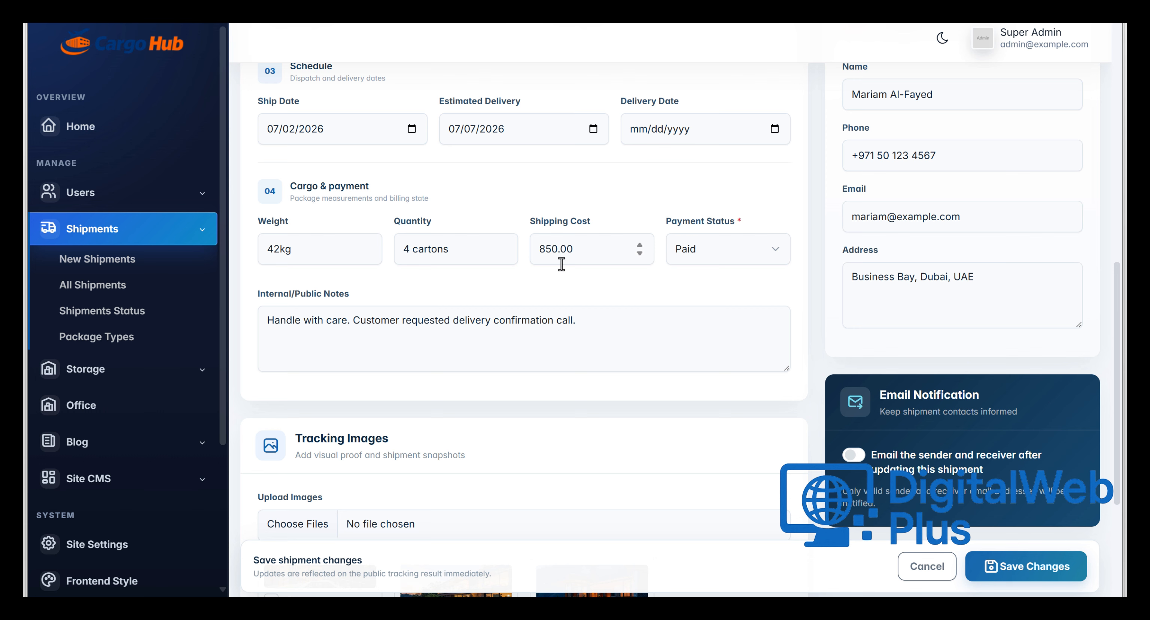
Step: Examine the Shipping Cost field of the shipment without changing its amount
left_click(540, 246)
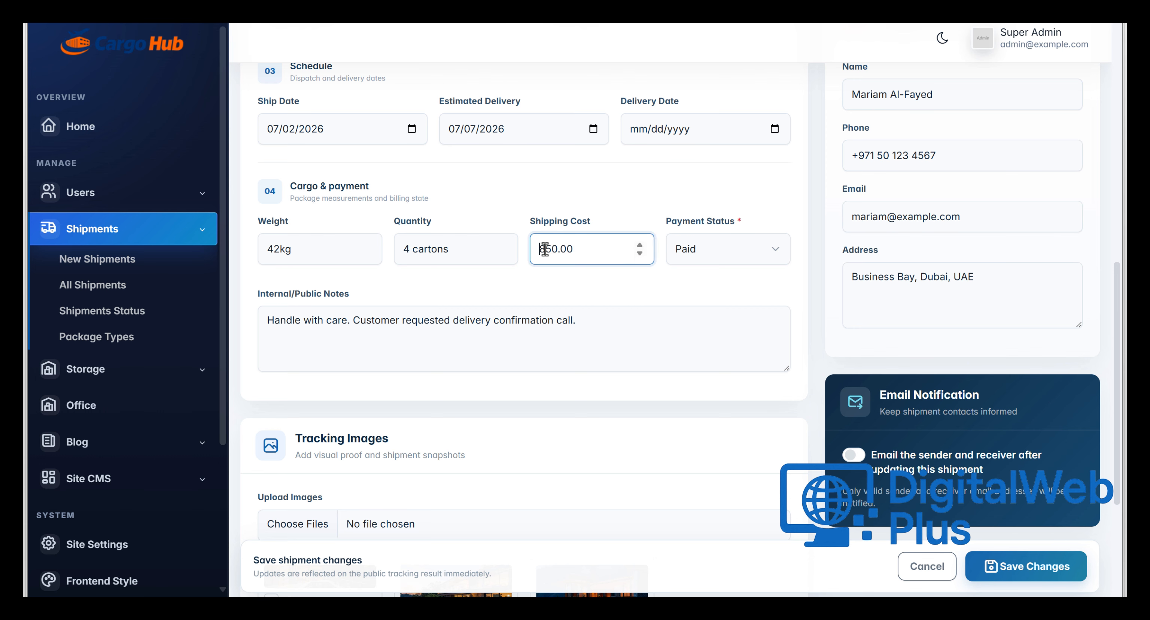
left_click_drag(539, 249, 563, 257)
left_click(573, 279)
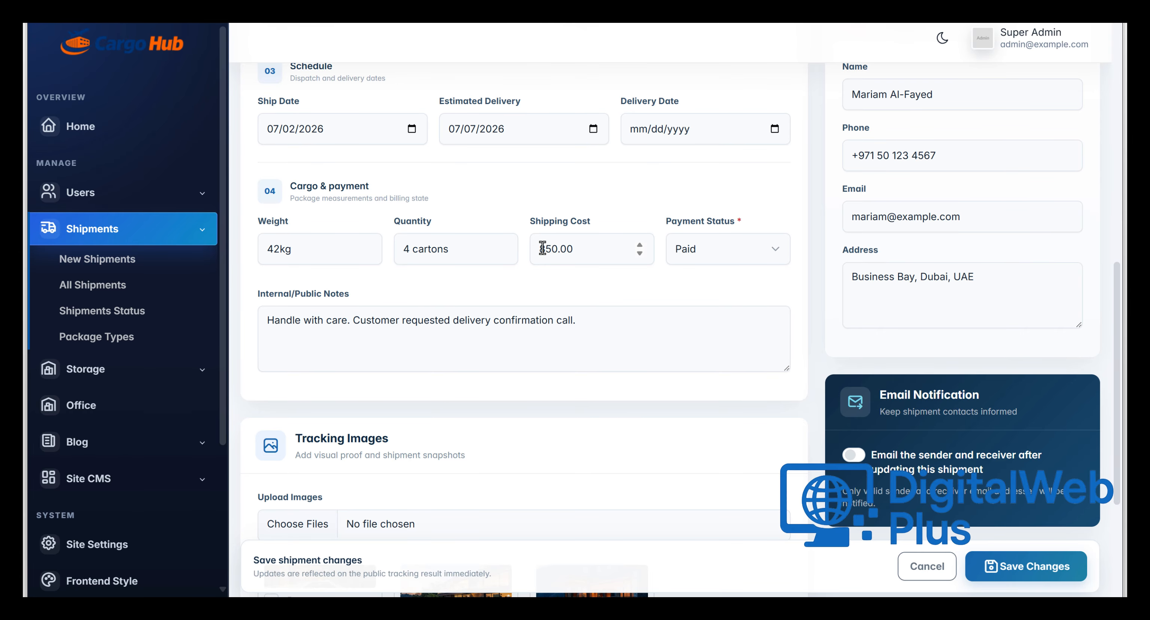
left_click_drag(534, 249, 566, 252)
left_click(588, 282)
Step: Look over the shipment's tracking images and email notification option, and leave the edit form without saving
scroll(776, 296, "down", 3)
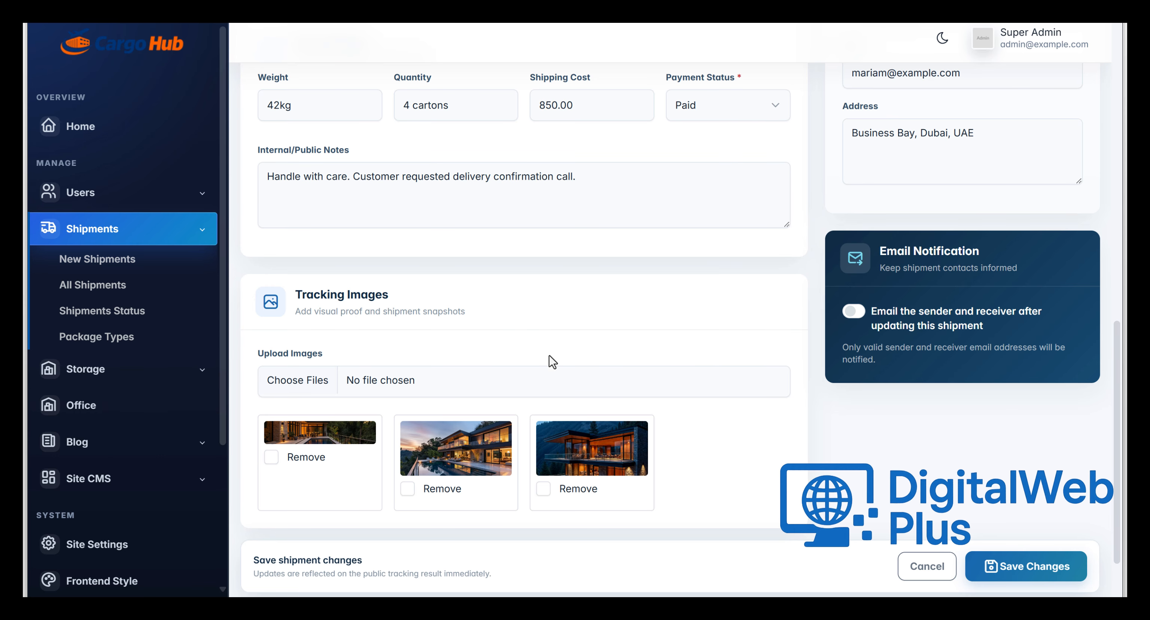
scroll(517, 319, "down", 2)
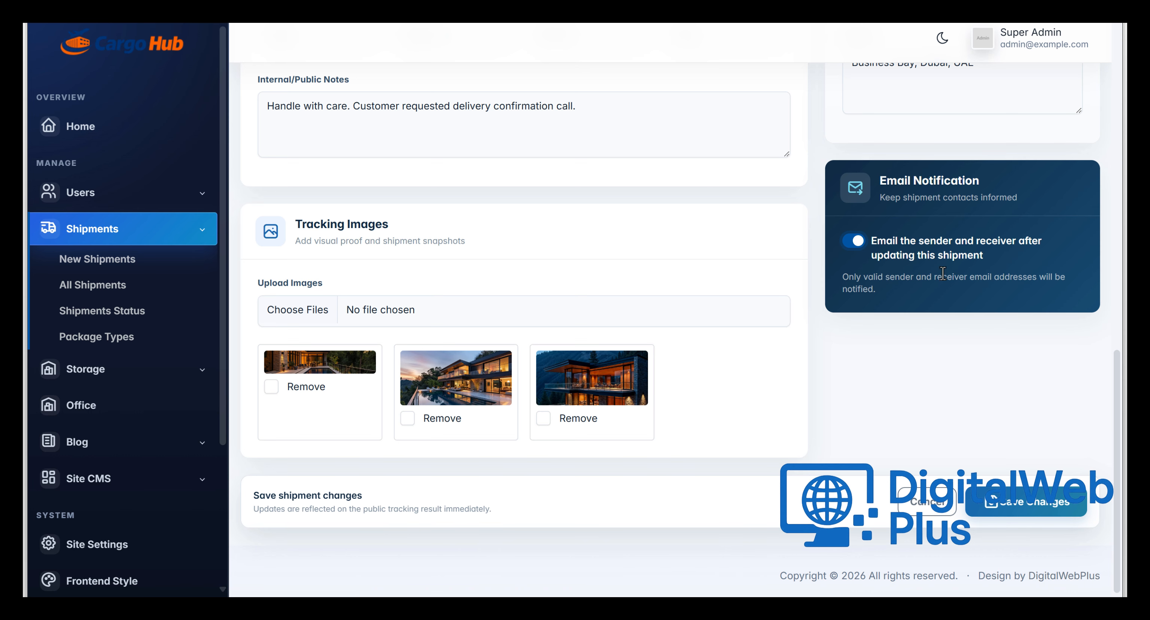
scroll(897, 373, "up", 1)
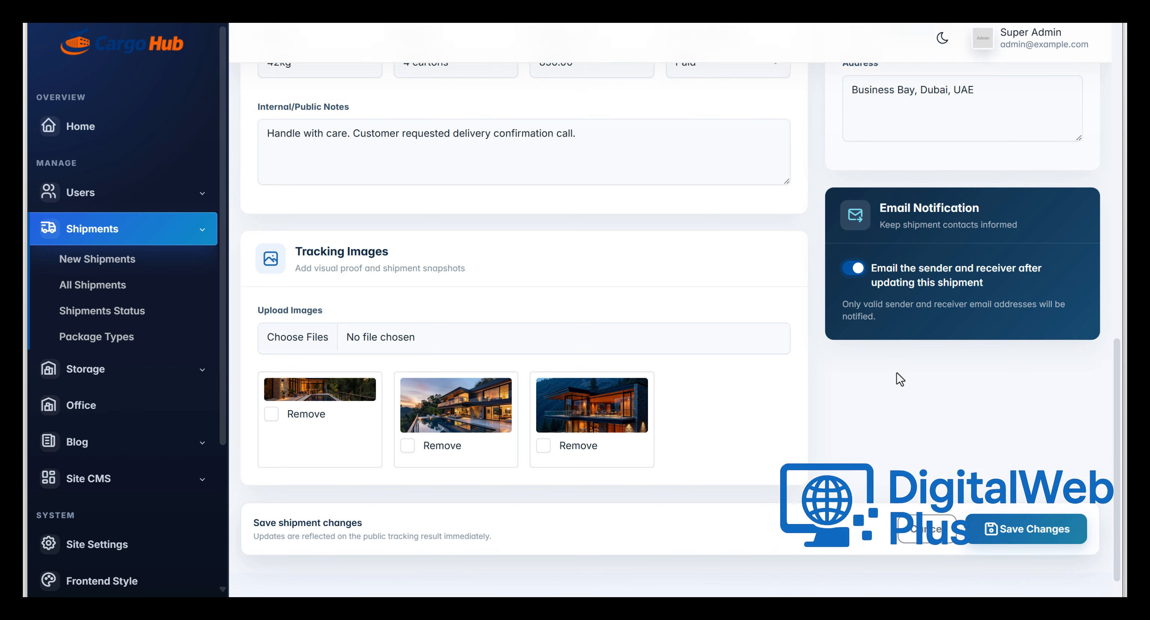
scroll(902, 402, "down", 1)
left_click(899, 506)
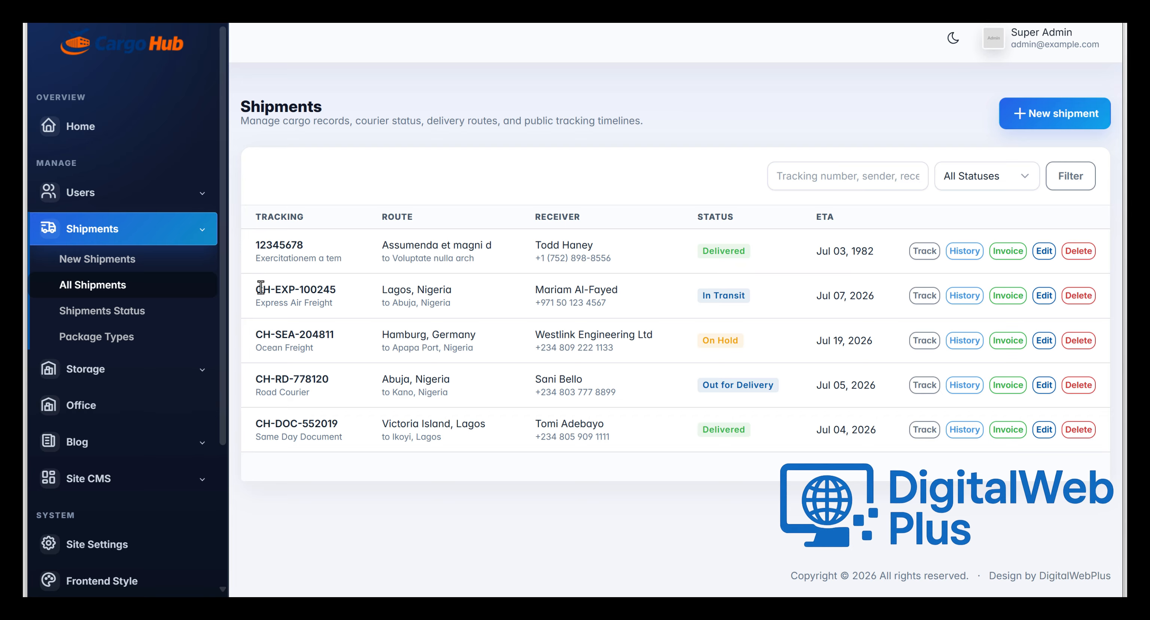
Step: Copy the tracking number of the Lagos to Abuja Express Air Freight shipment from the shipments list
left_click_drag(255, 289, 315, 290)
right_click(315, 289)
left_click(315, 290)
left_click_drag(256, 289, 338, 289)
right_click(315, 290)
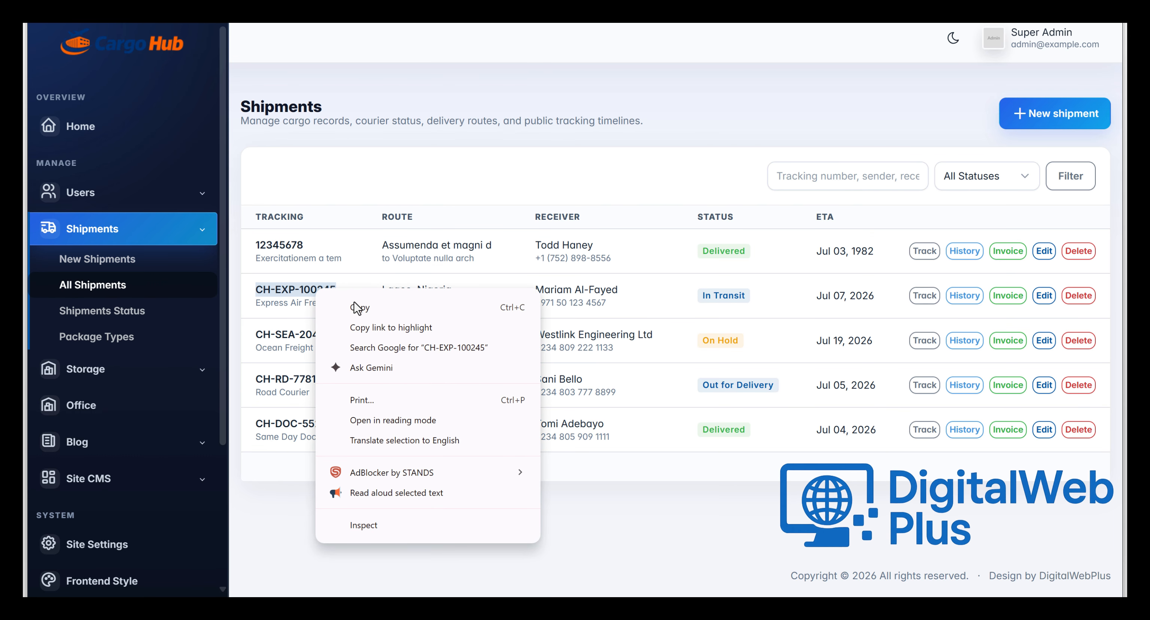
left_click(355, 303)
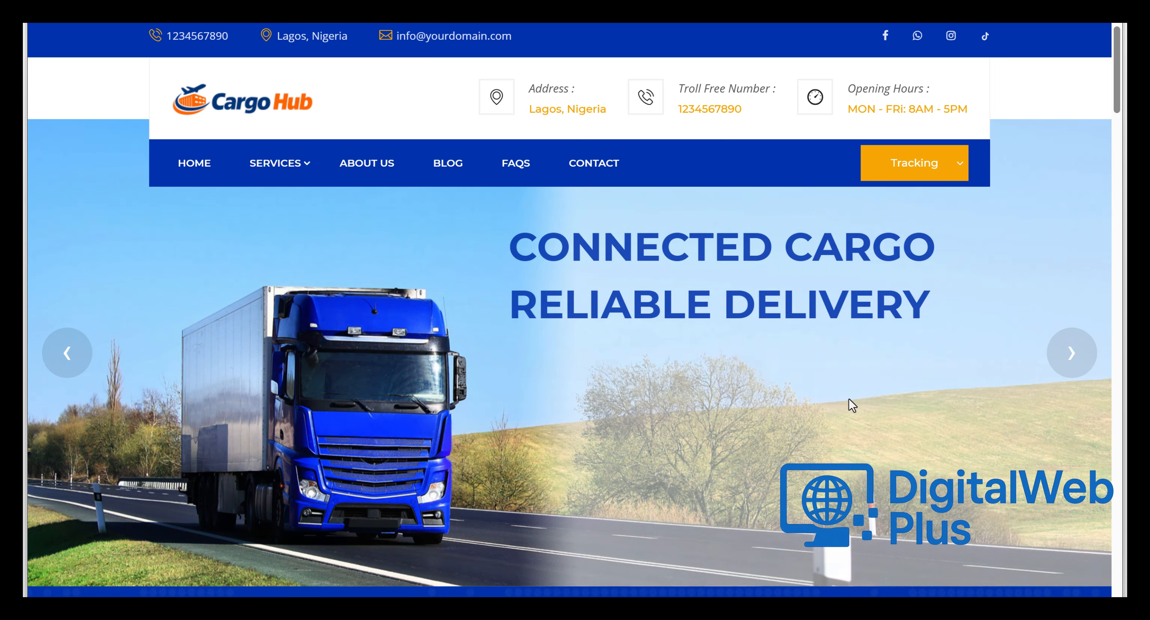
Step: Switch to the public CargoHub website and track the shipment with the copied tracking number
left_click(940, 169)
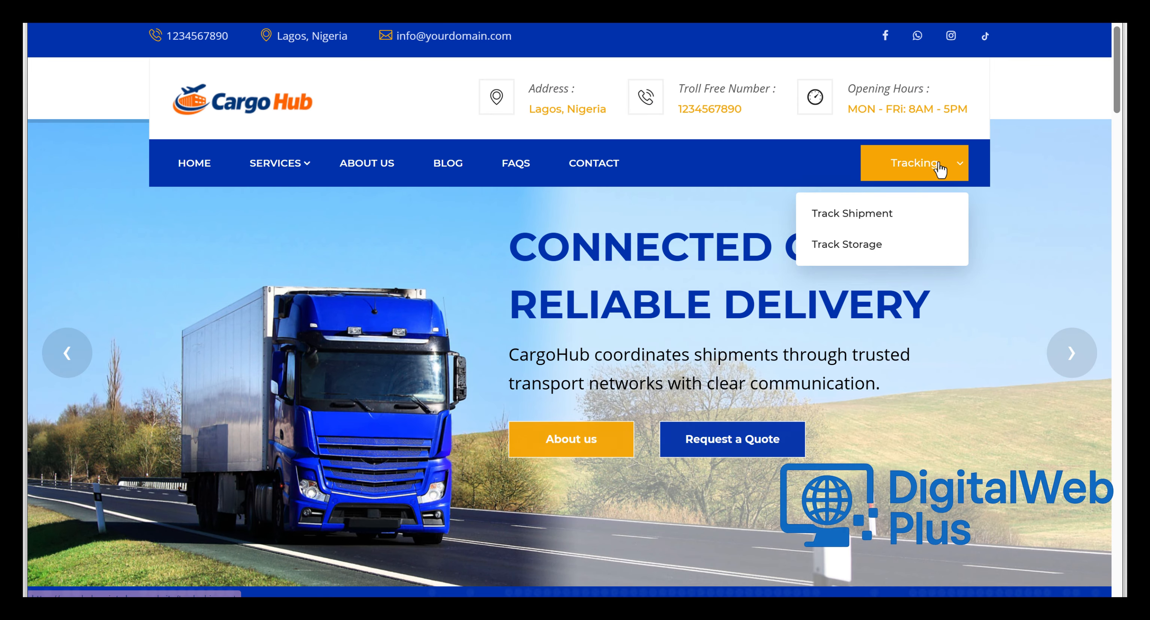
left_click(883, 219)
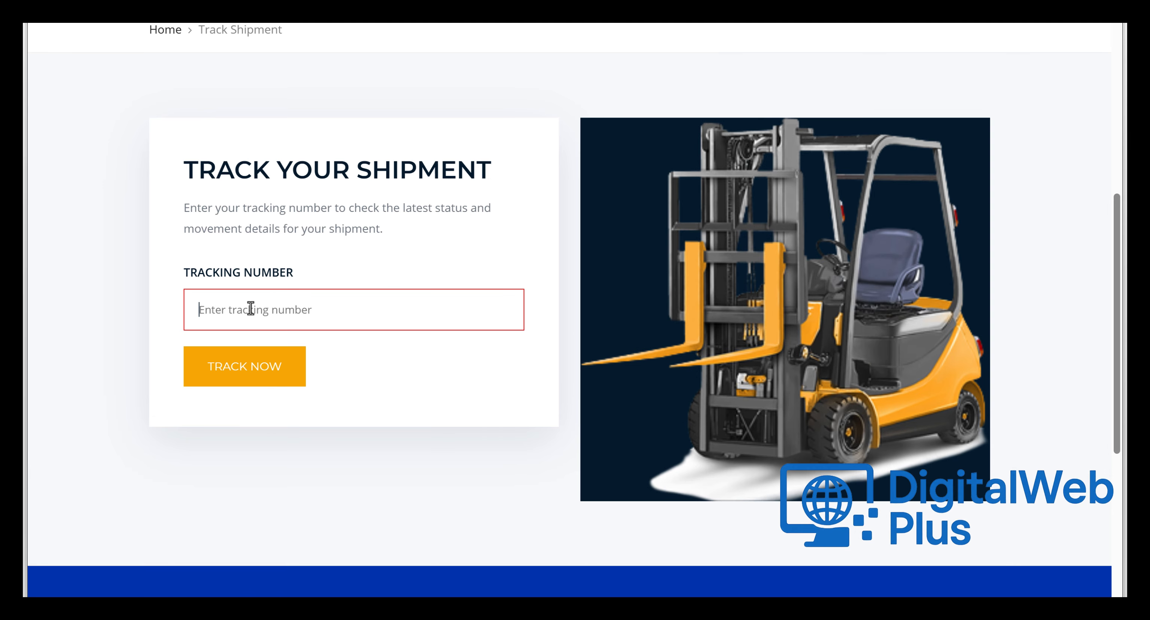
right_click(251, 308)
left_click(300, 407)
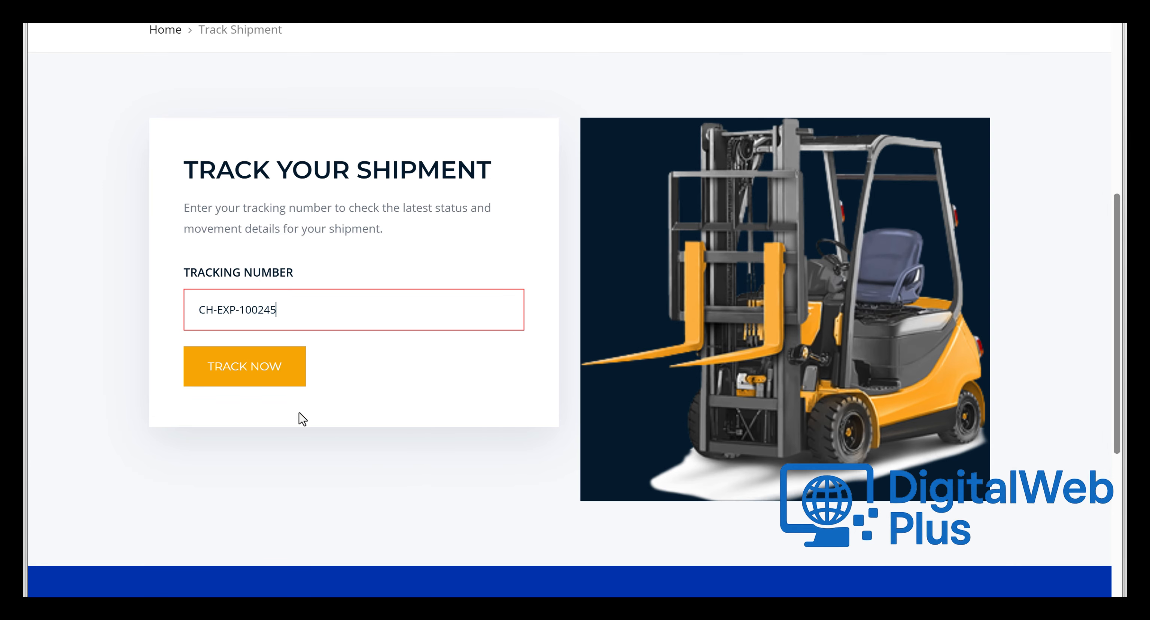
left_click(237, 370)
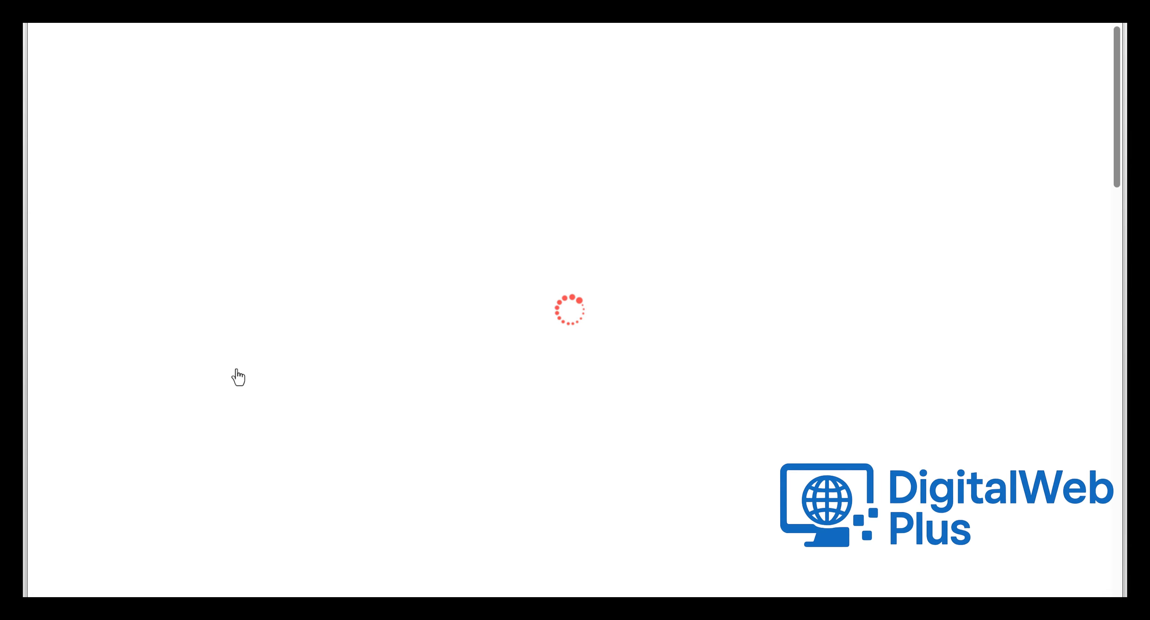
Step: Examine the tracking result's status details, Shipment Movement Map and Tracking History
scroll(539, 346, "down", 5)
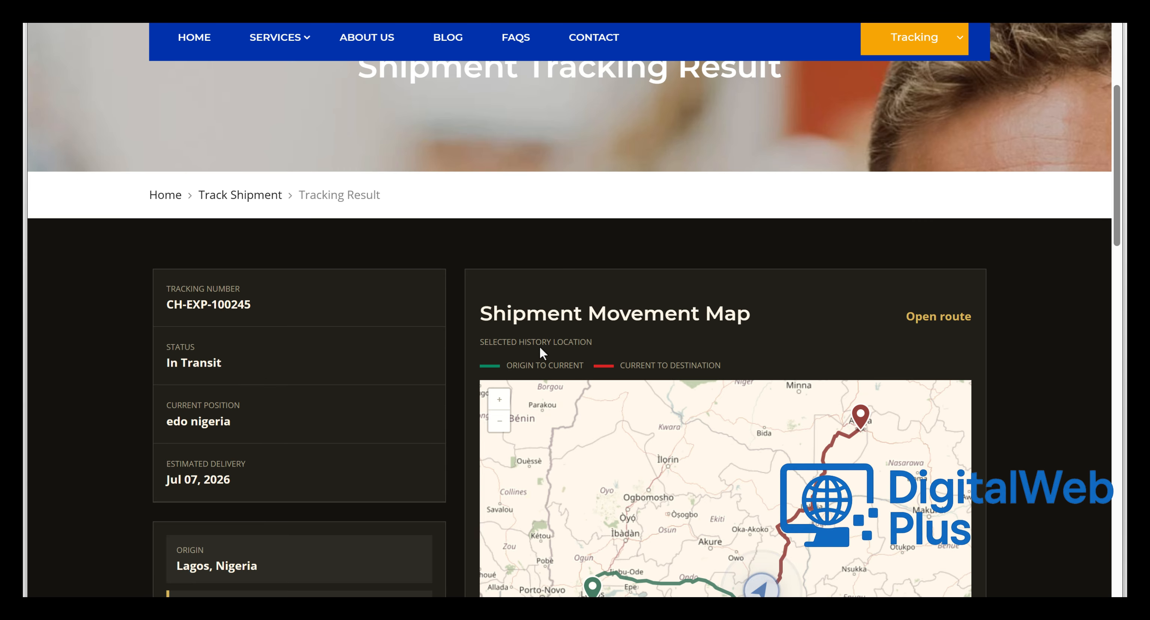
scroll(532, 328, "down", 3)
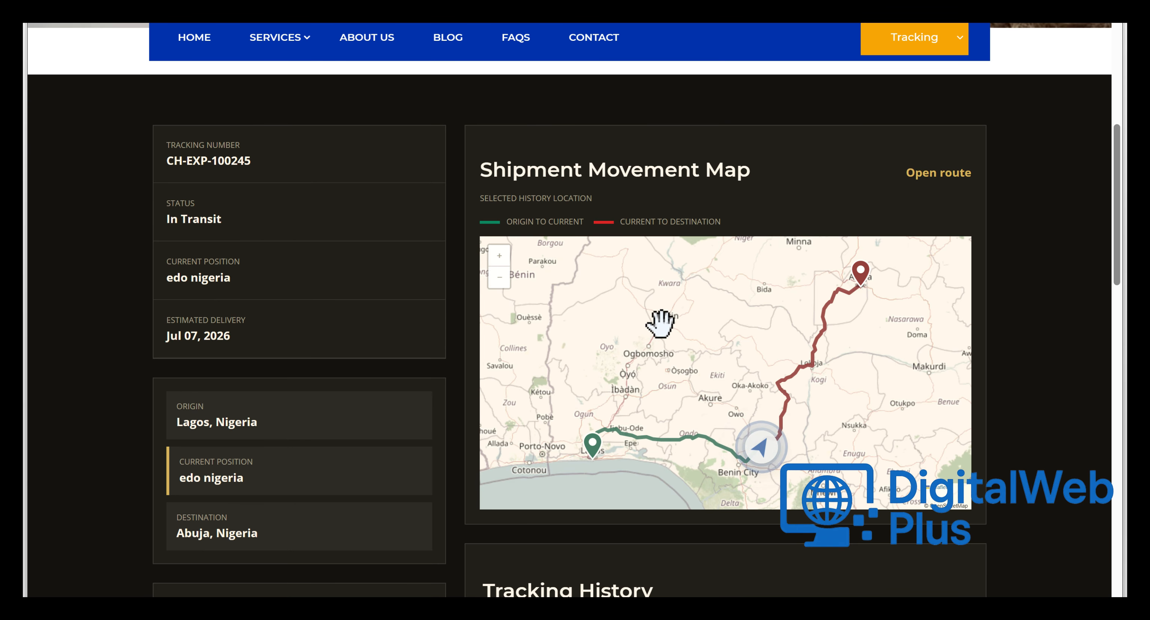
scroll(418, 356, "down", 5)
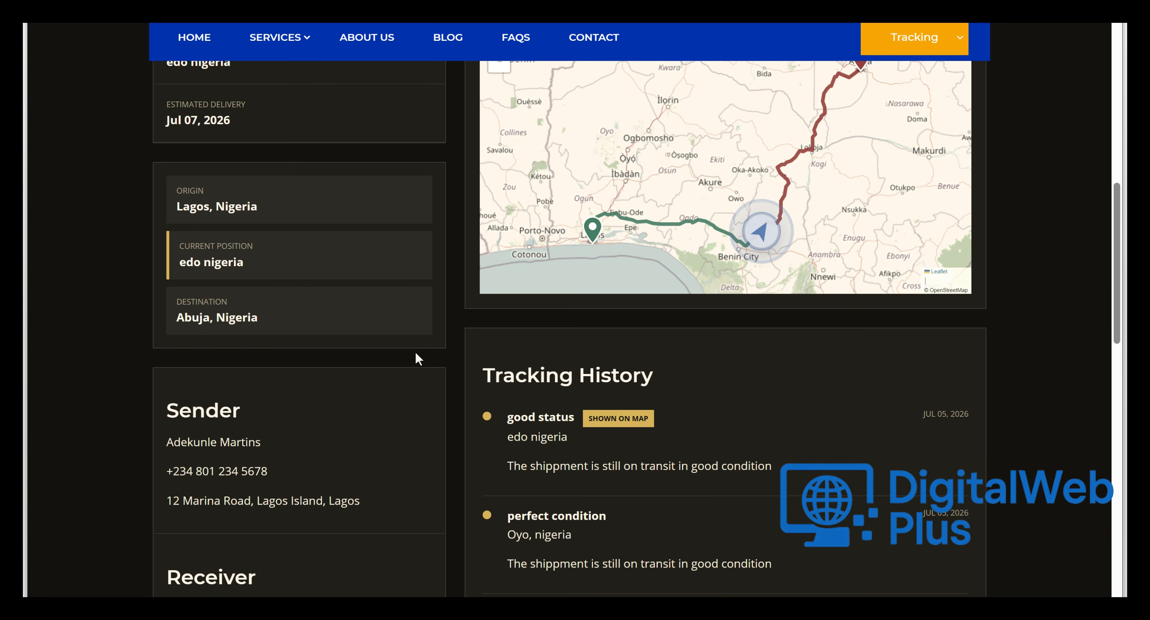
scroll(517, 357, "down", 8)
scroll(557, 317, "up", 5)
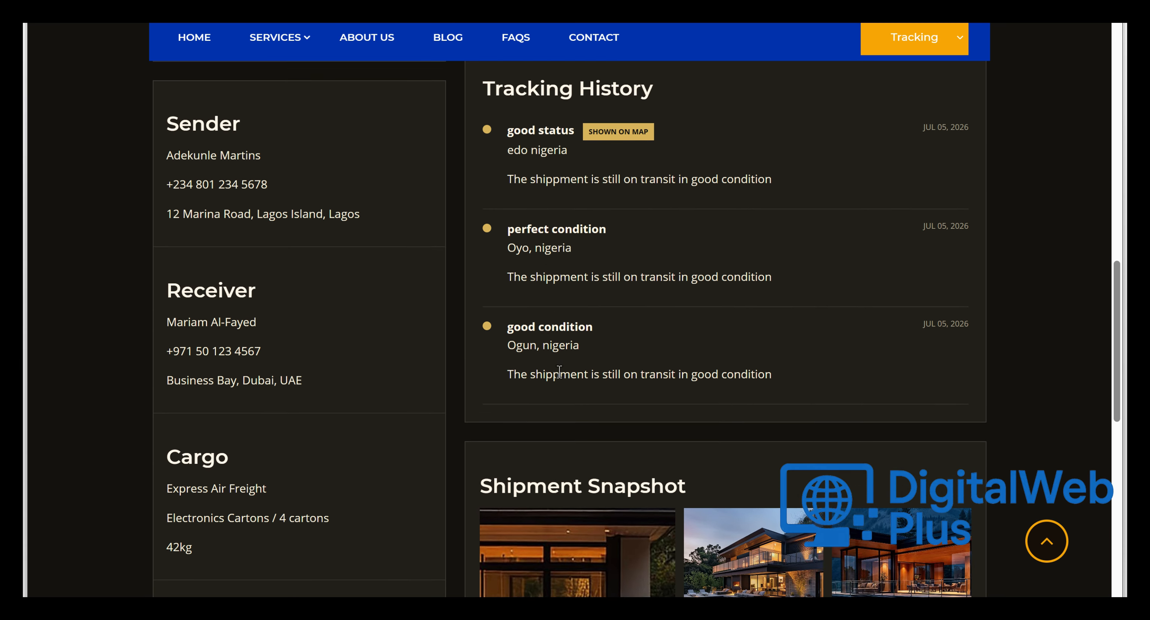
Step: Examine the Shipment Snapshot images and the cargo, office and payment details in the tracking result
scroll(554, 357, "down", 6)
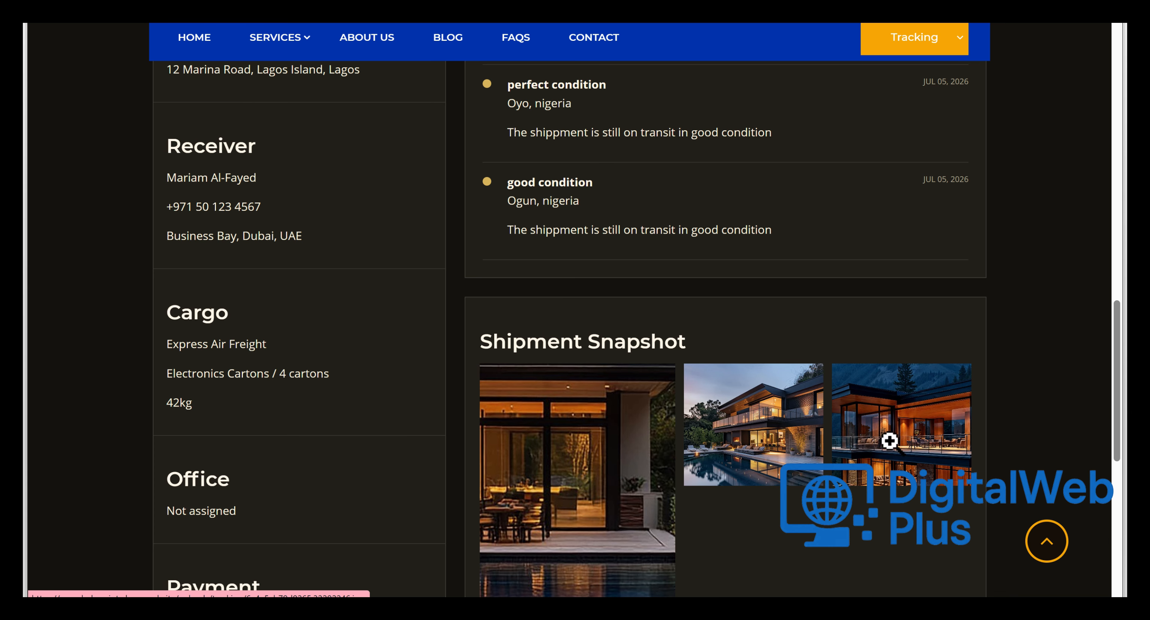
scroll(631, 437, "down", 1)
scroll(630, 436, "down", 2)
scroll(631, 437, "up", 2)
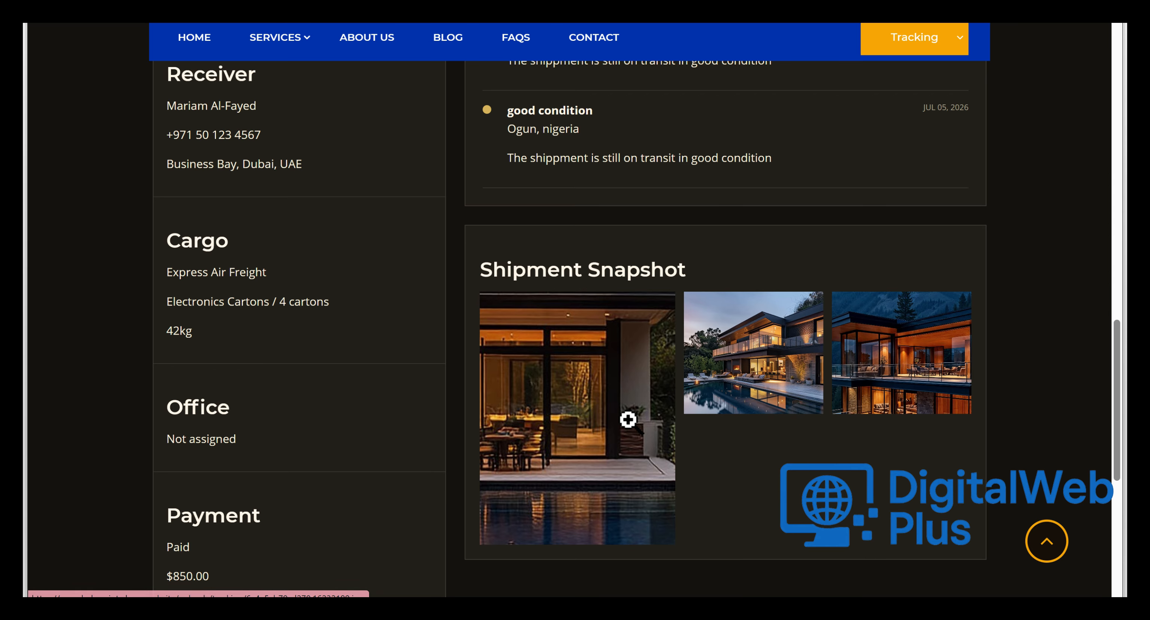
scroll(195, 496, "down", 2)
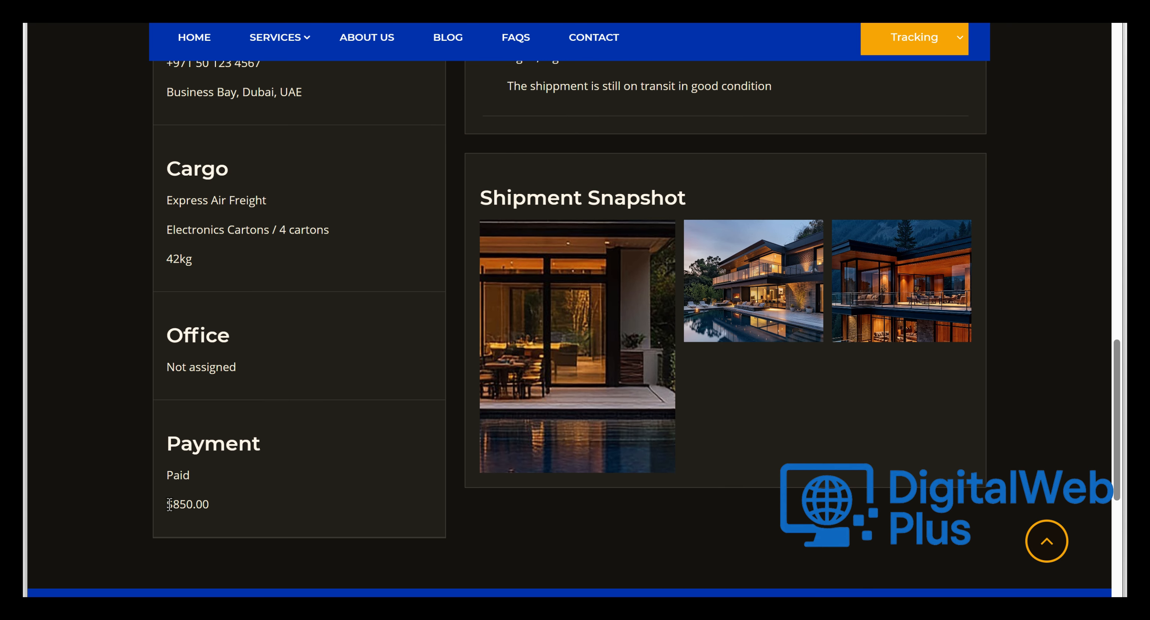
left_click_drag(171, 504, 169, 505)
scroll(275, 489, "up", 10)
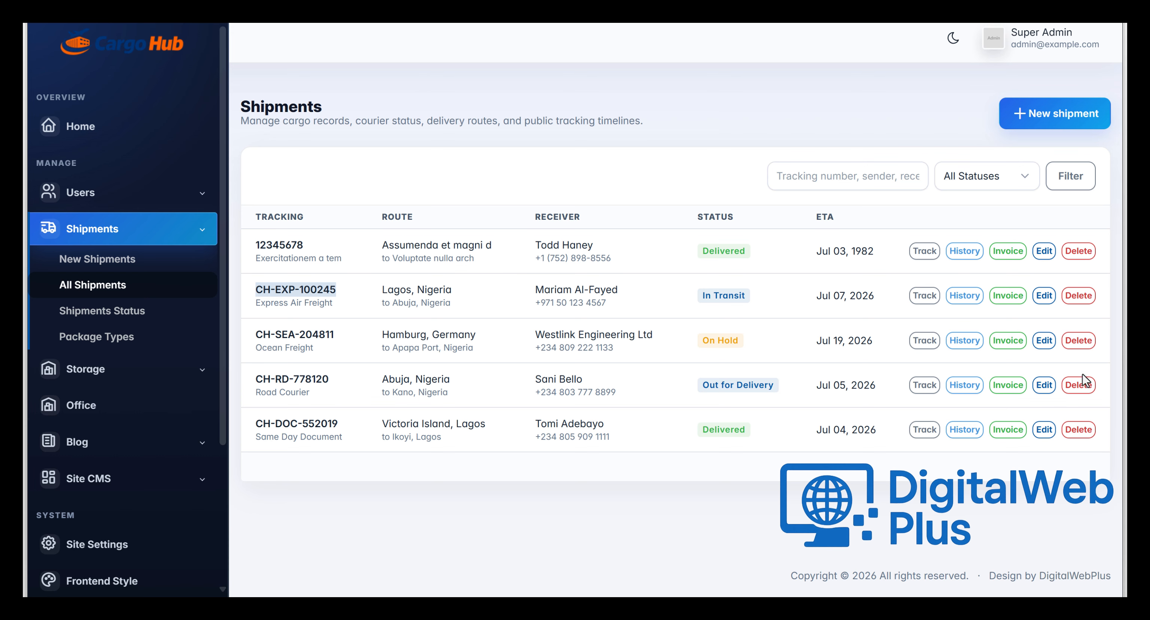
Step: In the CargoHub admin, open the Lagos to Abuja shipment's history, and look over its edit form from there
left_click(964, 295)
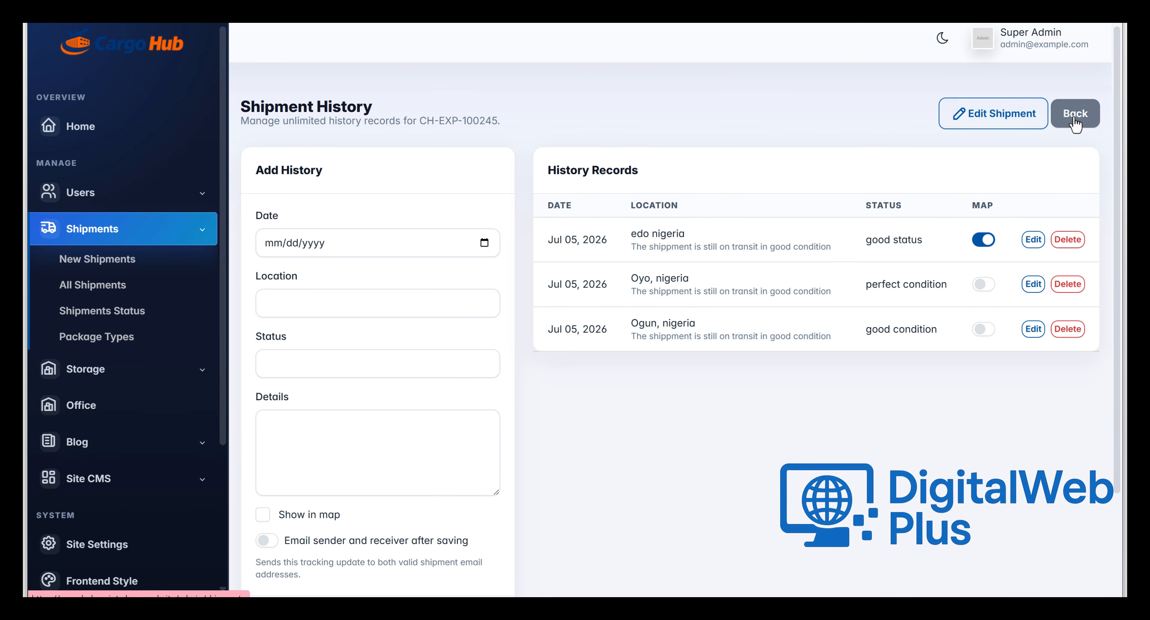
left_click(1004, 124)
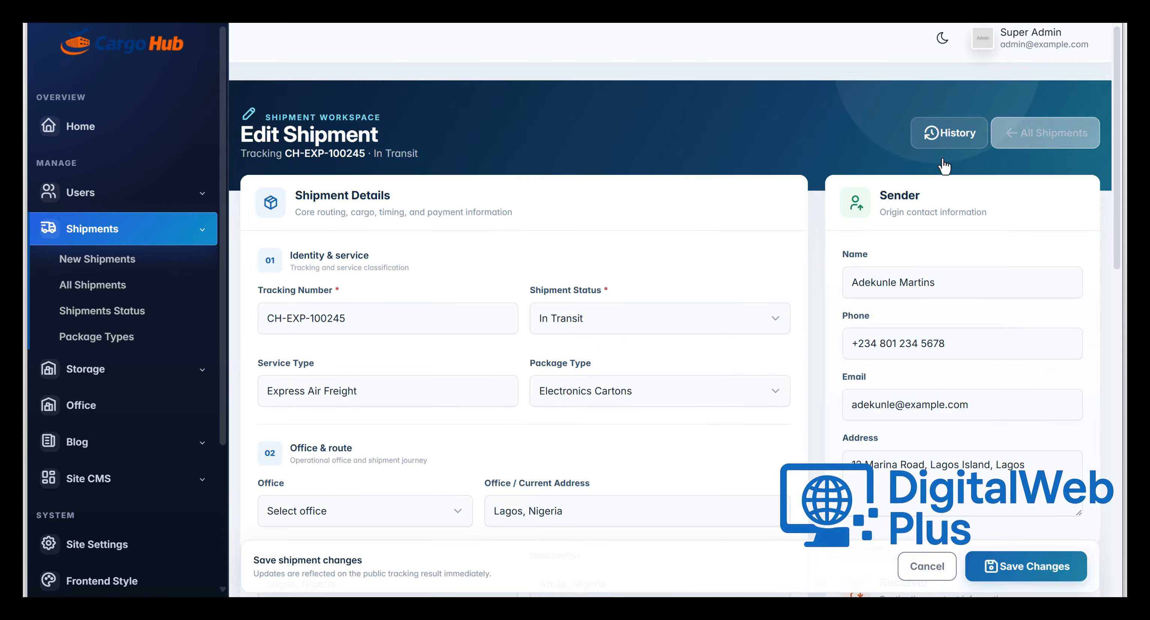
scroll(552, 237, "down", 5)
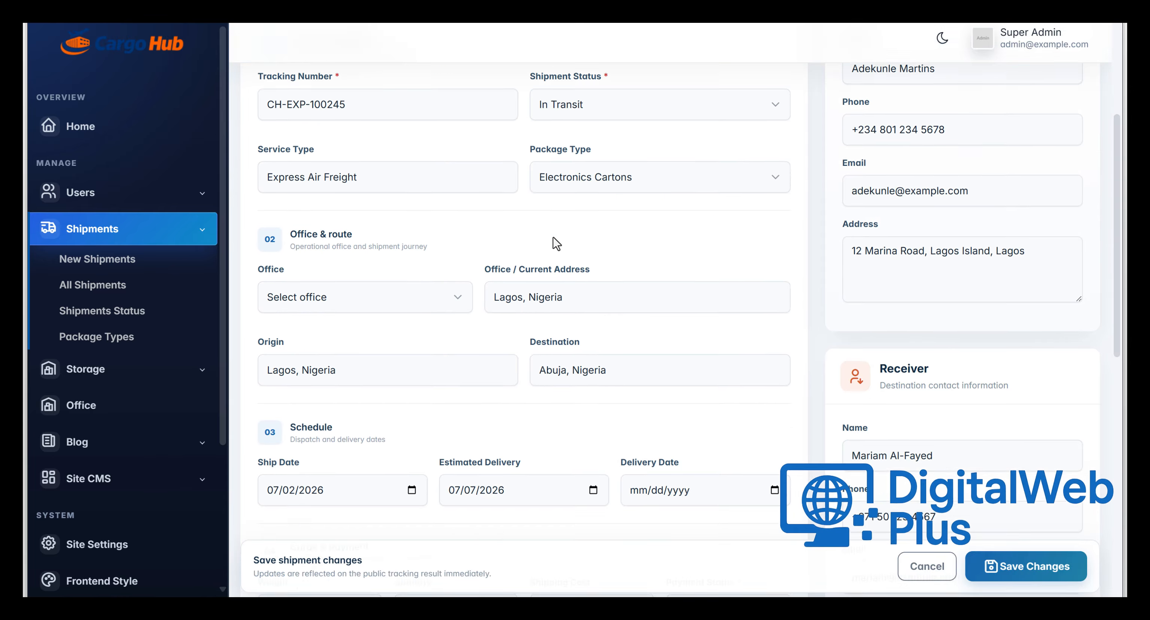
scroll(805, 272, "down", 4)
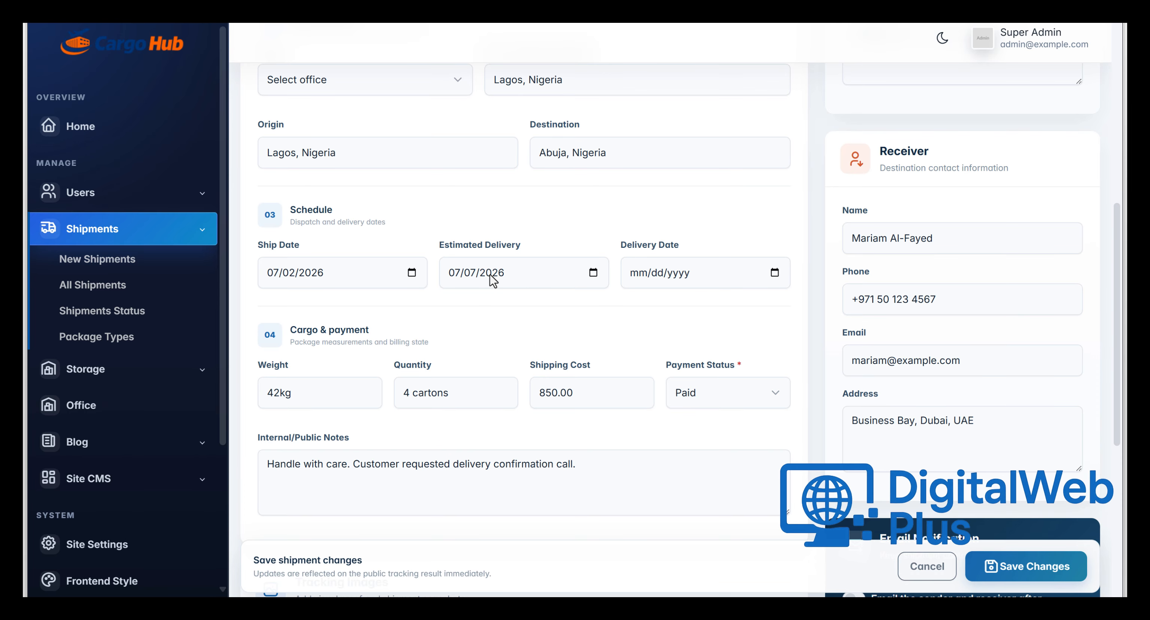
scroll(503, 275, "up", 5)
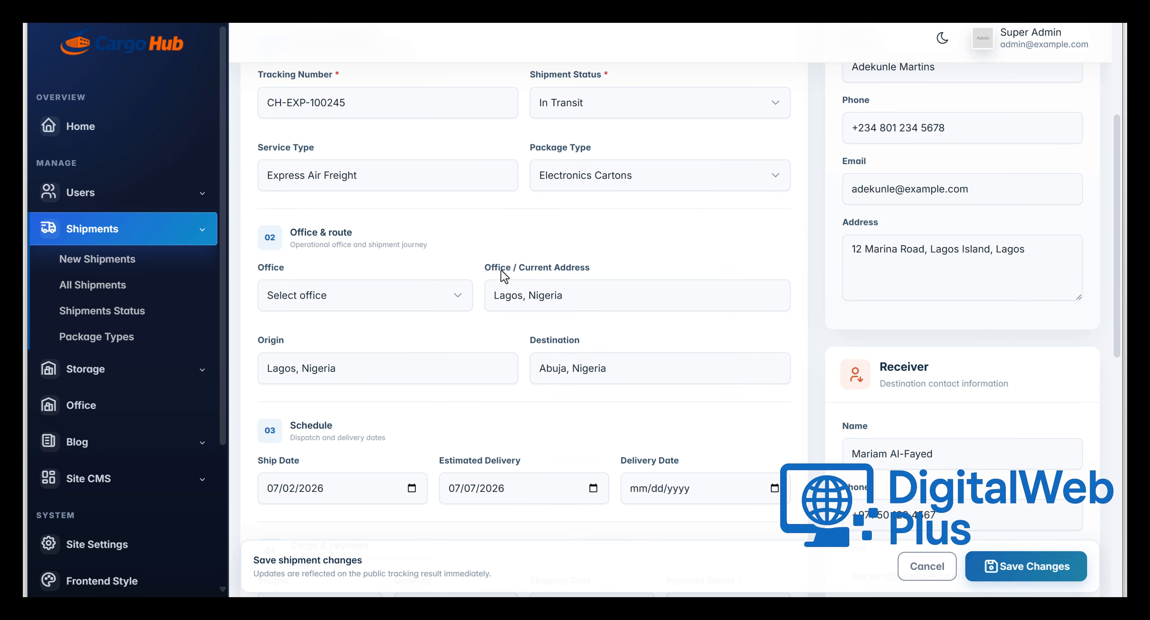
scroll(501, 270, "up", 1)
scroll(500, 275, "down", 1)
scroll(680, 357, "up", 5)
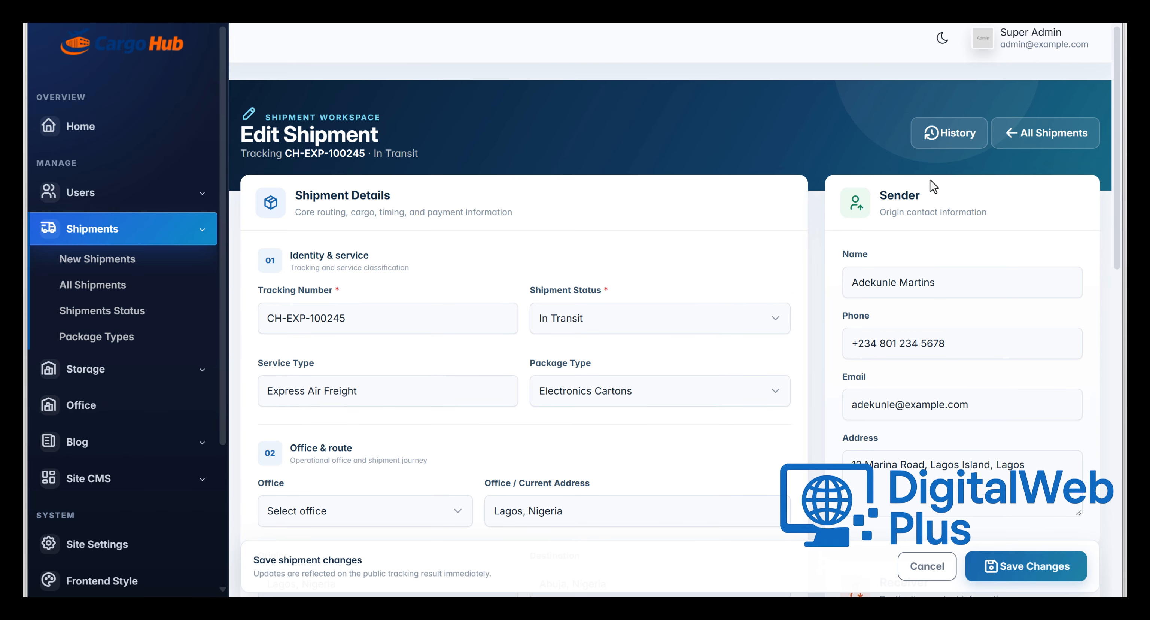
Step: Return to the shipment's history and compare the edo nigeria record with the current position on the public tracking page
left_click(950, 142)
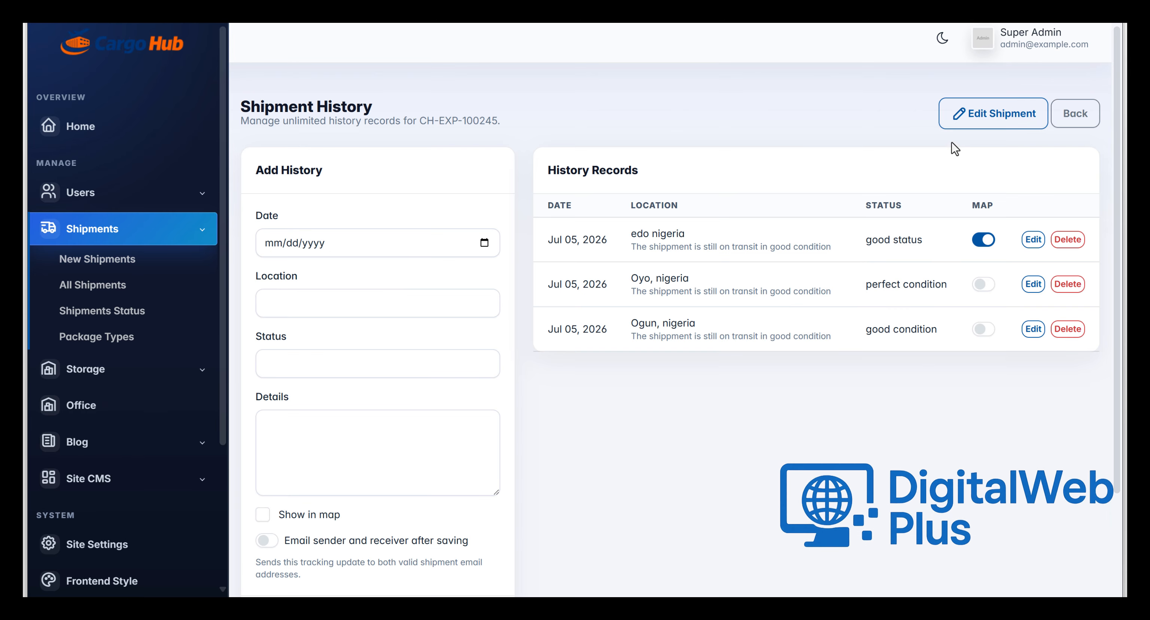
left_click_drag(631, 236, 659, 234)
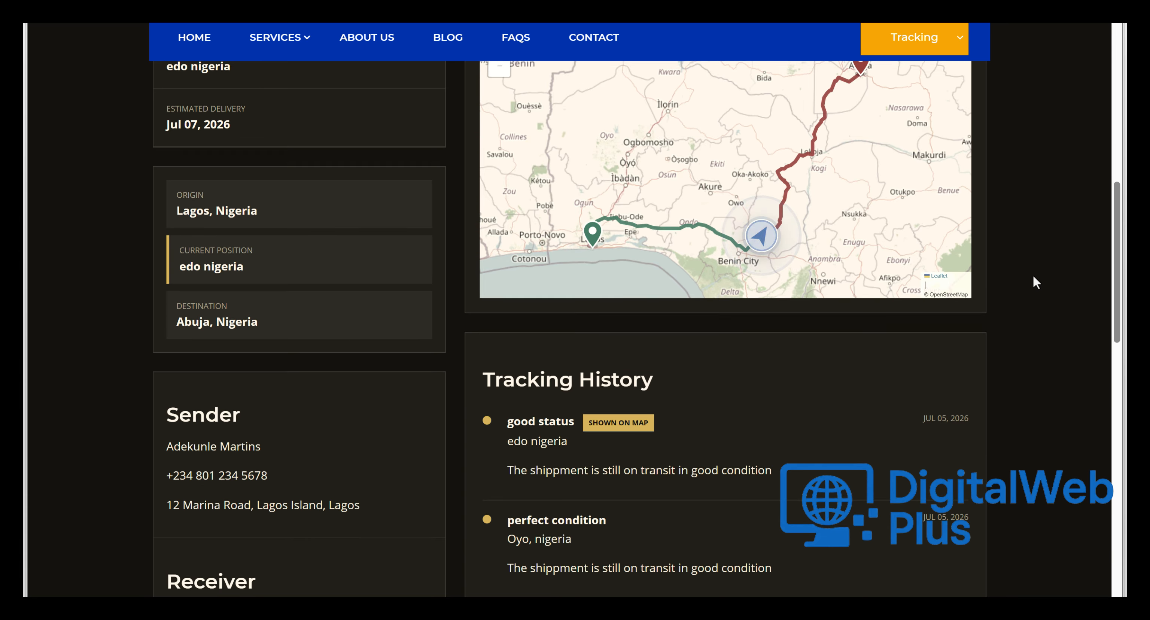
scroll(1034, 277, "up", 3)
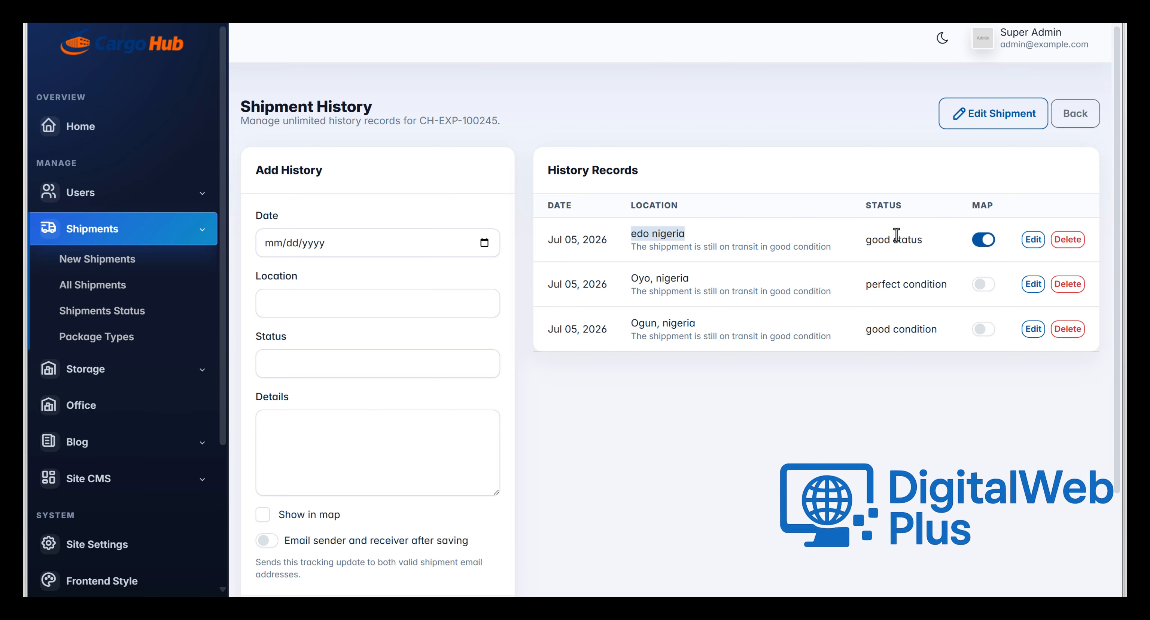
left_click(690, 439)
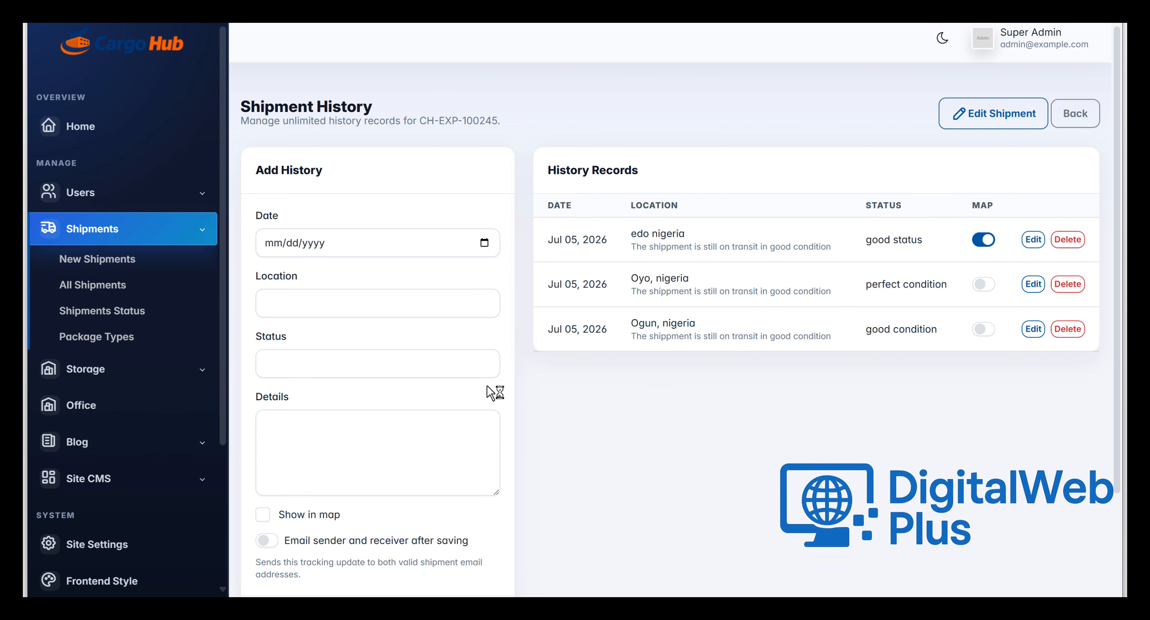
Step: Show the Oyo, nigeria history record on the map, and switch the map display back to the edo nigeria record
scroll(491, 389, "down", 2)
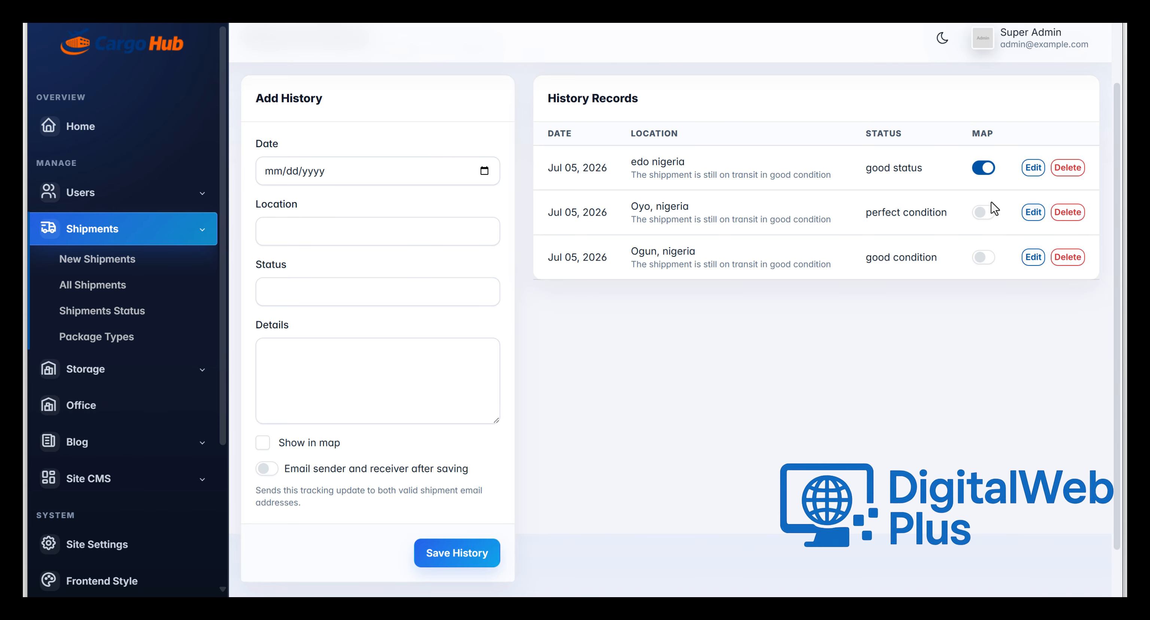
left_click(985, 210)
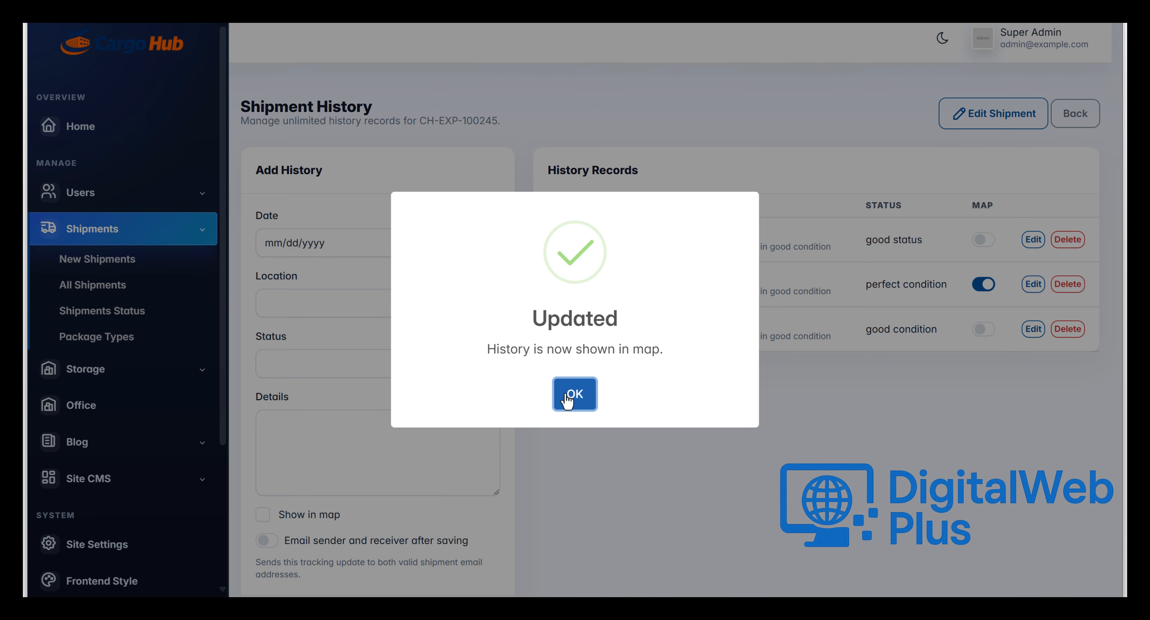
left_click(572, 392)
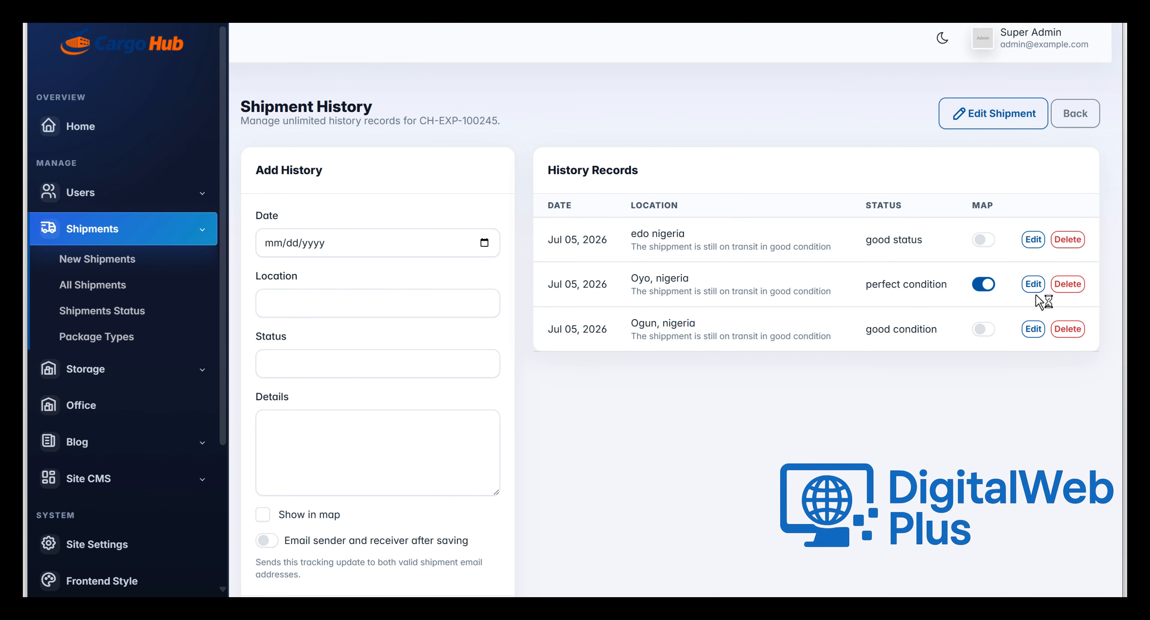
left_click(984, 238)
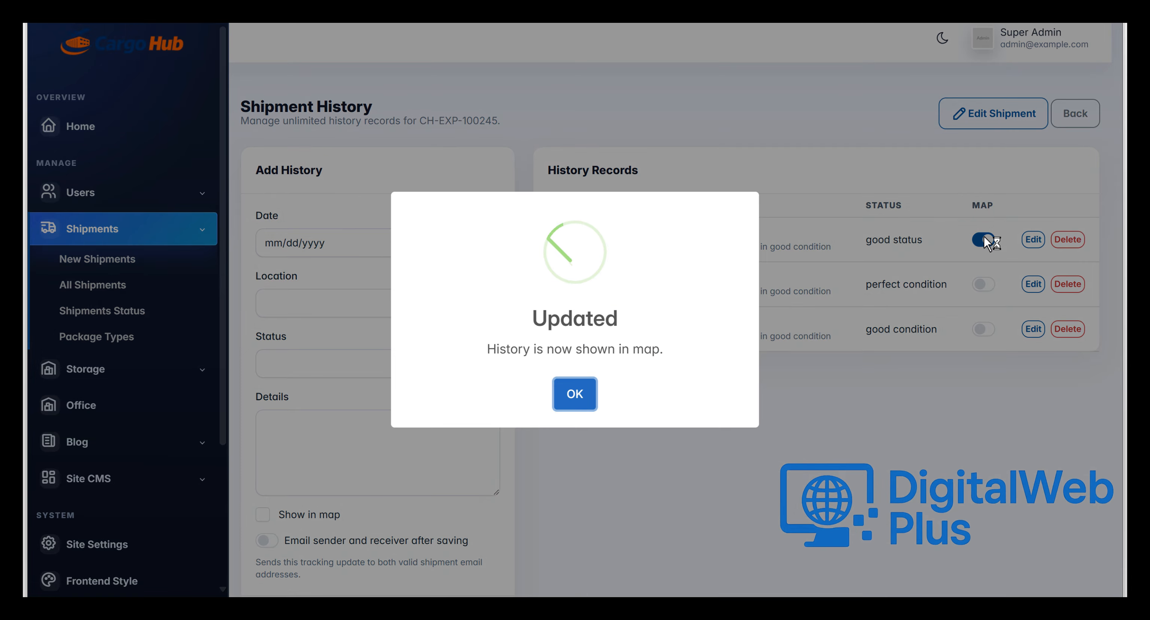
left_click(573, 392)
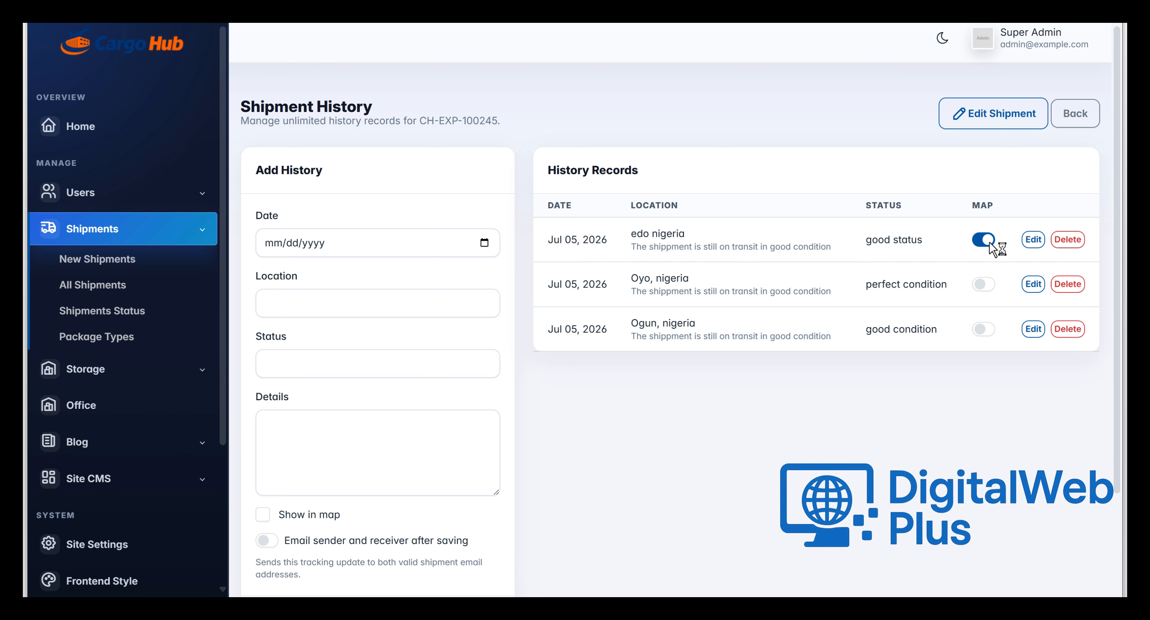
left_click(1033, 240)
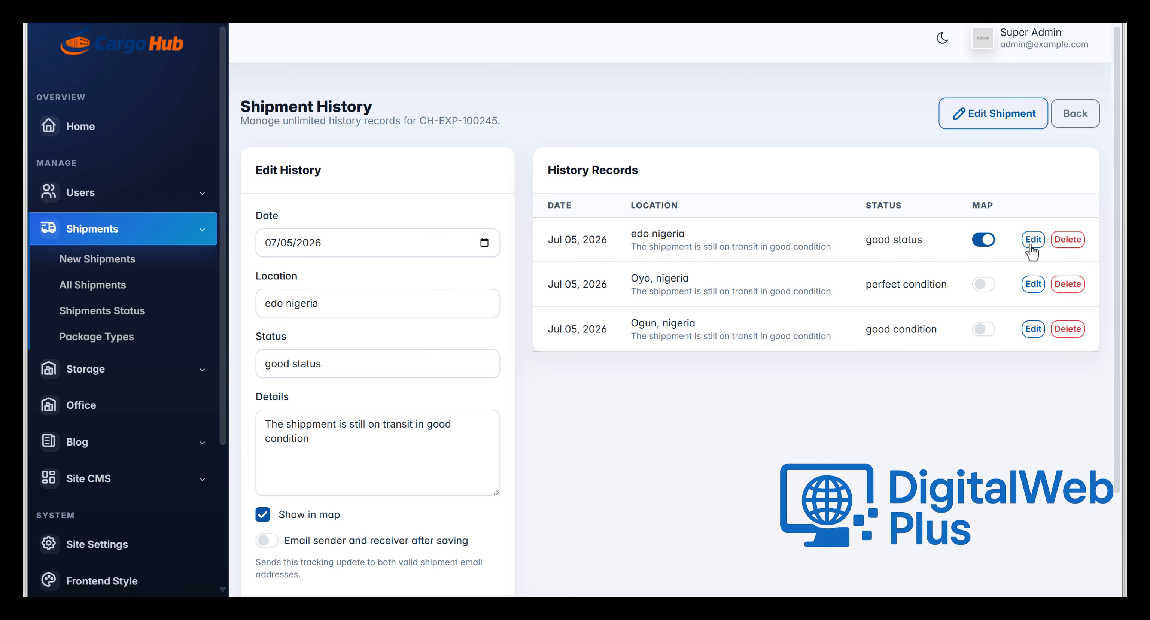
scroll(464, 500, "down", 3)
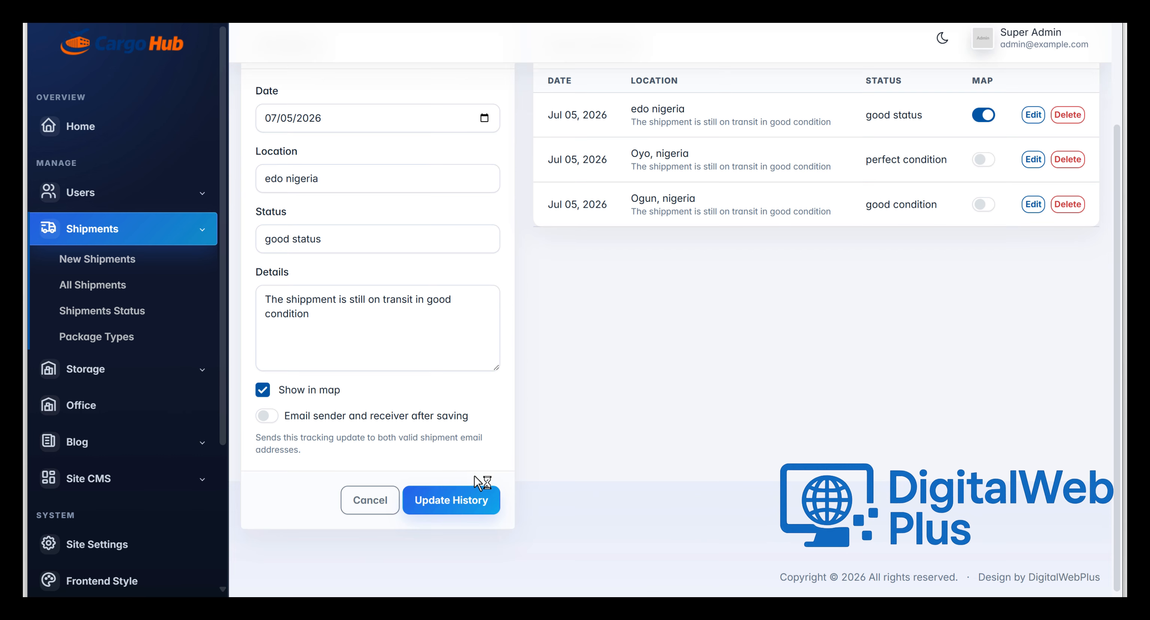
left_click(281, 177)
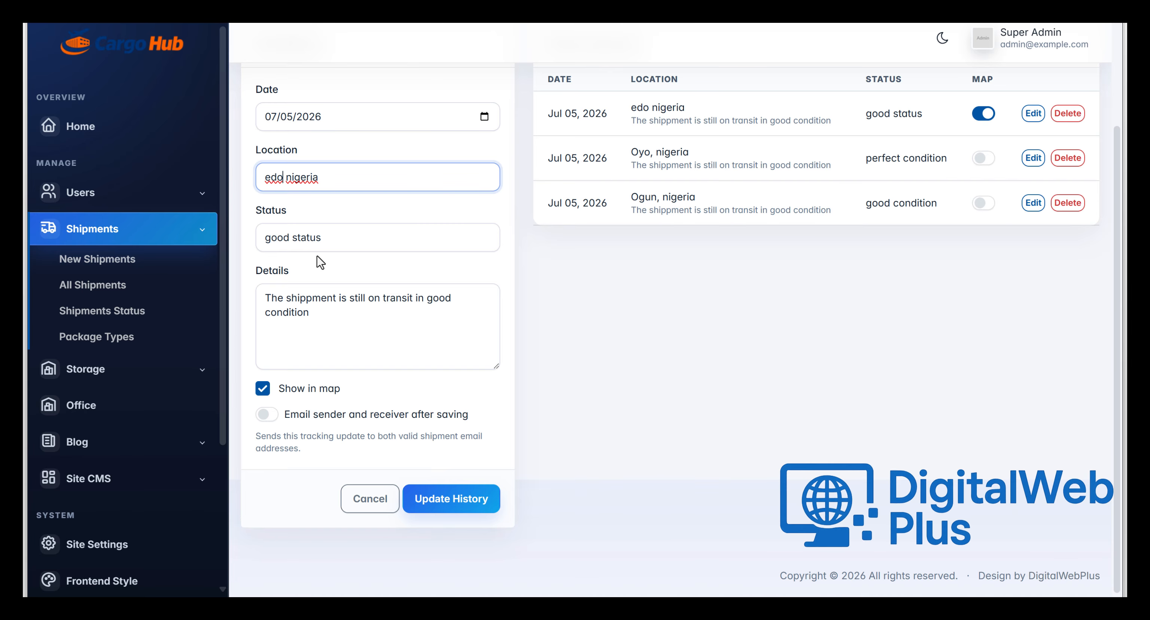
key("BackSpace")
key("BackSpace")
key("BackSpace")
left_click(371, 504)
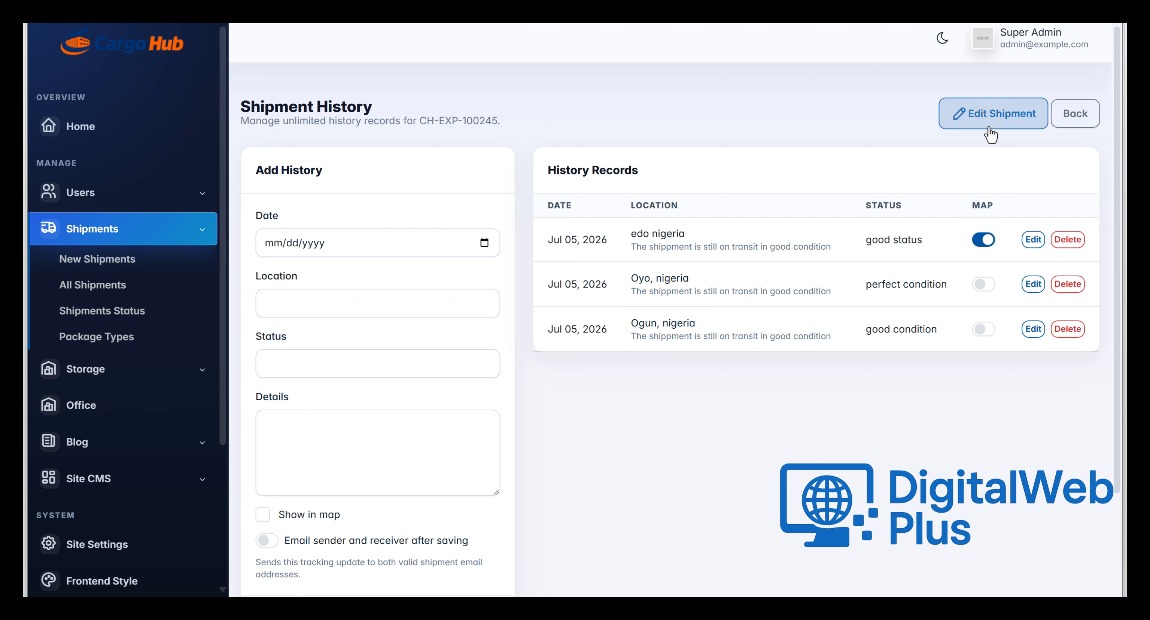
Step: Fill in a new history record with location "kogi, nigeria", status "in good condition" and details "its still in progress"
scroll(667, 488, "down", 3)
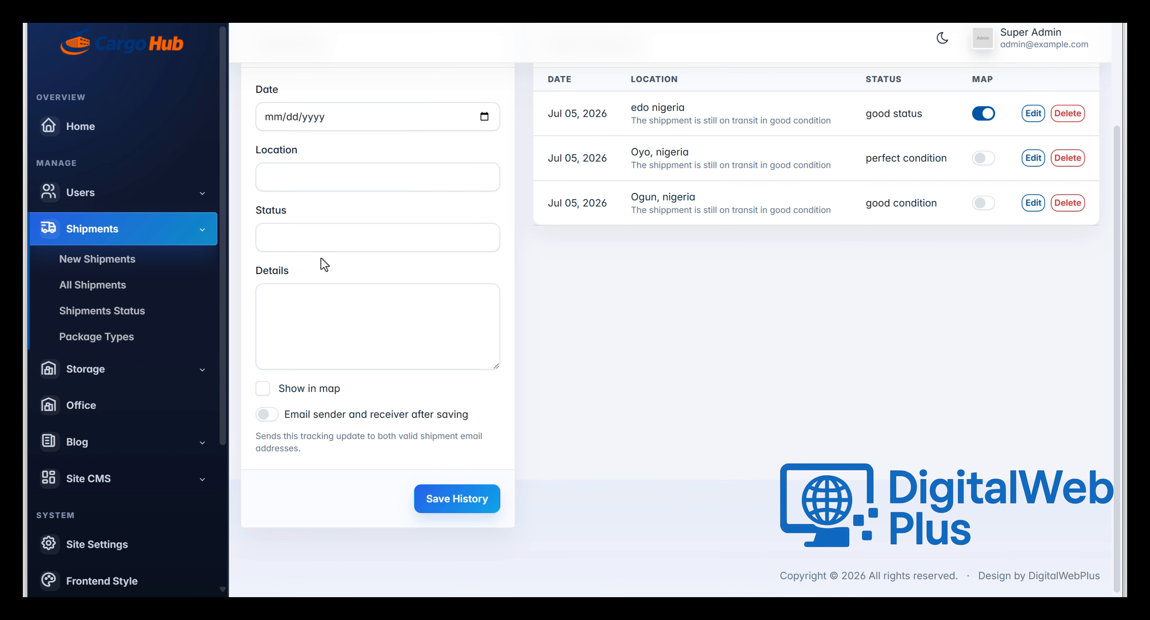
left_click(320, 183)
type("kogo")
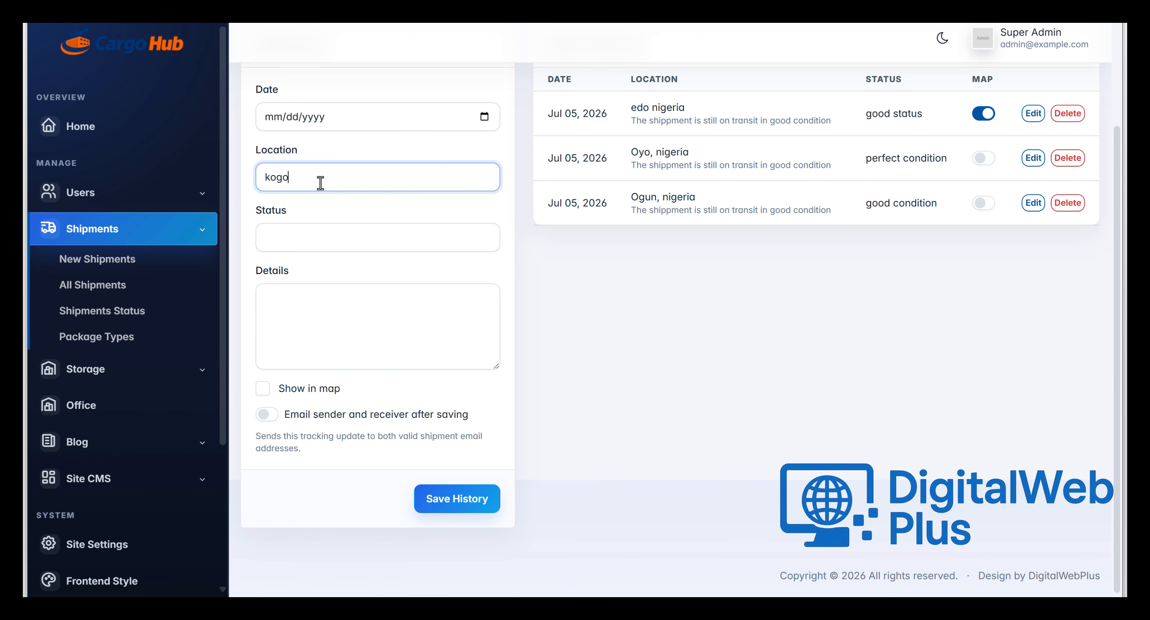
key("BackSpace")
type("i, nigeria")
left_click(339, 231)
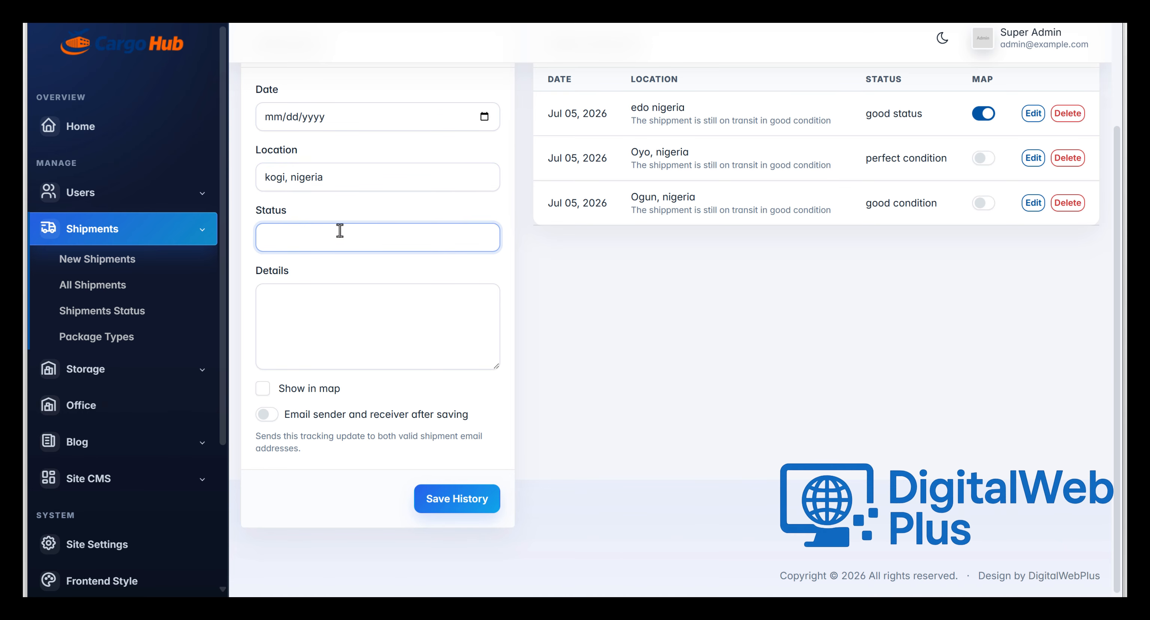
type("in good condition")
left_click(339, 336)
type("i")
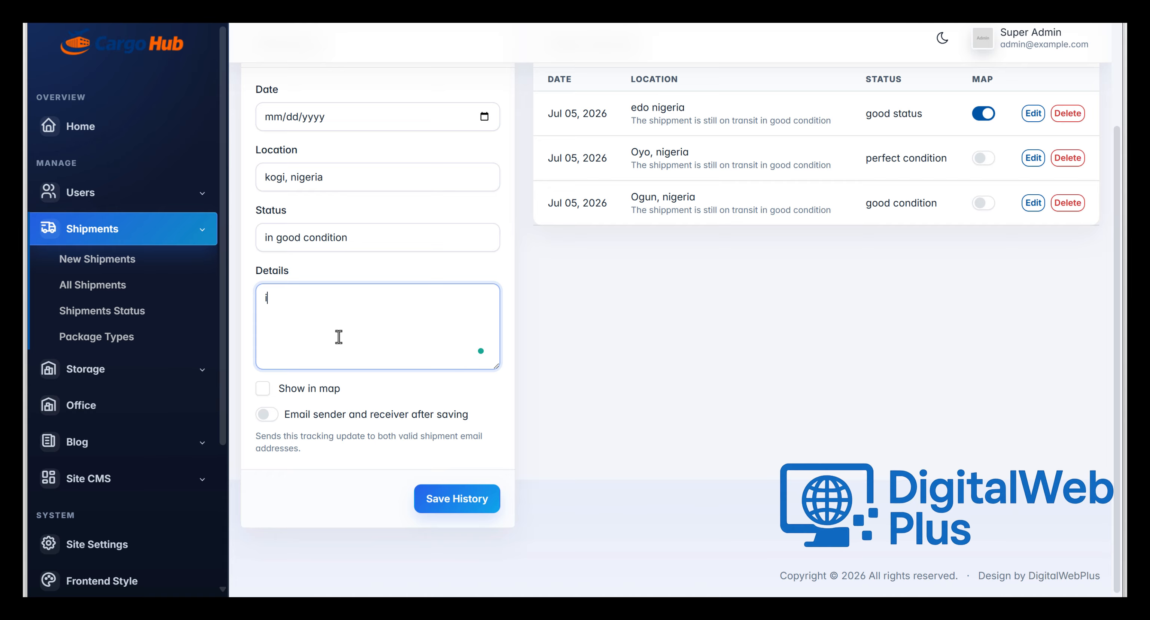
type("ts still in progress")
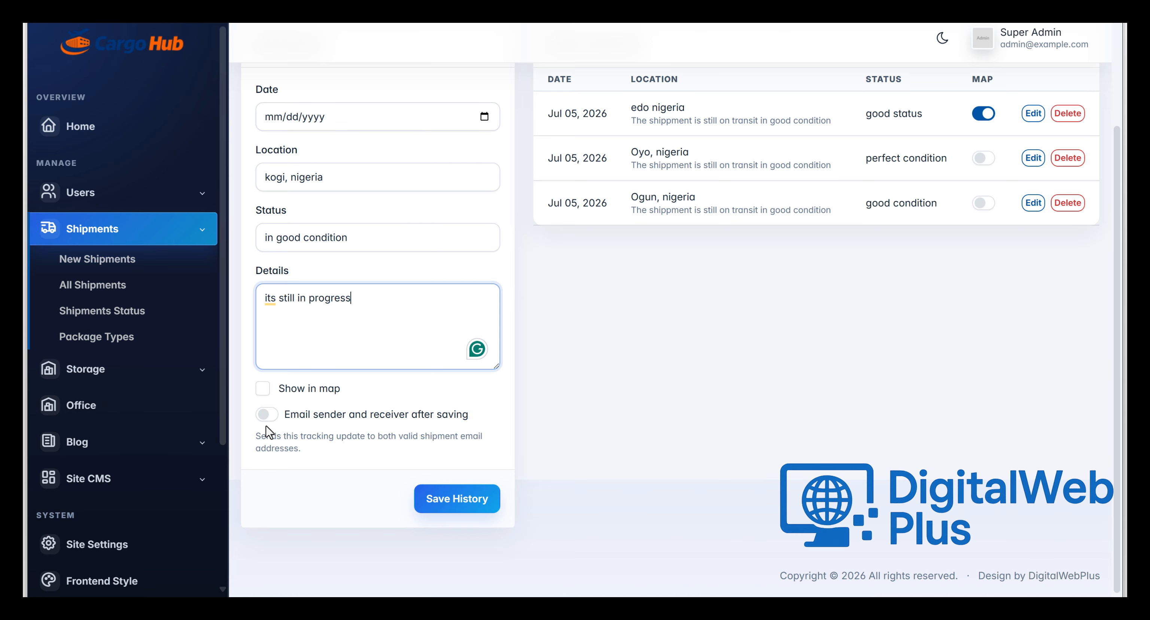
Step: Mark the new kogi record to show in map, and save it to the shipment history
left_click(268, 414)
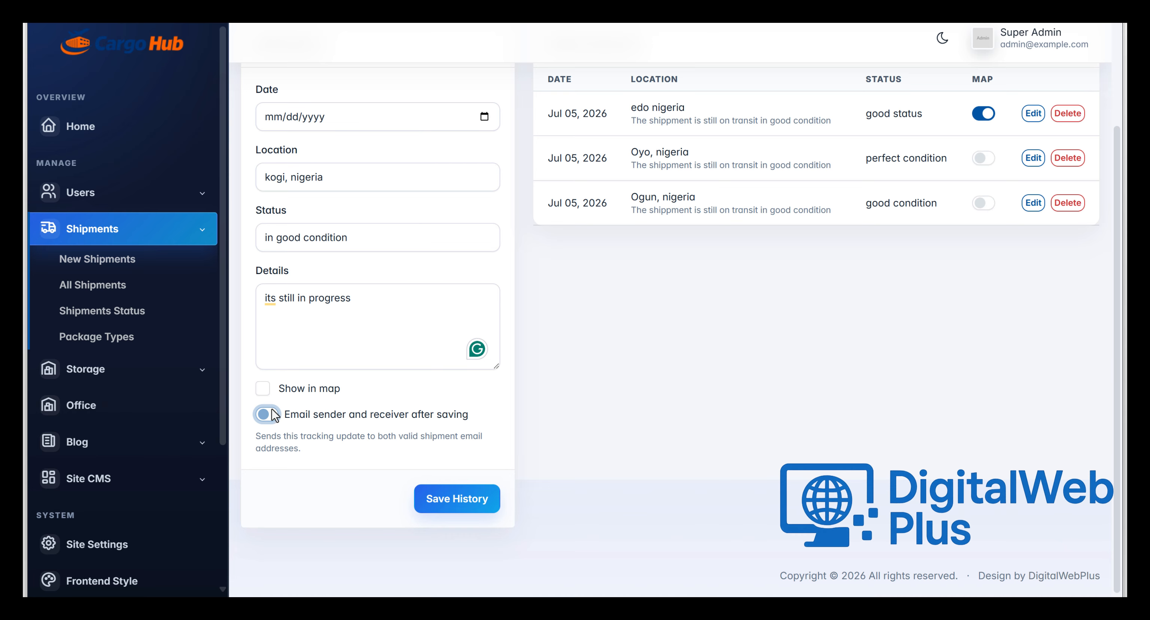
left_click(264, 389)
left_click(467, 508)
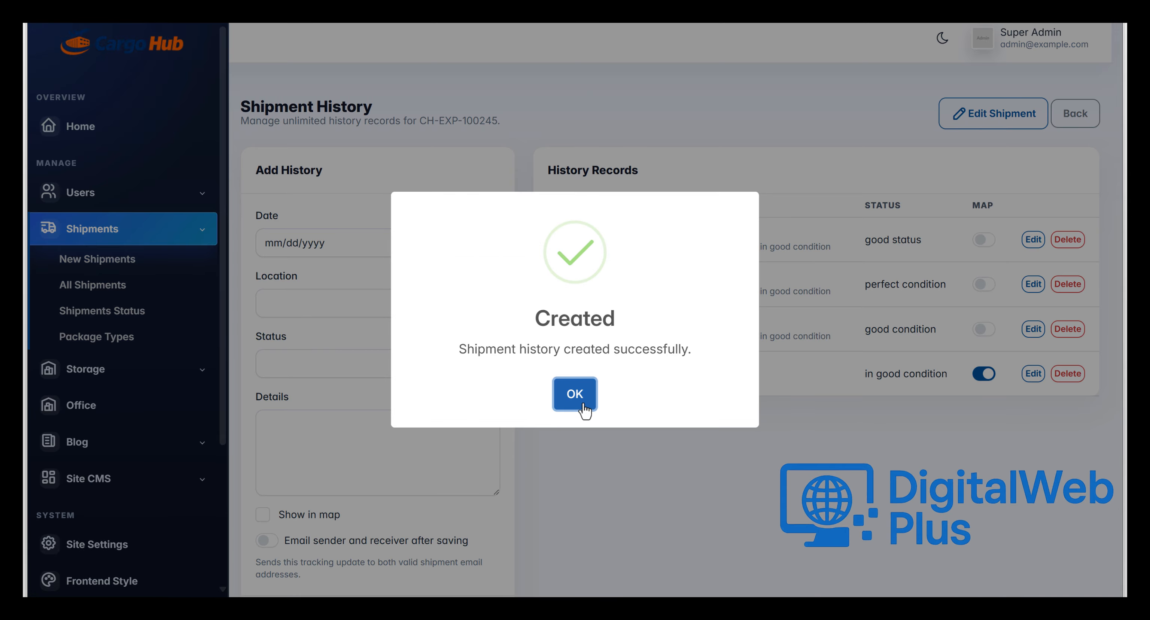
left_click(585, 409)
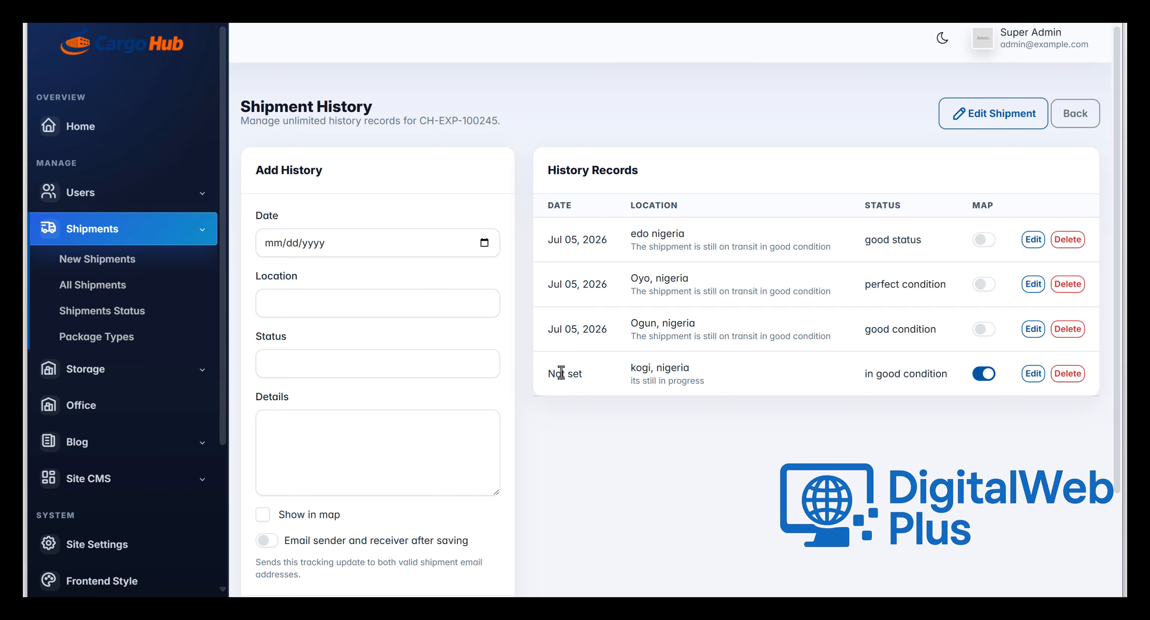
Step: Edit the kogi, nigeria history record to set its date to 07/17/2026, and save the update
left_click(1037, 378)
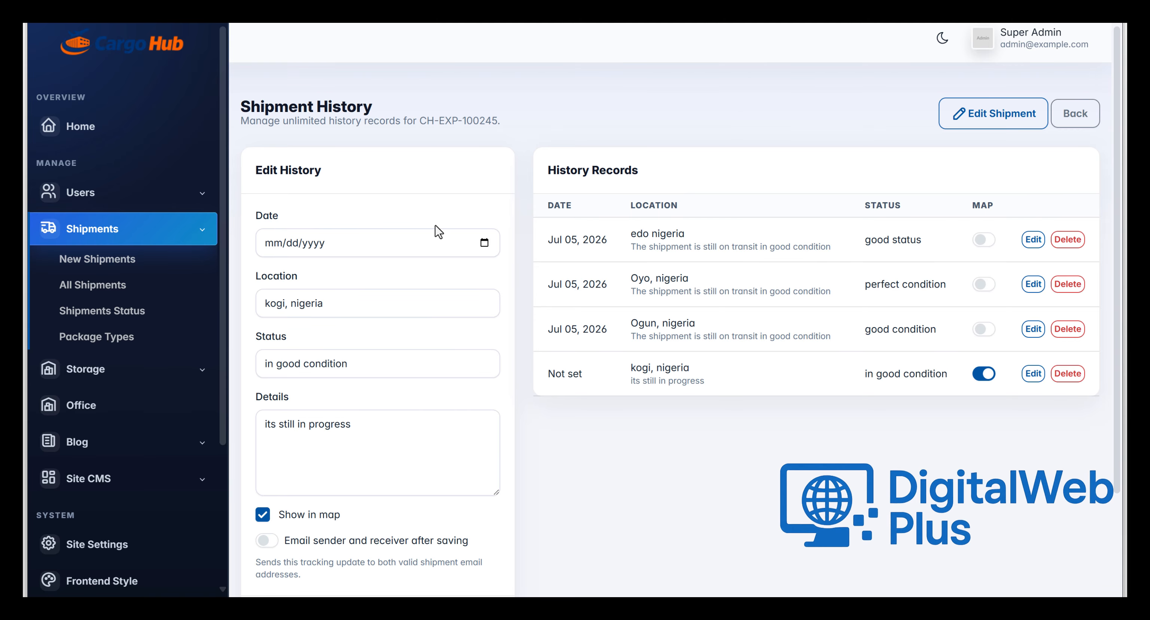
left_click(484, 244)
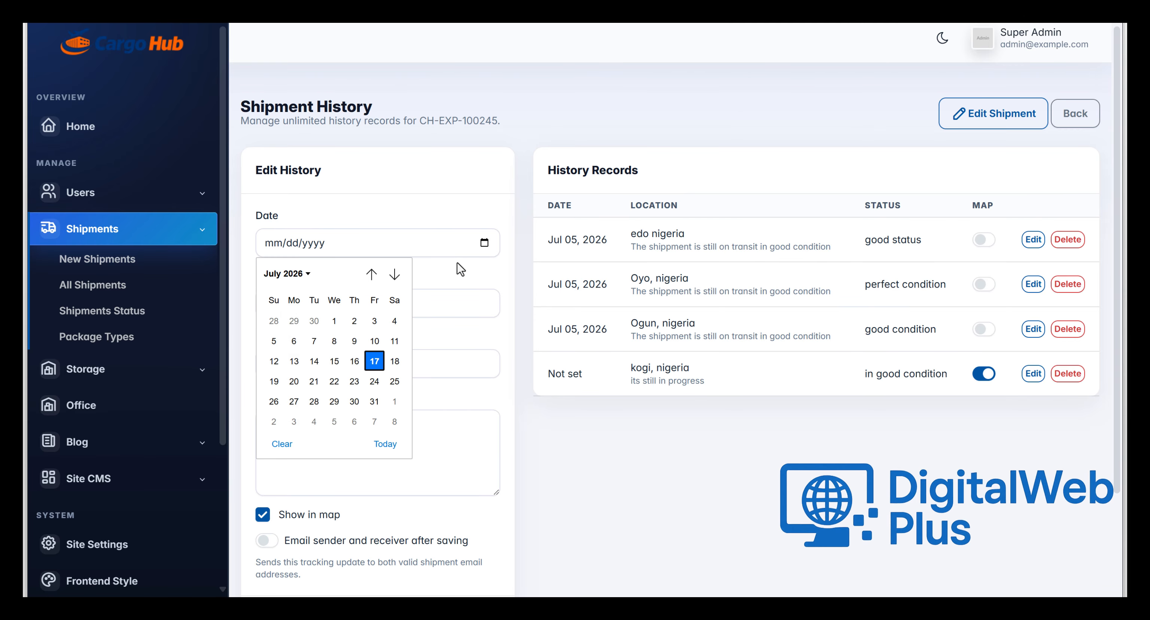
left_click(374, 361)
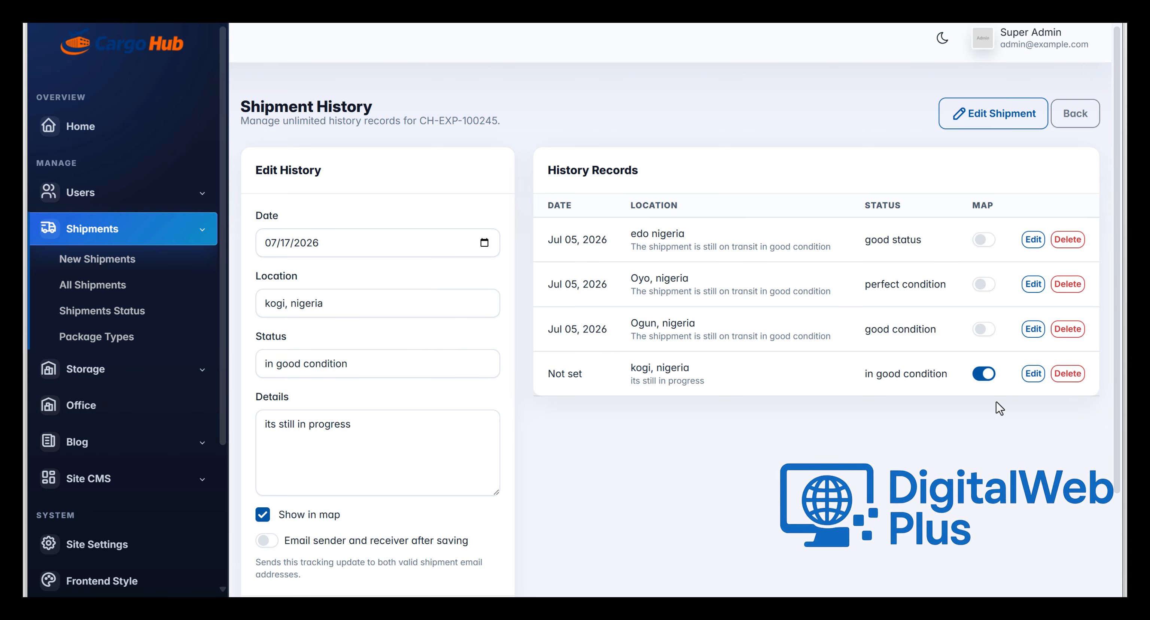
scroll(607, 492, "down", 3)
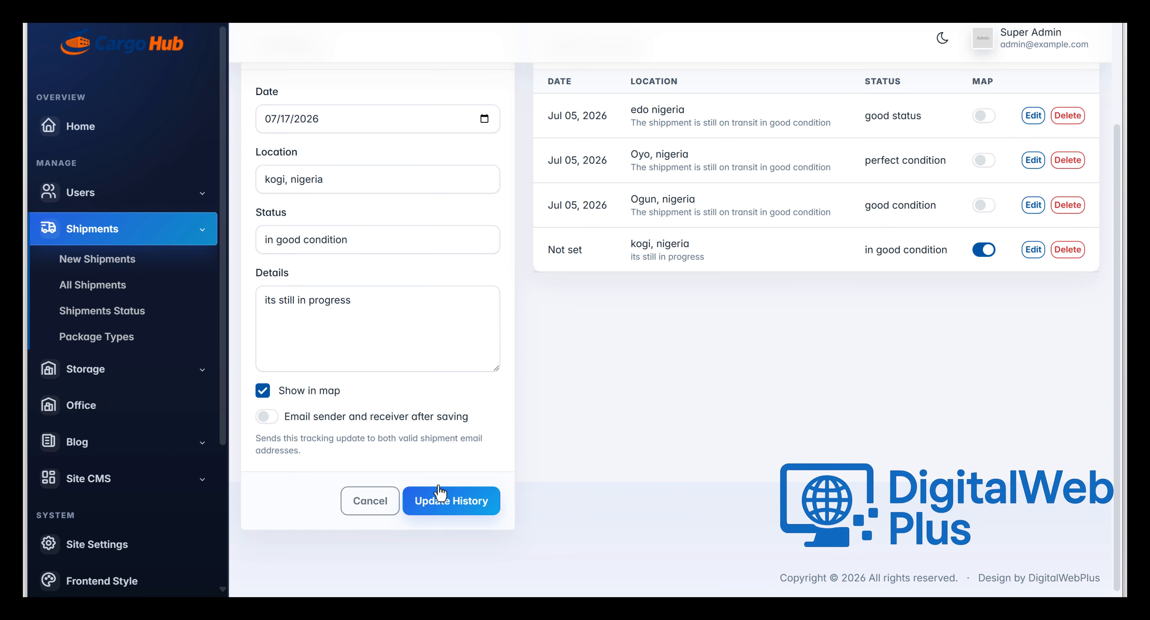
left_click(455, 506)
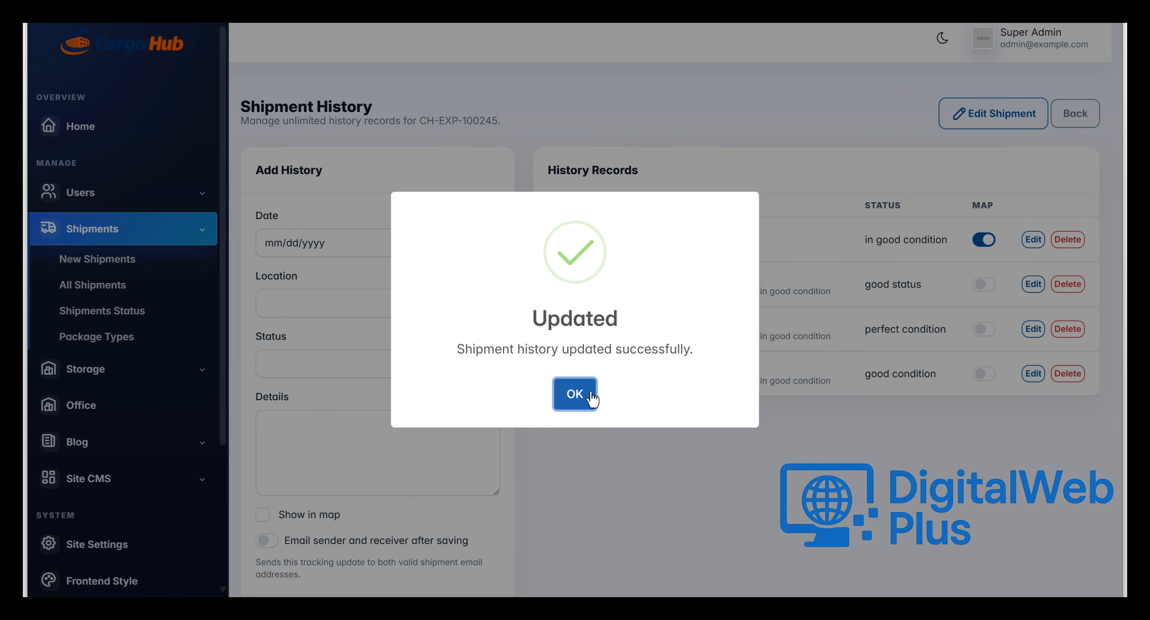
left_click(585, 396)
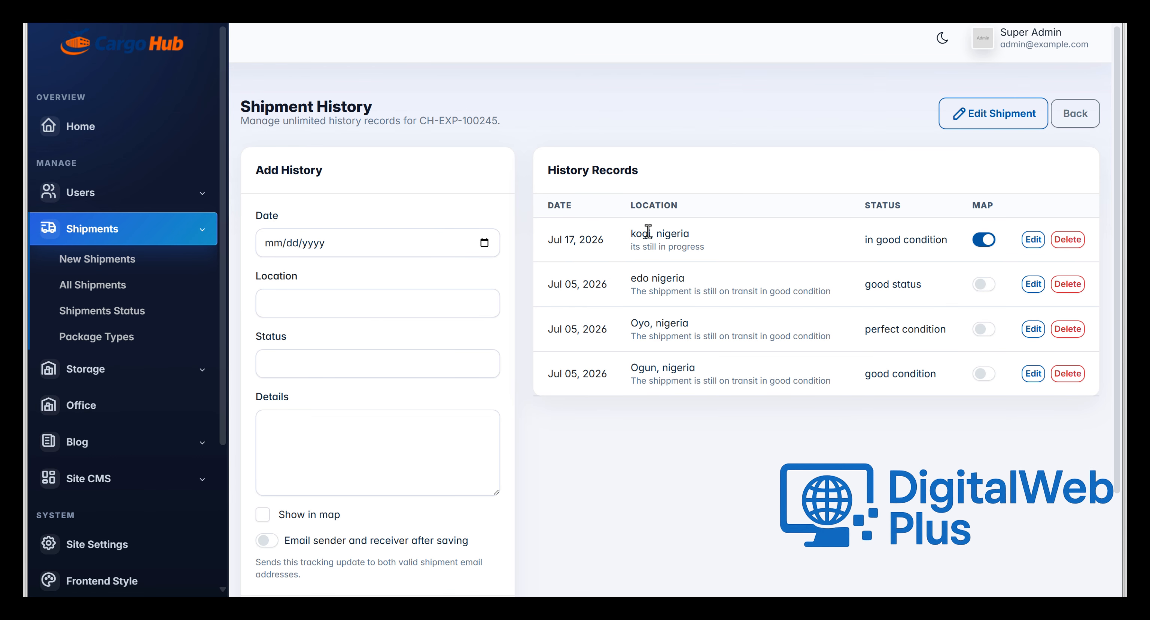
Step: Switch to the public tracking page and reload it to check the shipment's current position and movement map
key("ctrl+Tab")
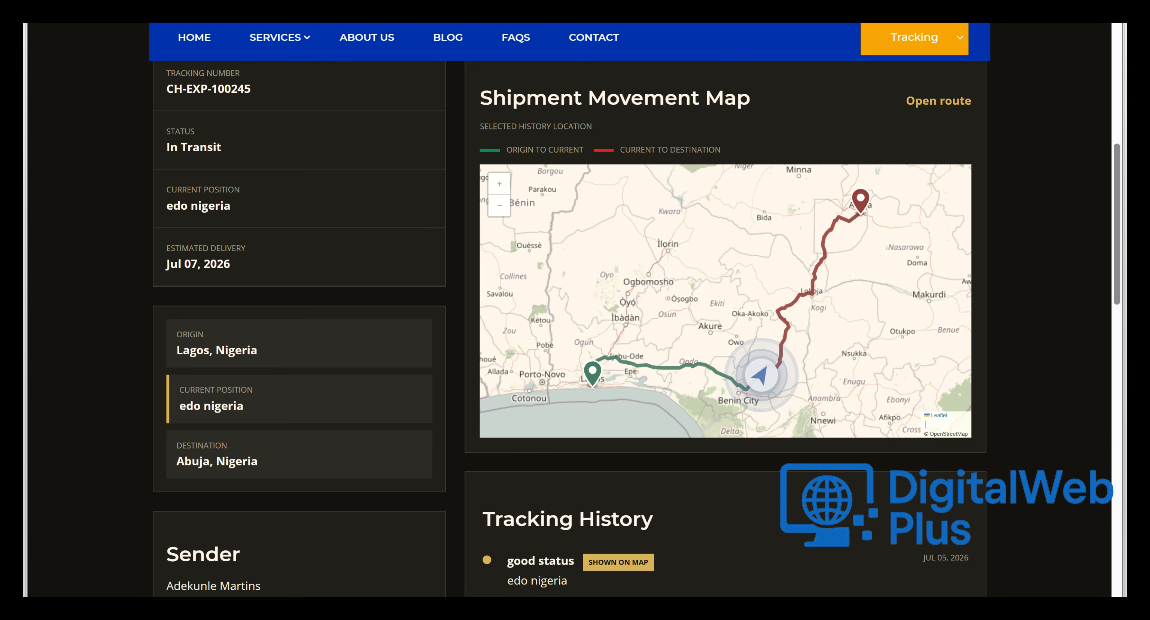
key("F5")
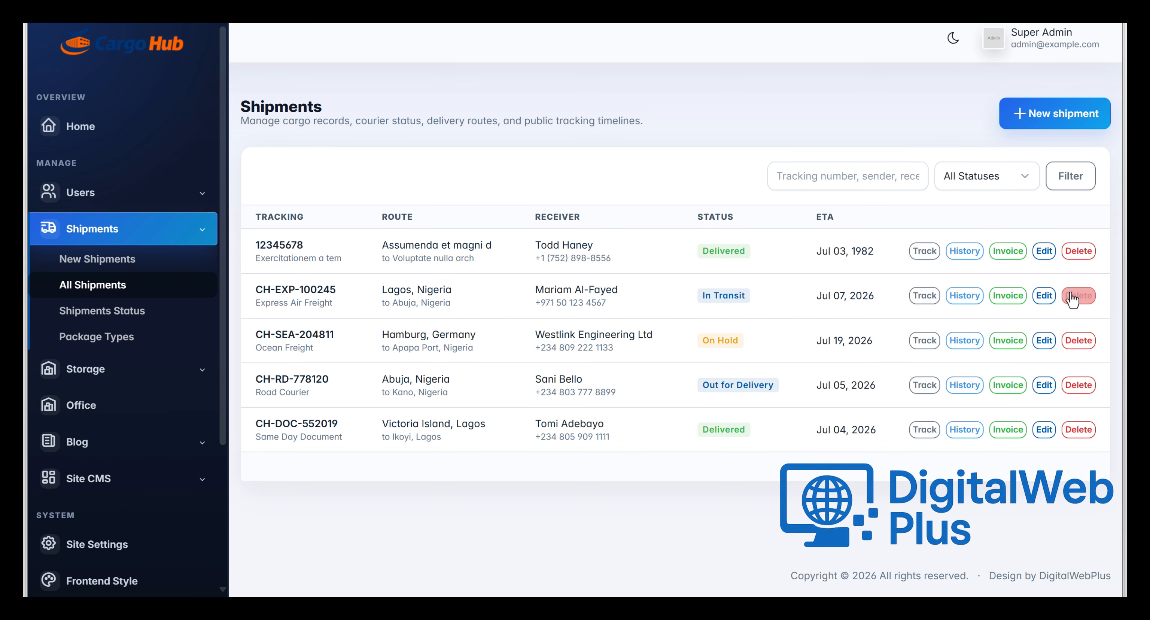
left_click(1086, 307)
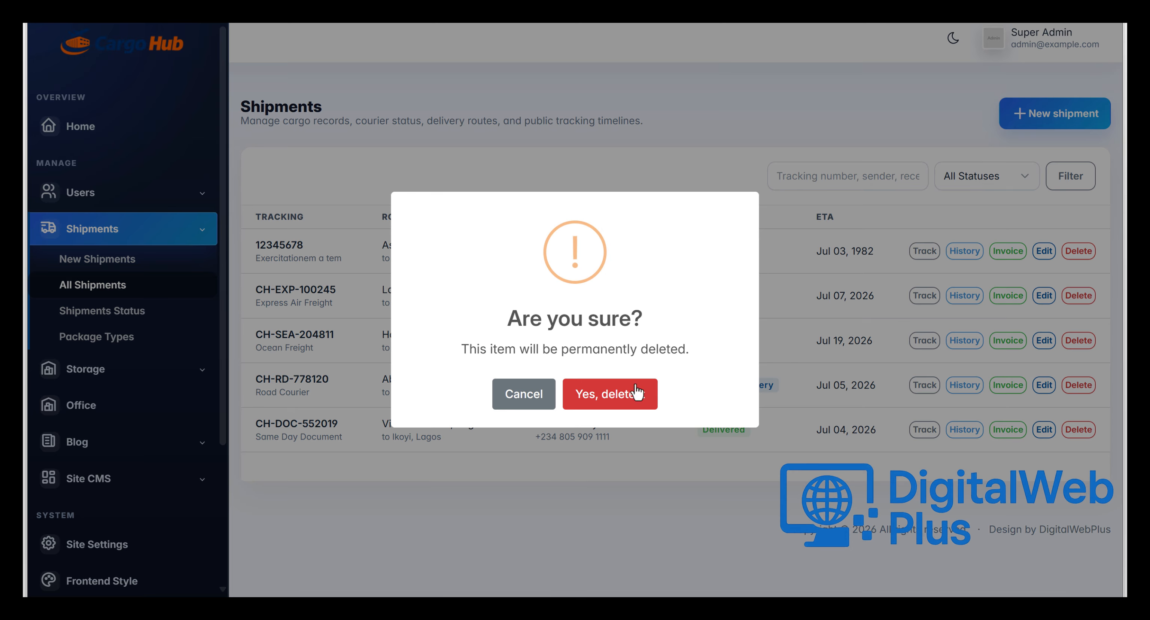
left_click(519, 391)
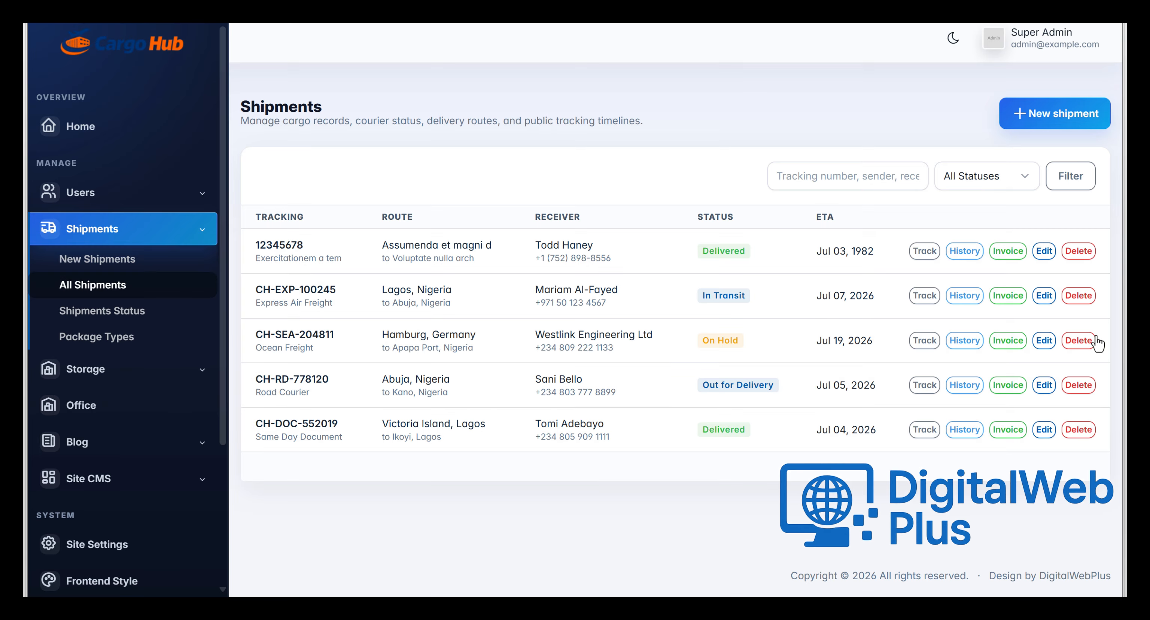
left_click(925, 296)
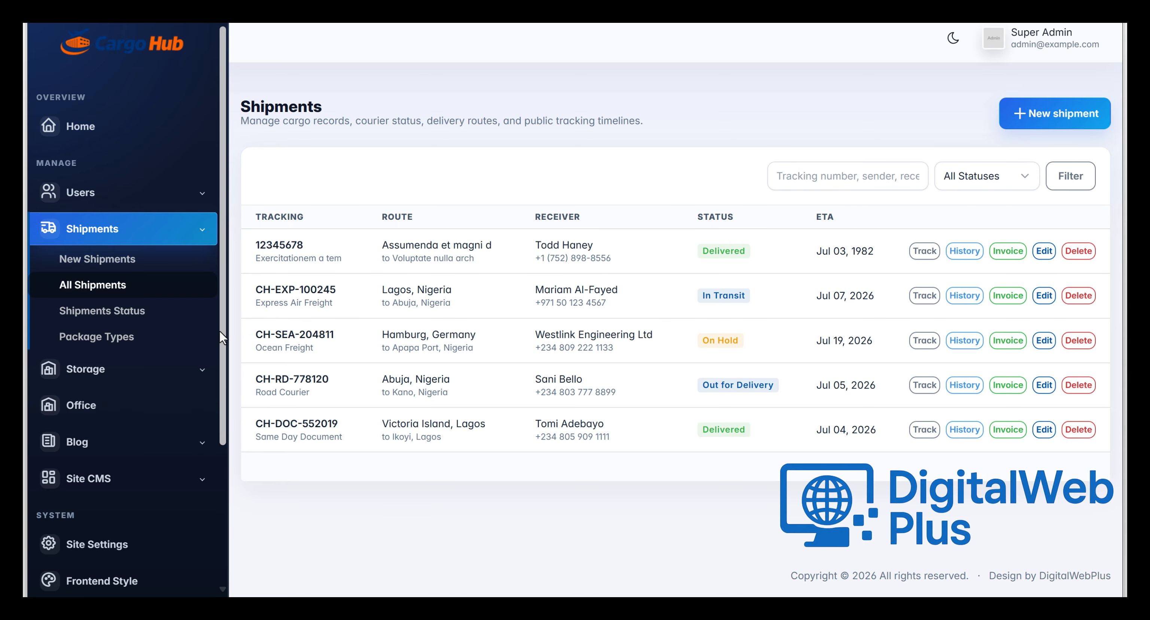
Step: Open the Track Result Style settings, look over the available layouts and activate Style 2
scroll(112, 380, "down", 4)
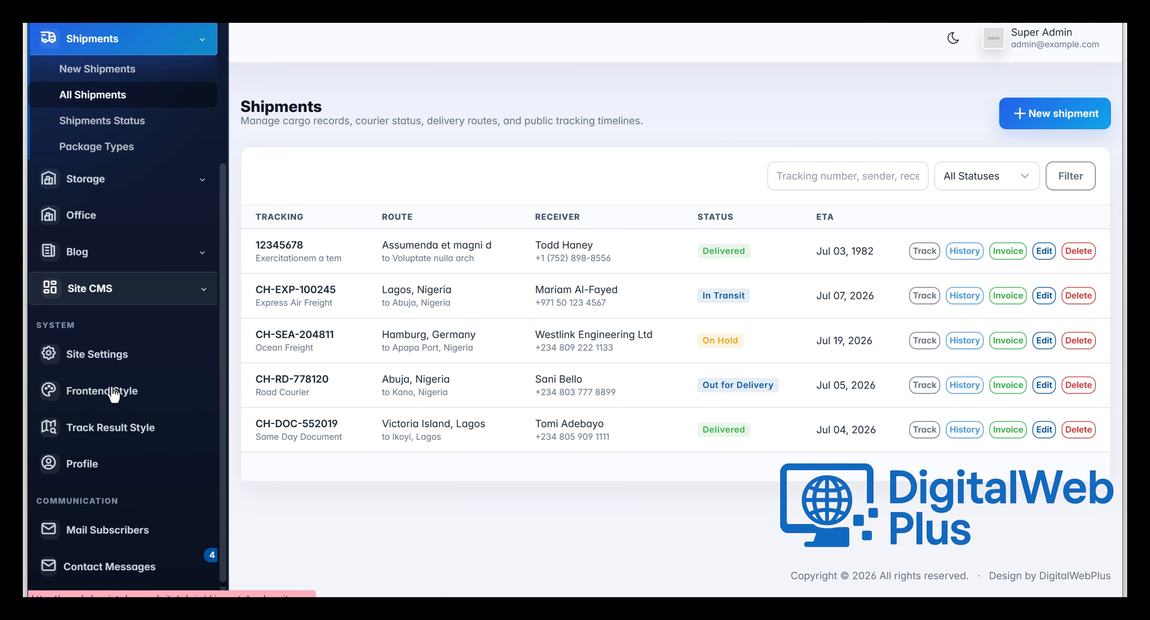
left_click(102, 432)
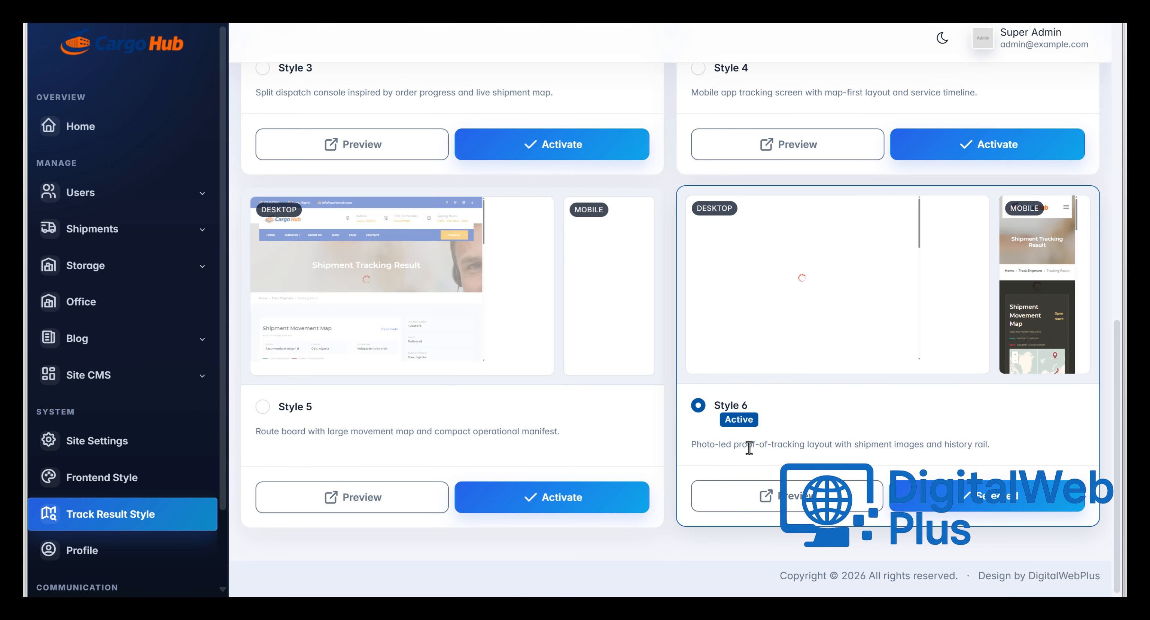
scroll(749, 448, "up", 3)
scroll(750, 447, "up", 5)
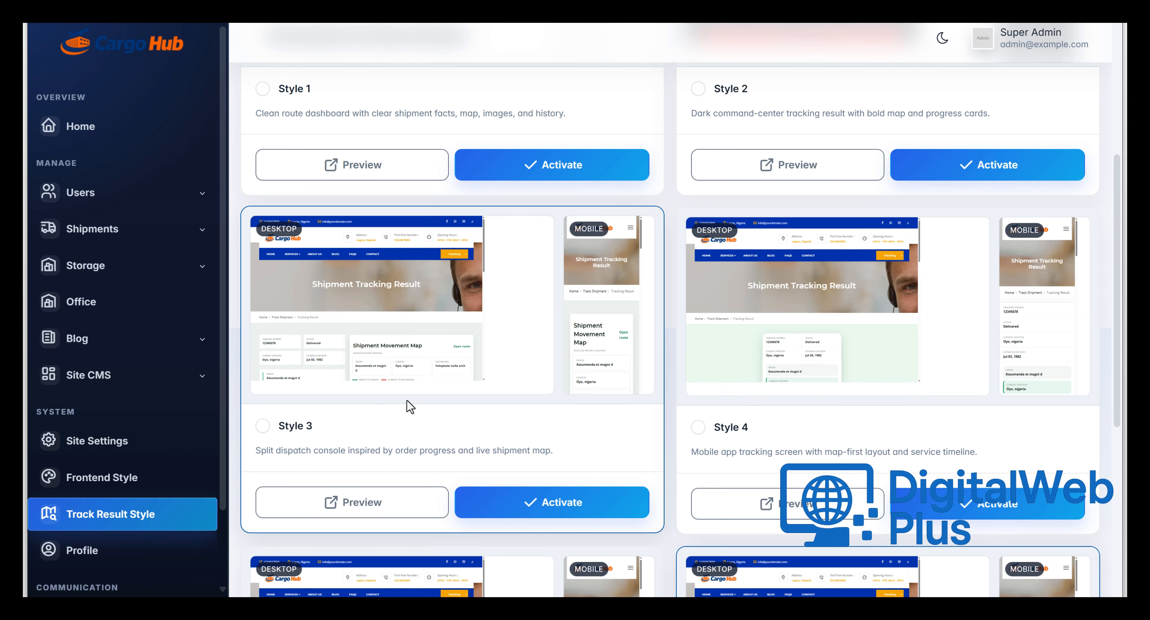
scroll(406, 400, "up", 6)
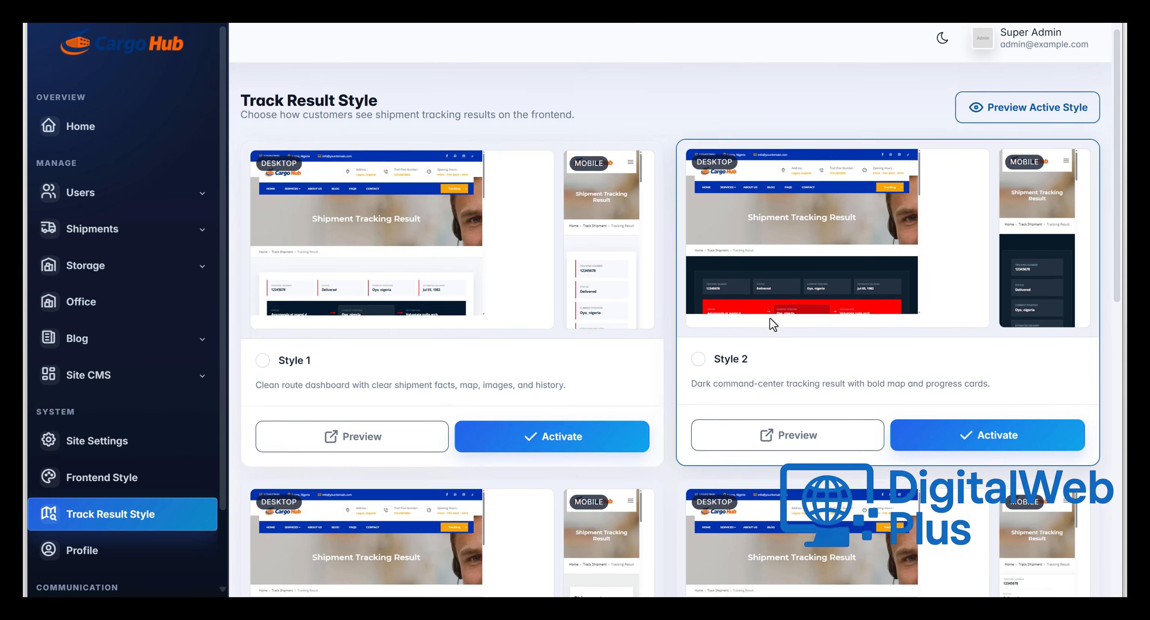
scroll(770, 318, "down", 3)
left_click(945, 304)
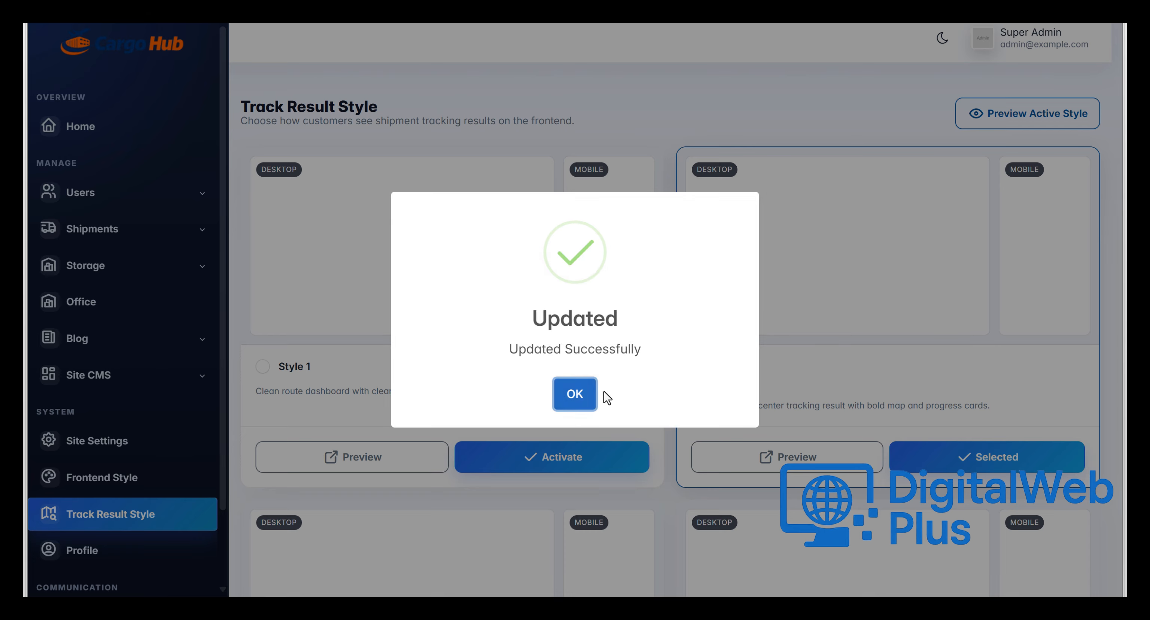
left_click(585, 395)
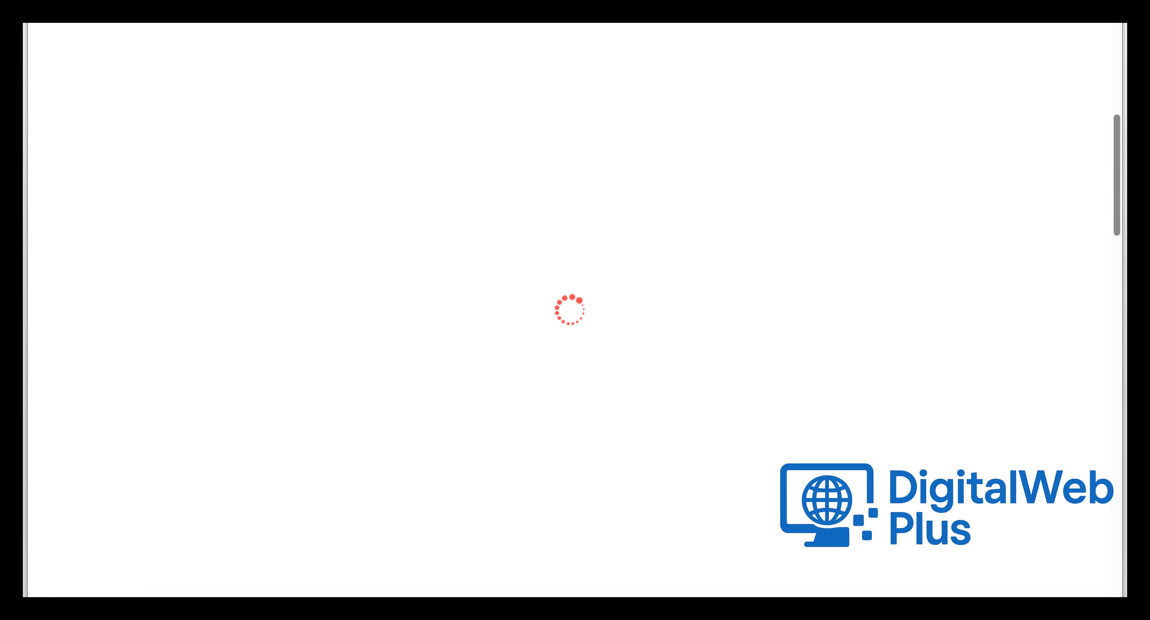
Step: Examine the public tracking result in Style 2, covering the shipment details, tracking history and Shipment Movement Map
scroll(792, 297, "up", 9)
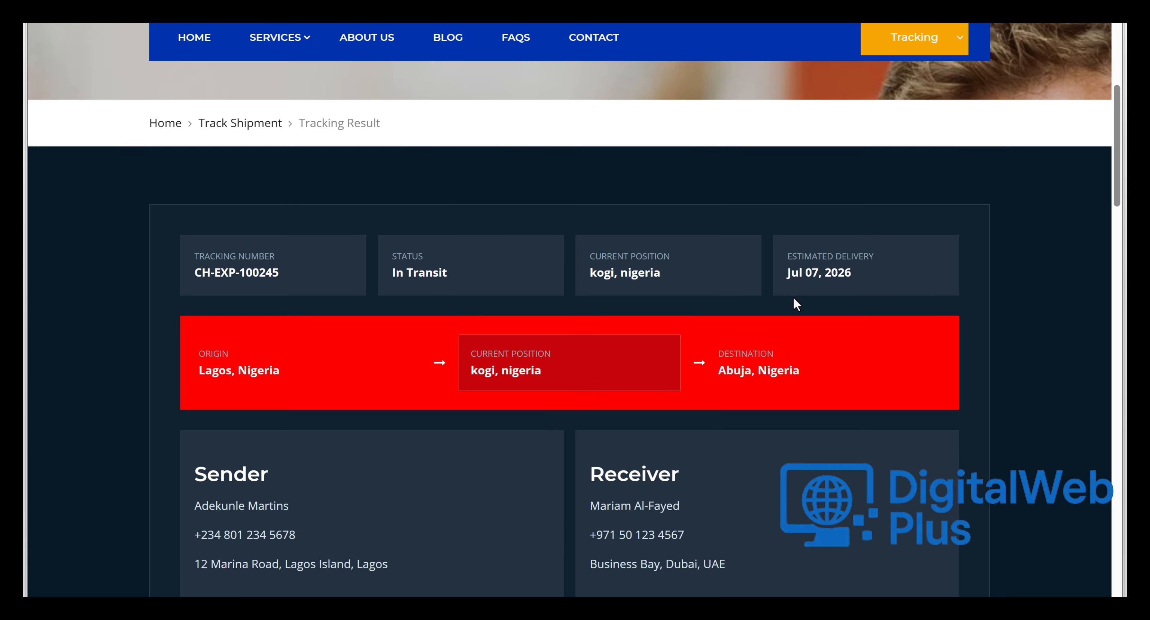
scroll(793, 297, "down", 6)
scroll(792, 298, "down", 18)
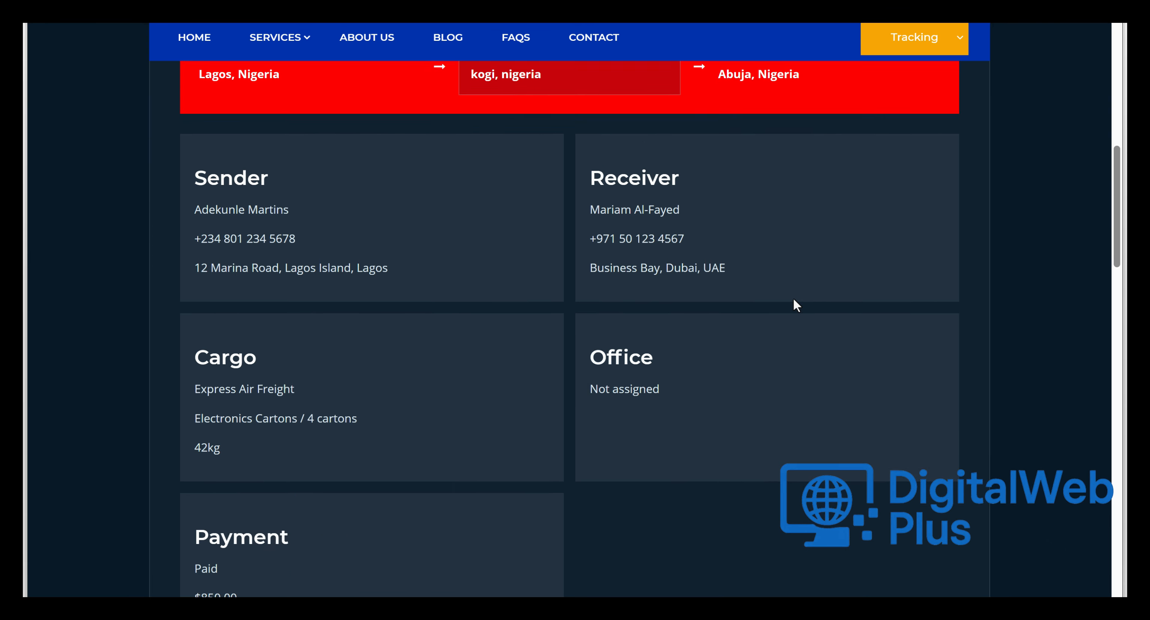
scroll(793, 304, "down", 8)
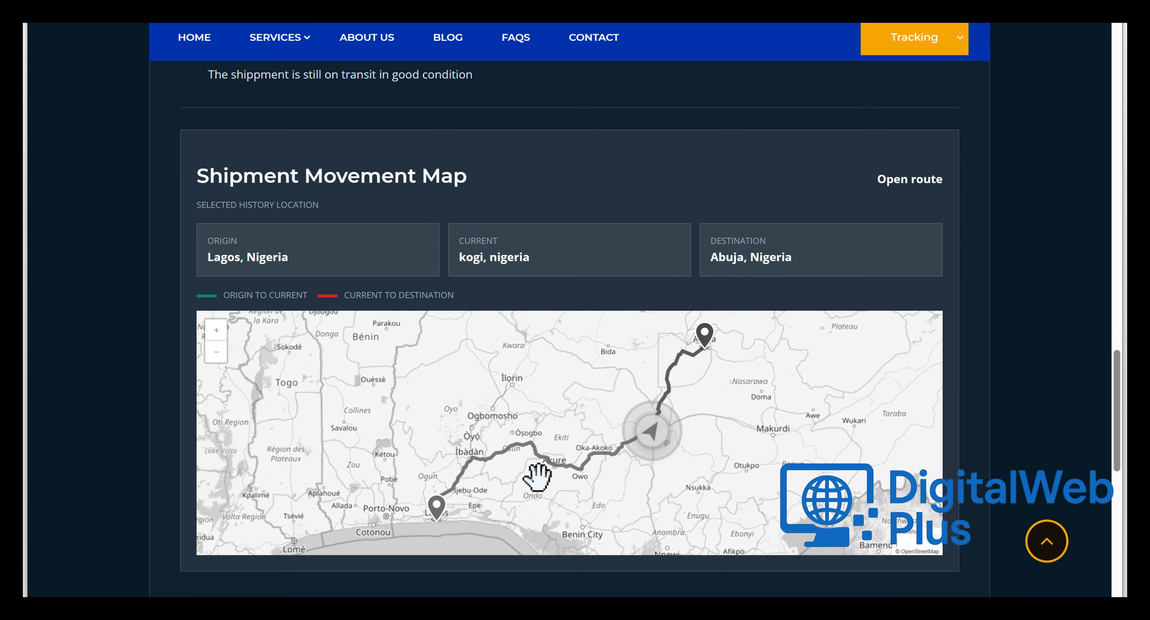
scroll(663, 446, "up", 6)
scroll(664, 446, "up", 15)
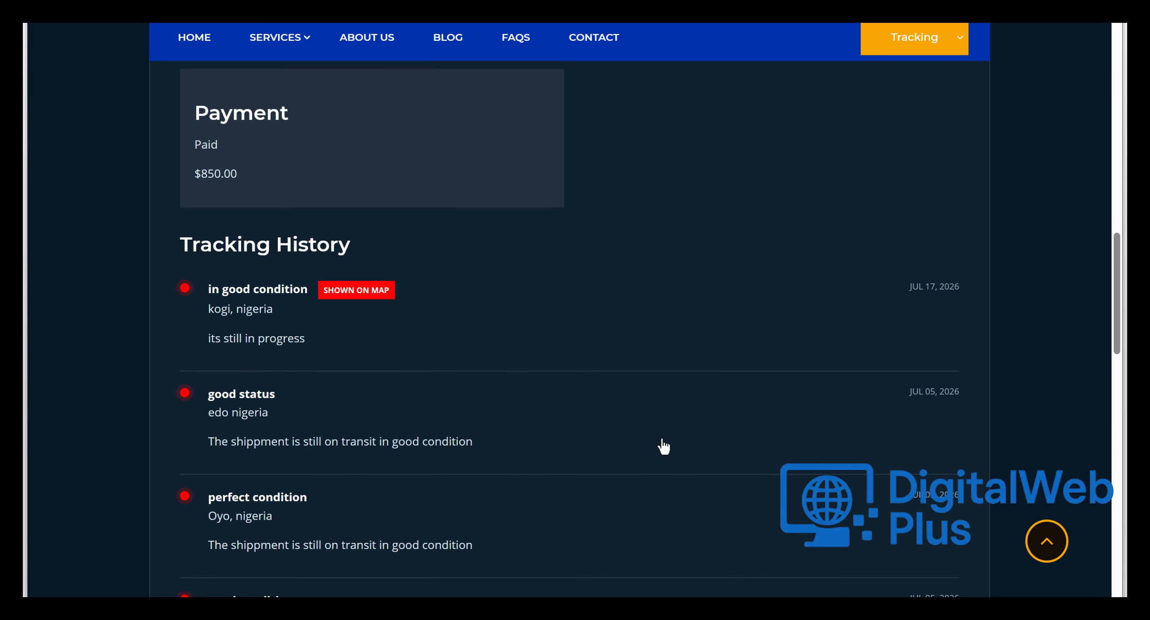
scroll(663, 447, "down", 3)
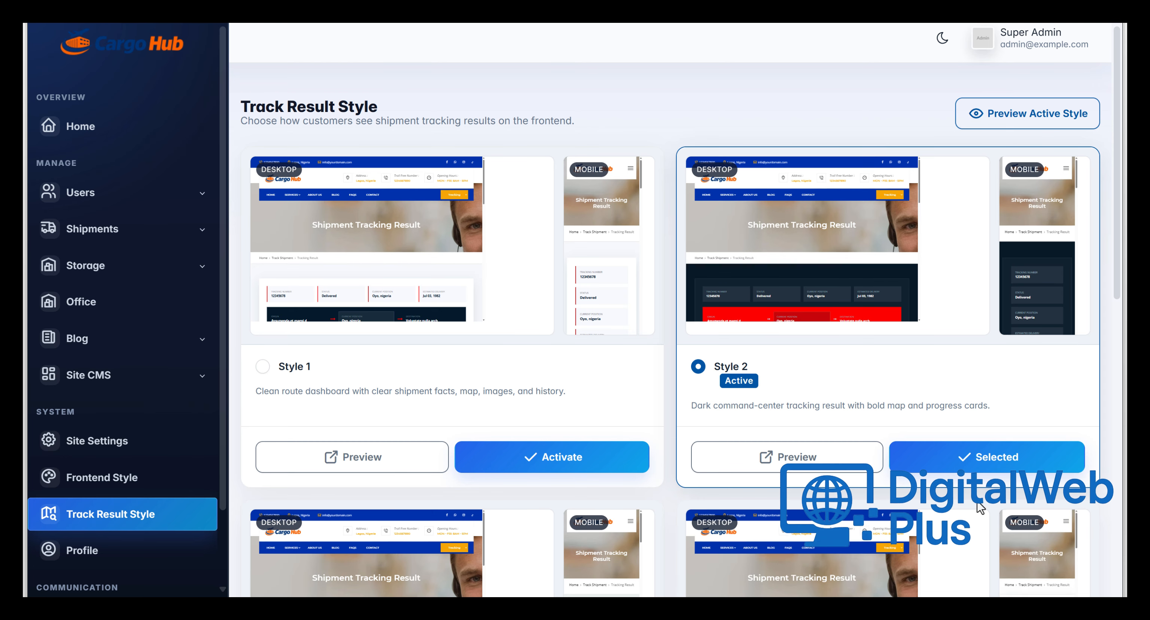
Step: In the CargoHub admin, activate a track result style further down the page in place of Style 2
scroll(985, 524, "down", 10)
left_click(972, 509)
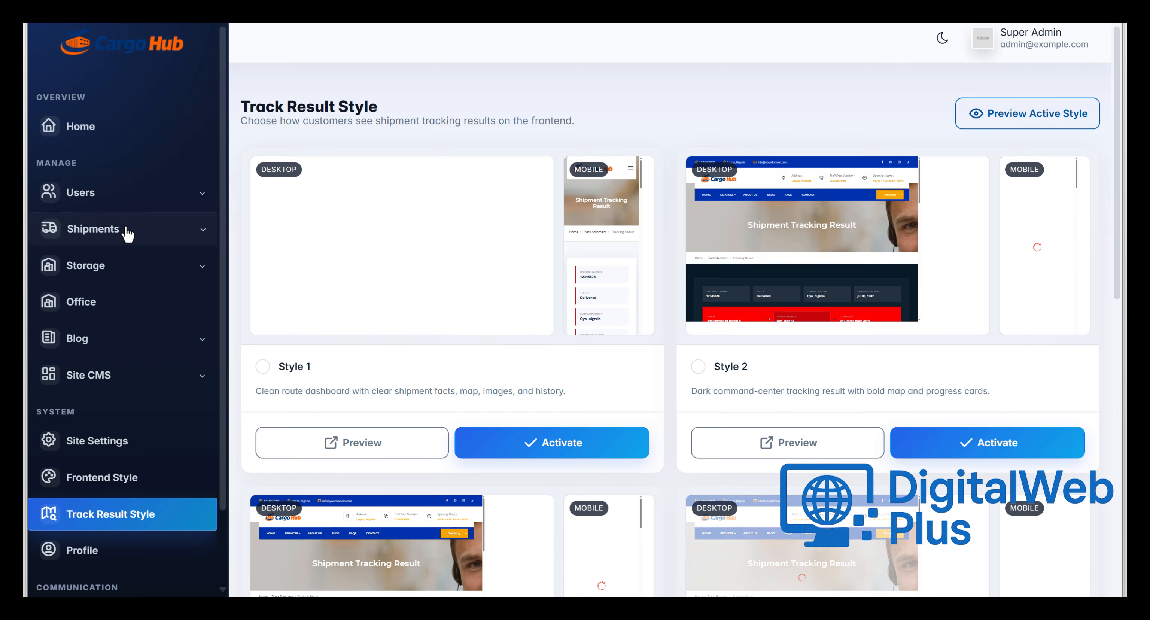
Step: Open the All Storage list and look over the storage records, their statuses and the actions available for each
left_click(95, 267)
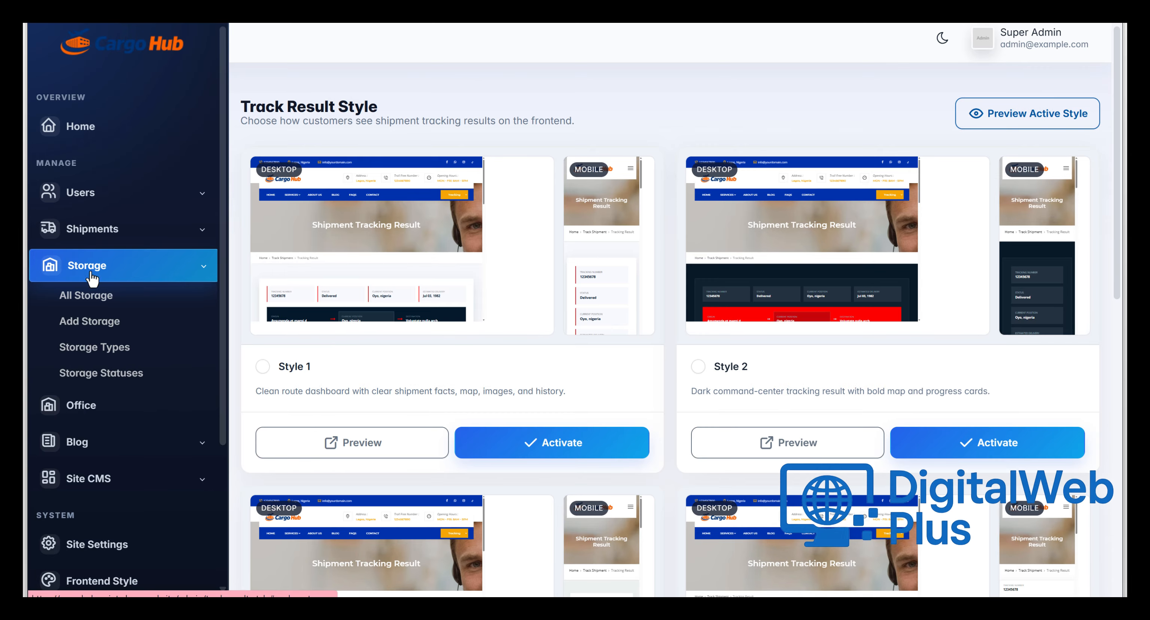
left_click(91, 301)
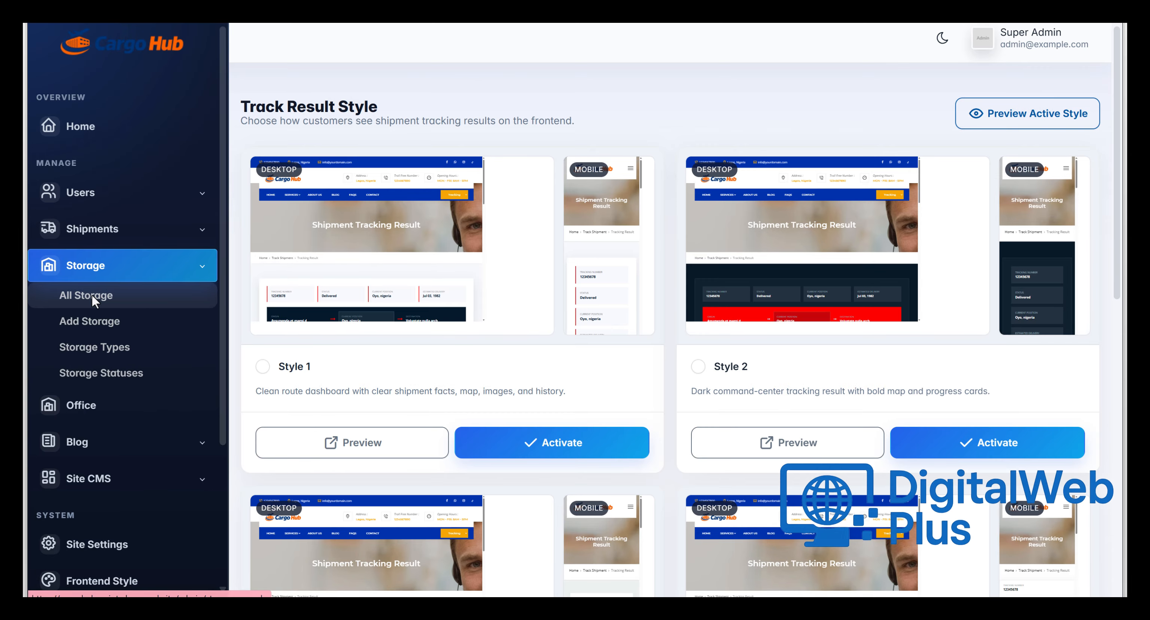
scroll(643, 284, "down", 3)
scroll(662, 288, "up", 3)
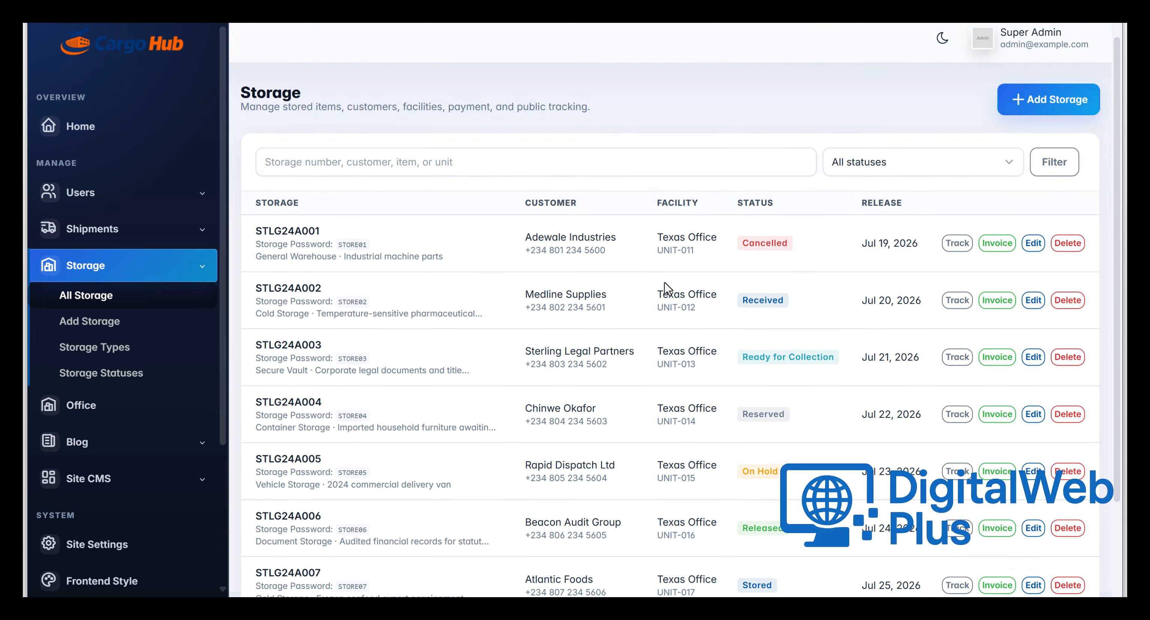
scroll(667, 290, "down", 3)
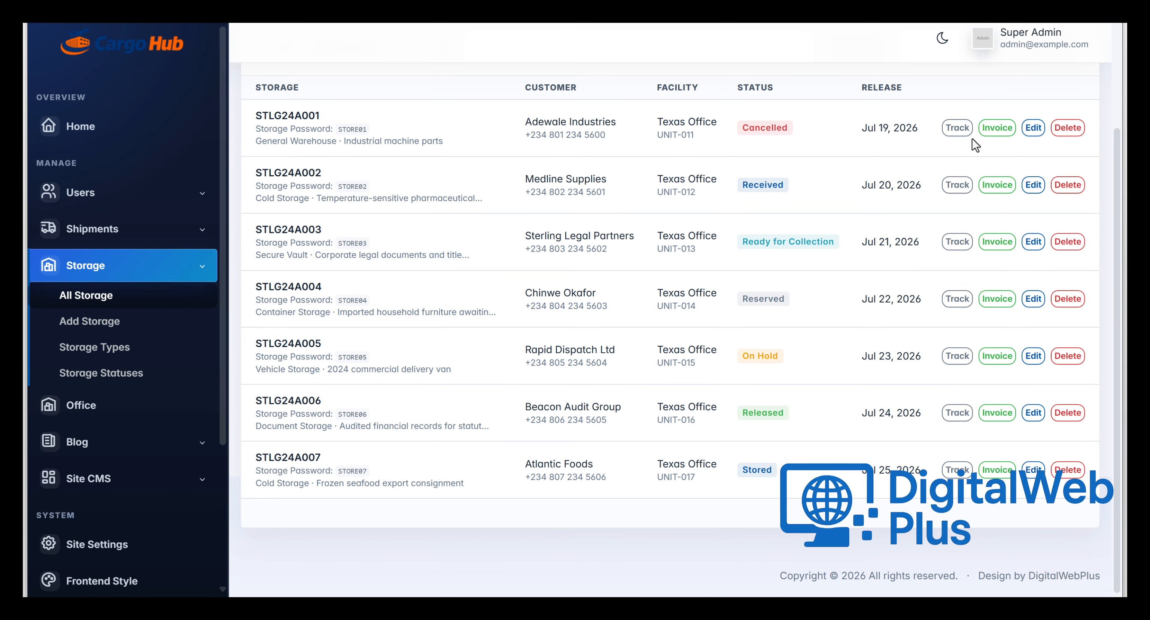
scroll(1011, 187, "up", 2)
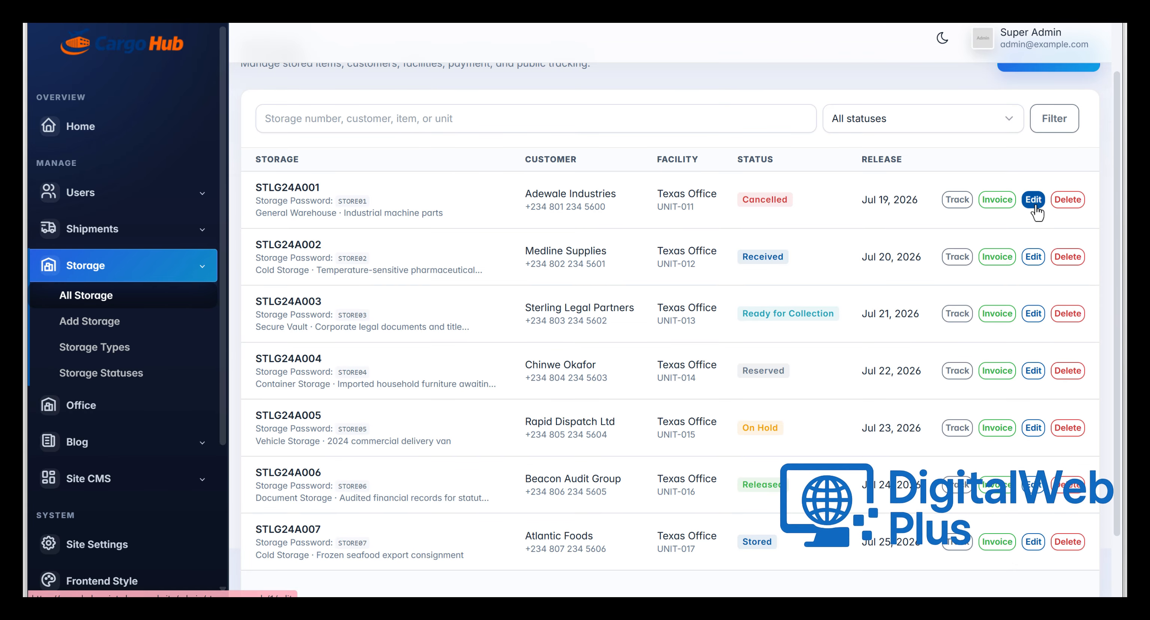
Step: Open the first storage record, the General Warehouse one, for editing and set its status to Stored
left_click(1034, 200)
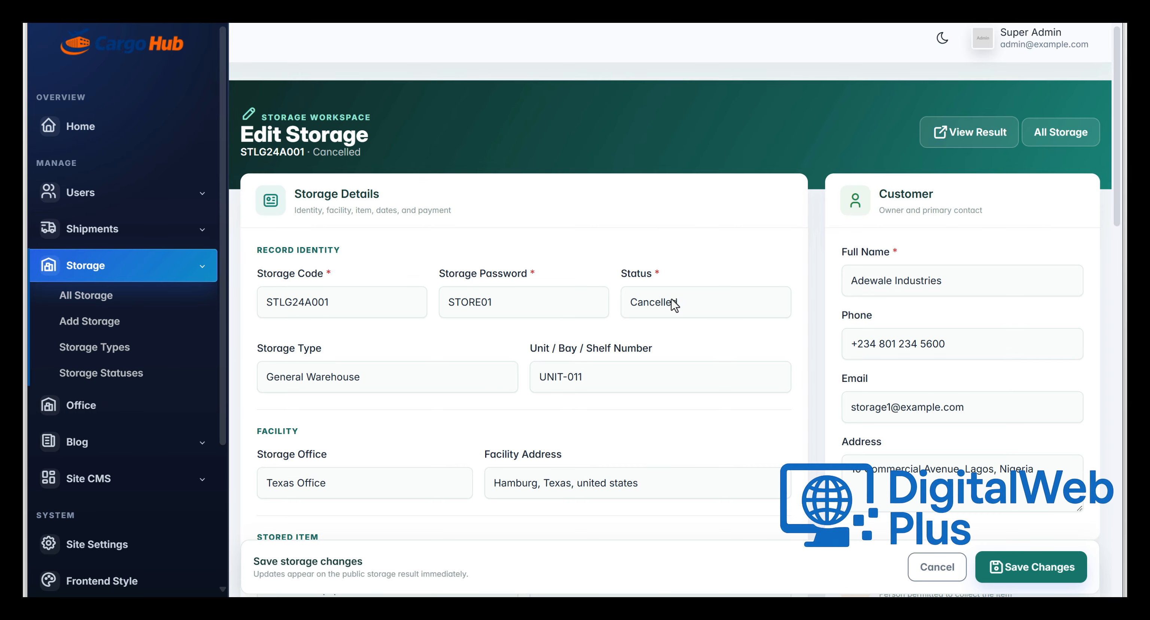
scroll(476, 259, "down", 2)
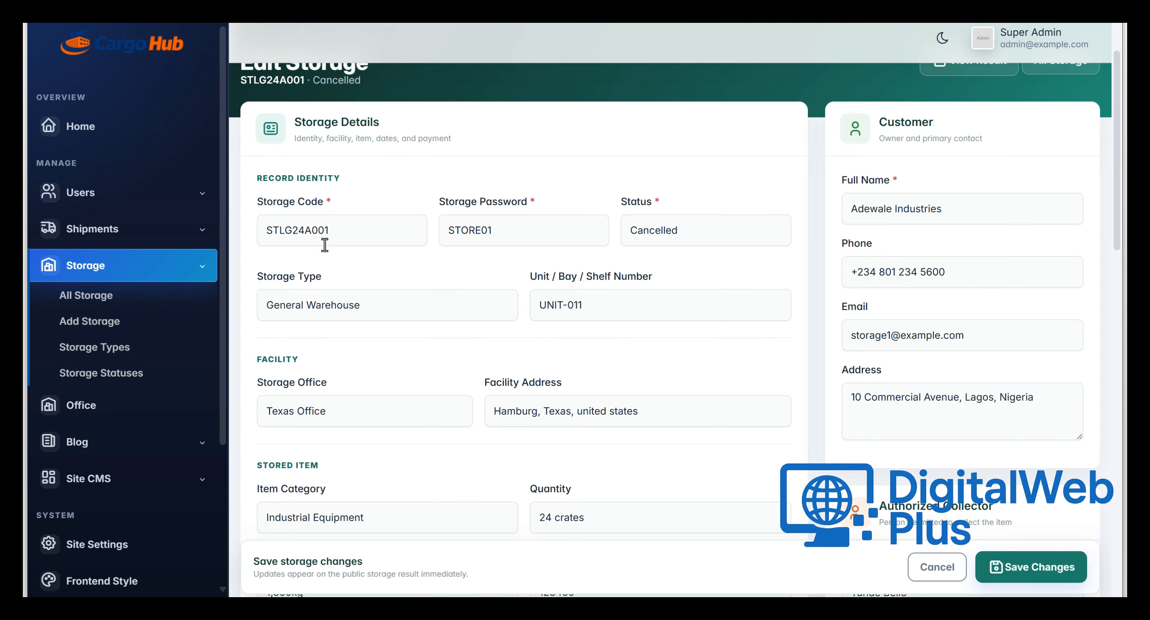
left_click(335, 236)
left_click(491, 231)
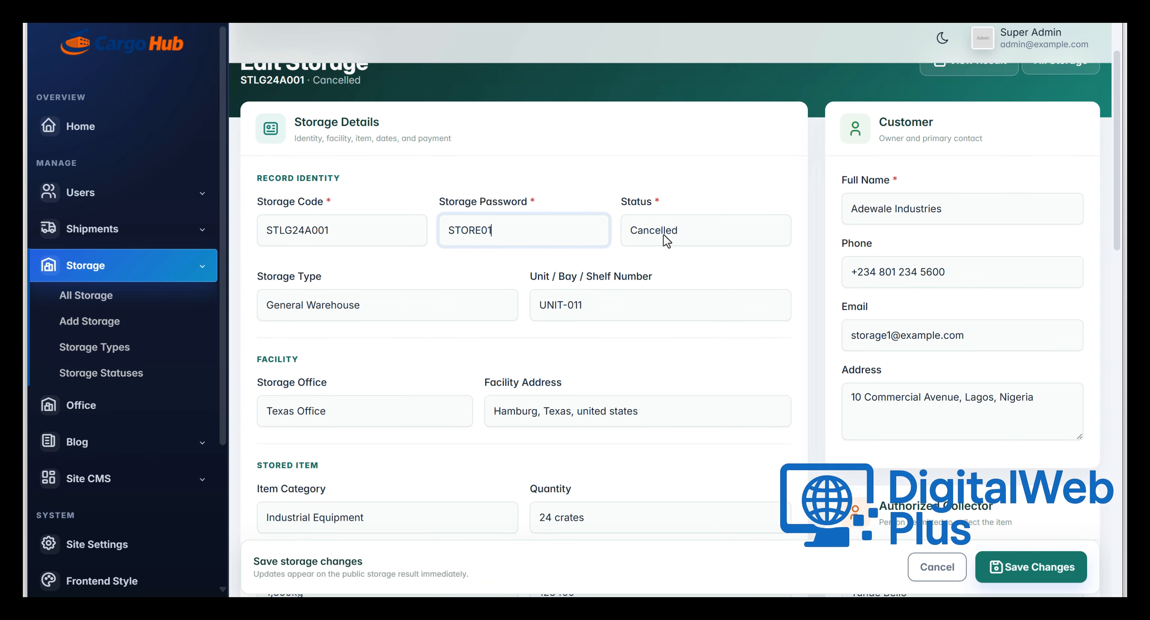
left_click(672, 231)
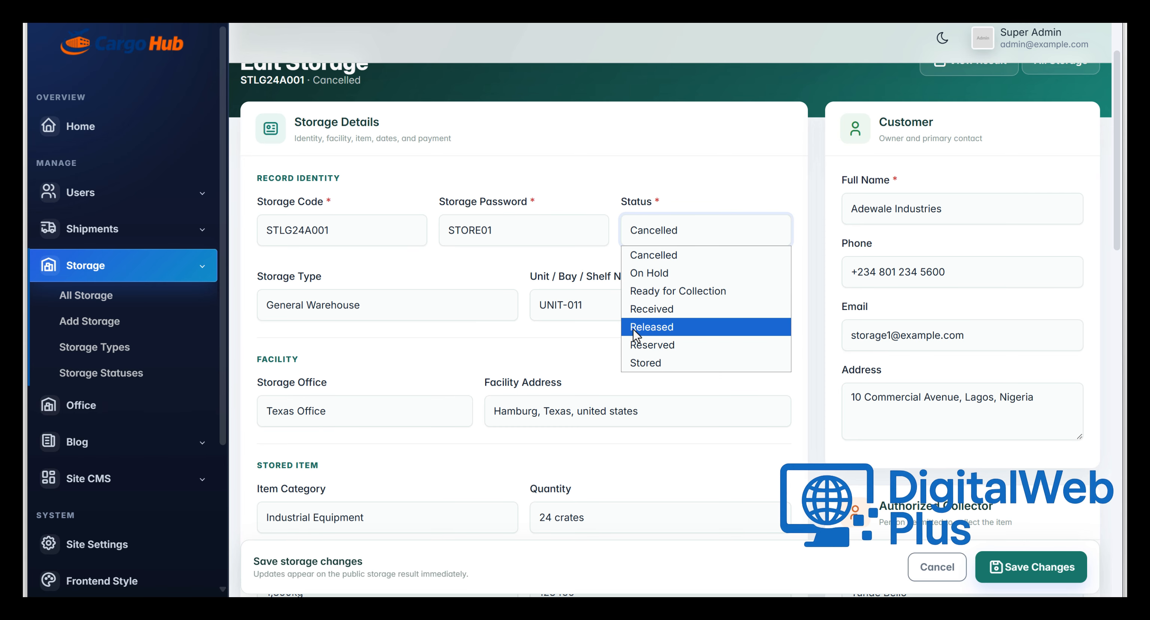
left_click(658, 364)
Step: Review the record's facility, stored item, schedule, billing and image sections and save the storage changes
scroll(653, 365, "down", 3)
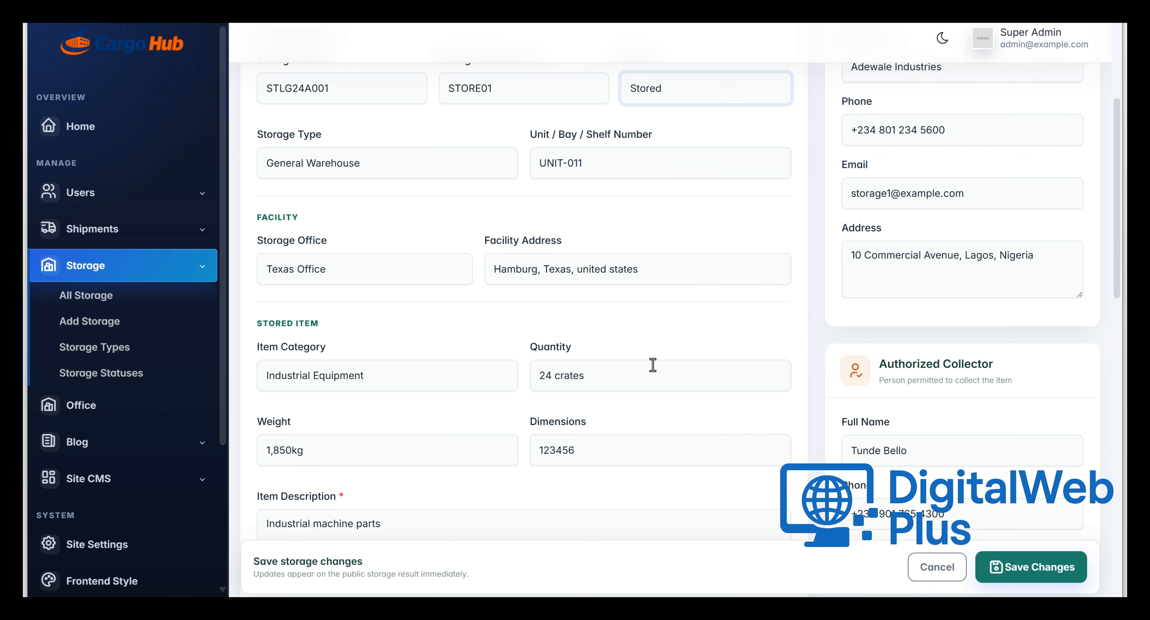
left_click(286, 275)
left_click(281, 308)
scroll(606, 321, "down", 3)
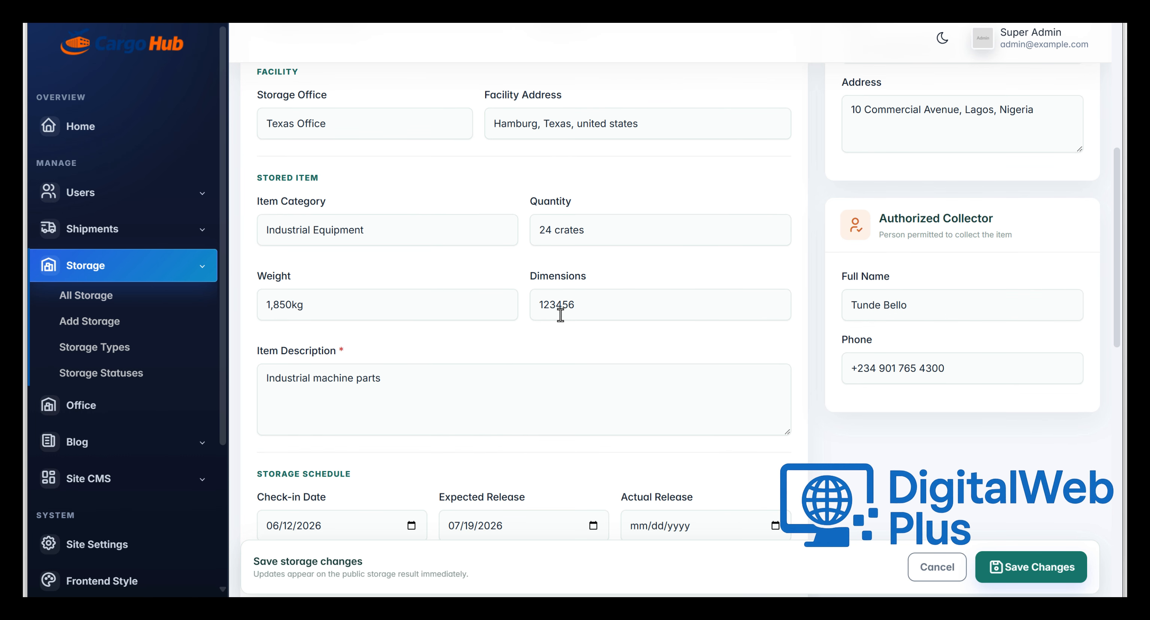
scroll(560, 311, "down", 5)
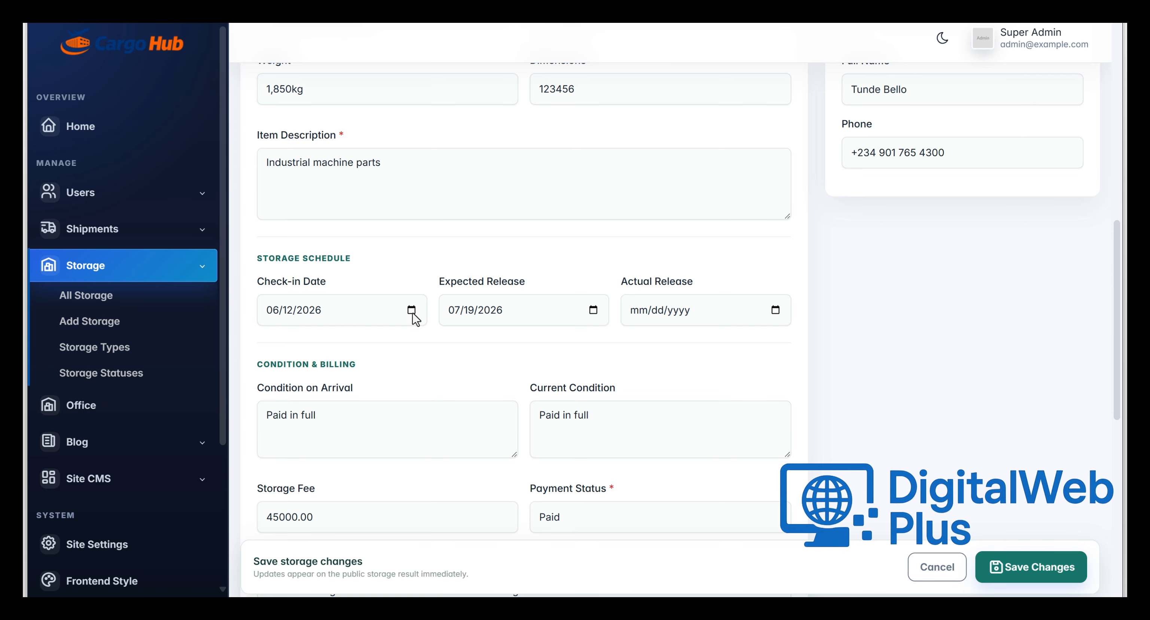
scroll(412, 317, "down", 2)
scroll(420, 320, "down", 5)
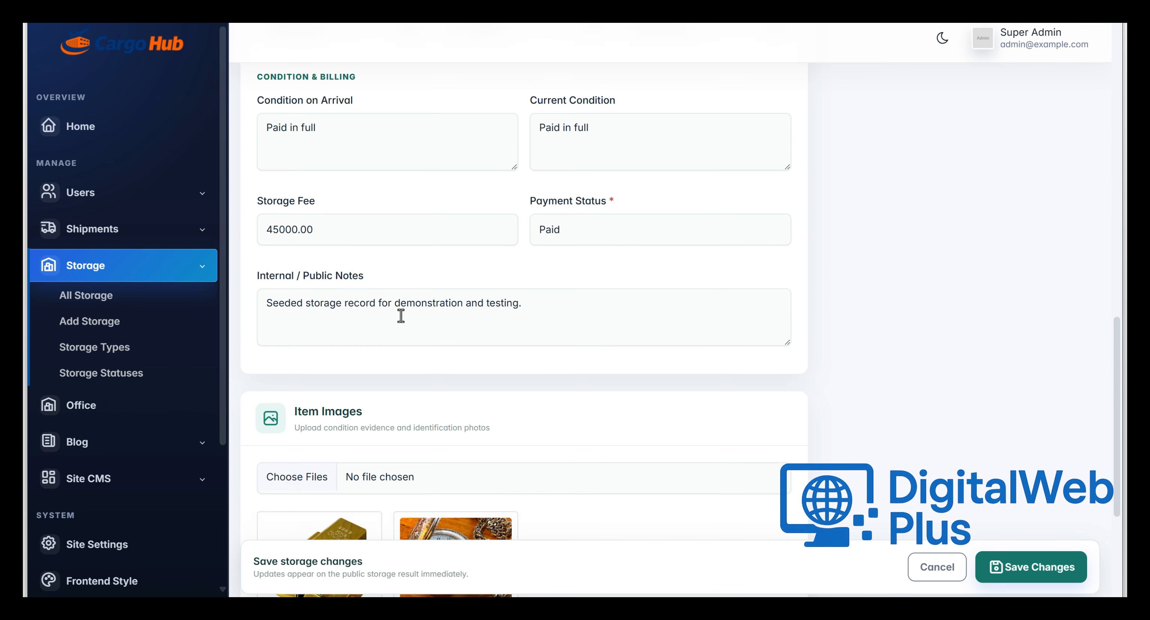
left_click(332, 235)
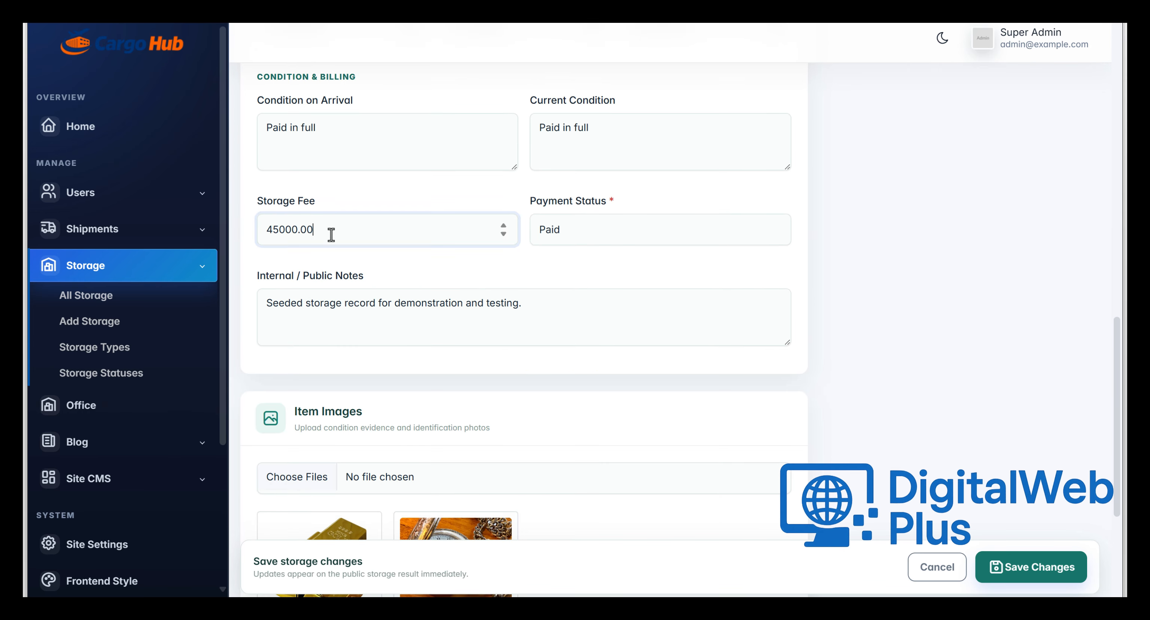
scroll(548, 282, "down", 5)
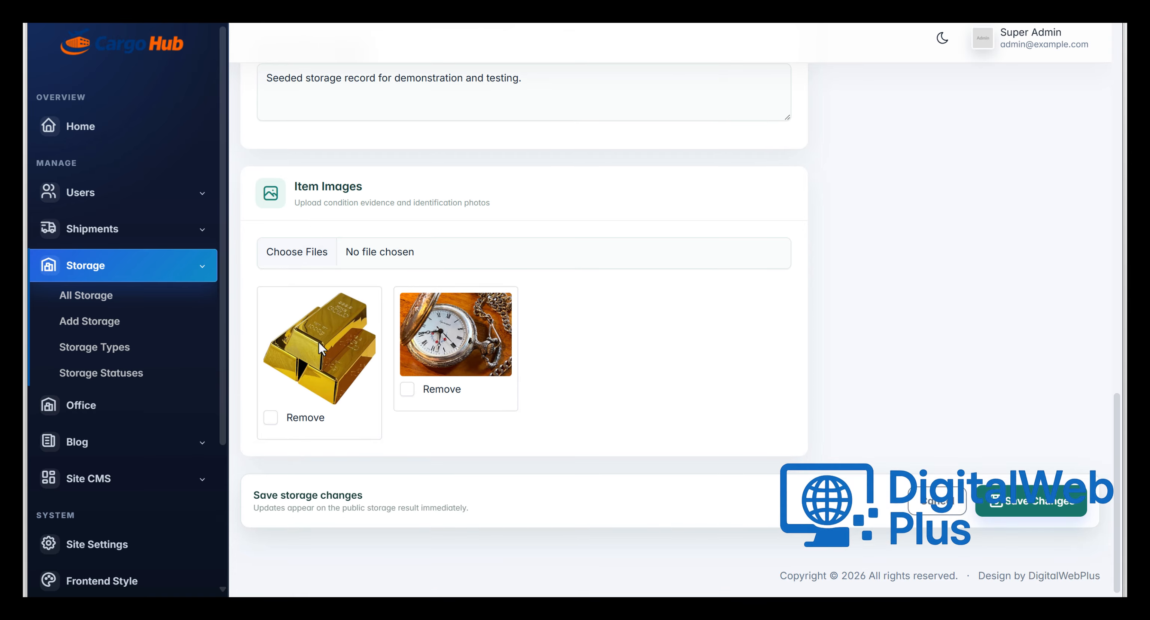
left_click(1042, 511)
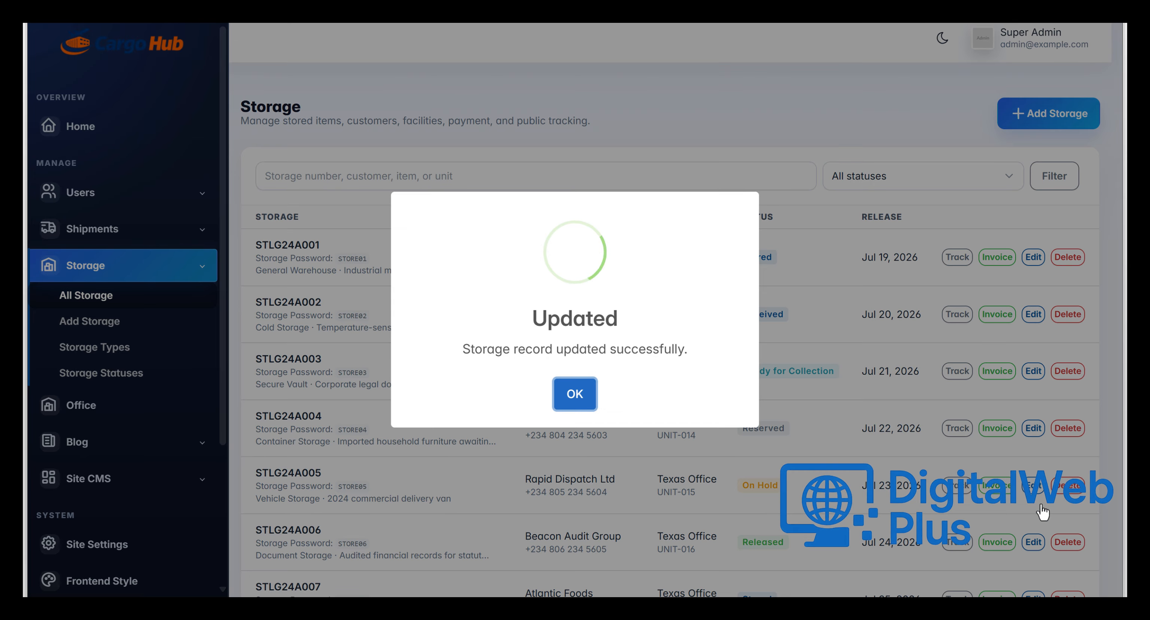
left_click(575, 394)
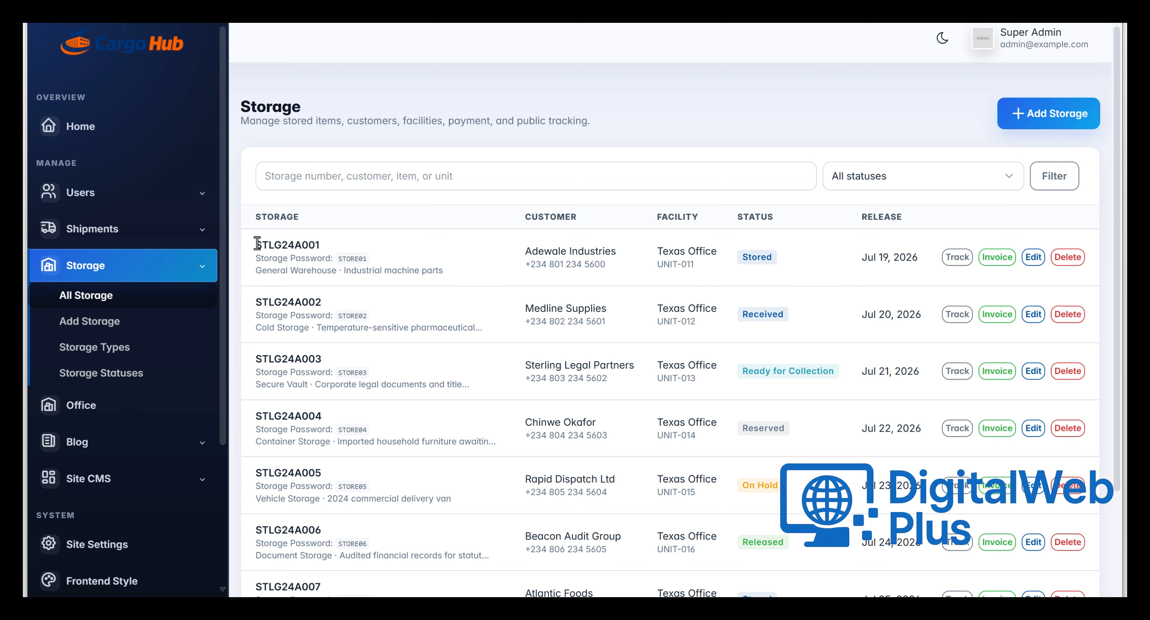
Step: Copy the storage code of the first record in the storage list
left_click_drag(257, 244, 309, 245)
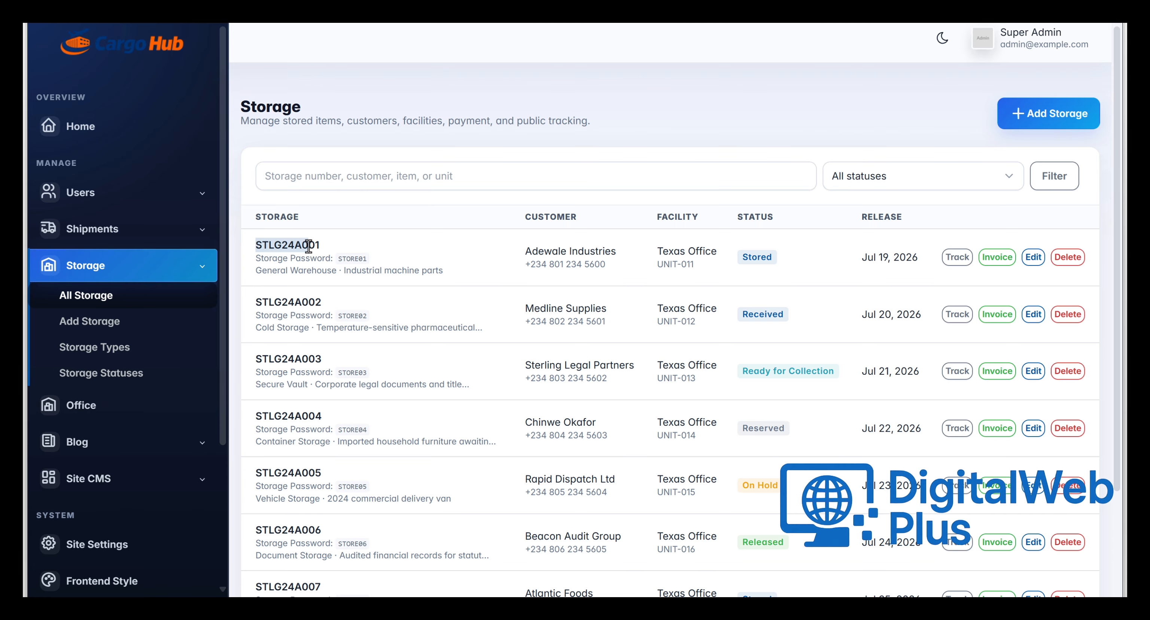
double_click(289, 245)
right_click(291, 245)
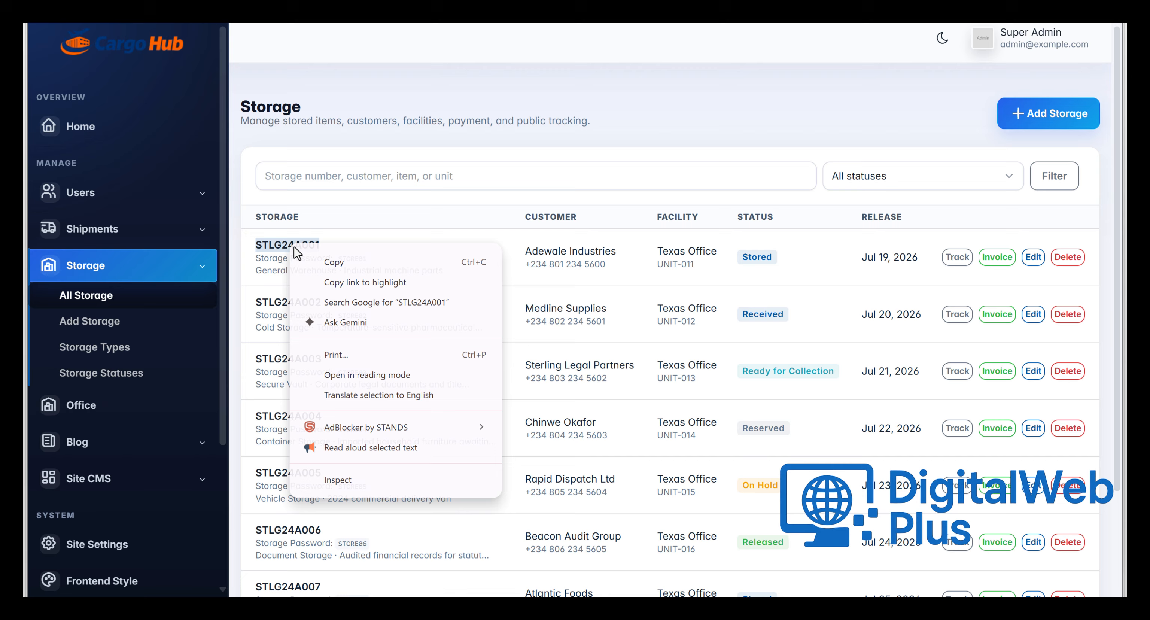
left_click(333, 263)
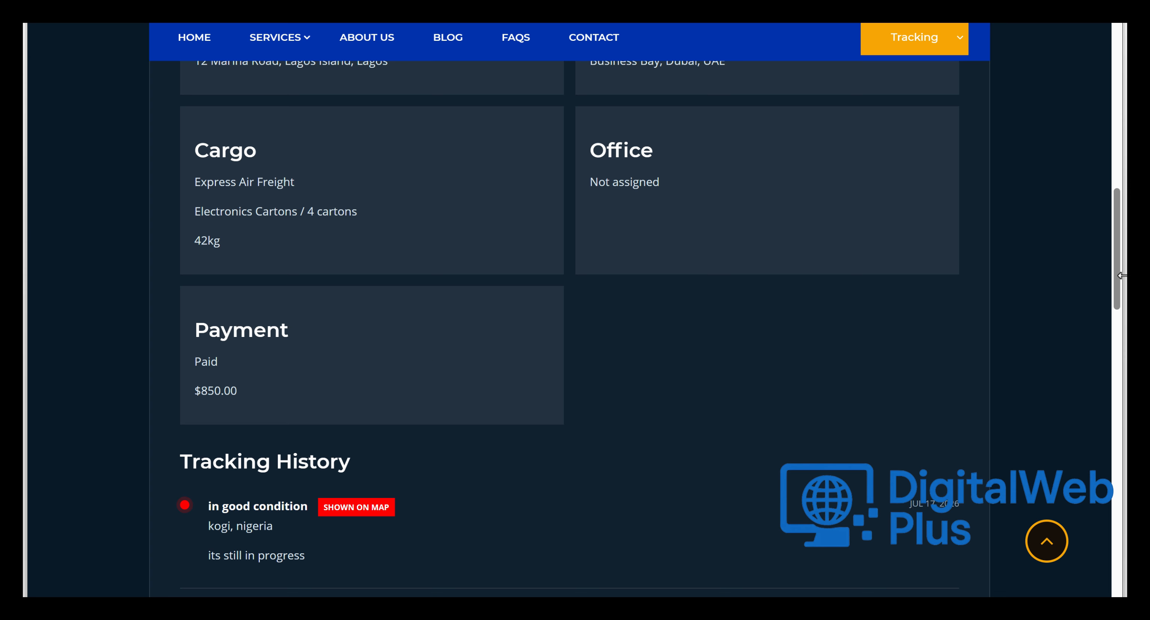
Step: Switch to the public site, open the Track Storage page and paste the copied storage code as the storage access code
scroll(1002, 169, "up", 8)
mouse_move(955, 40)
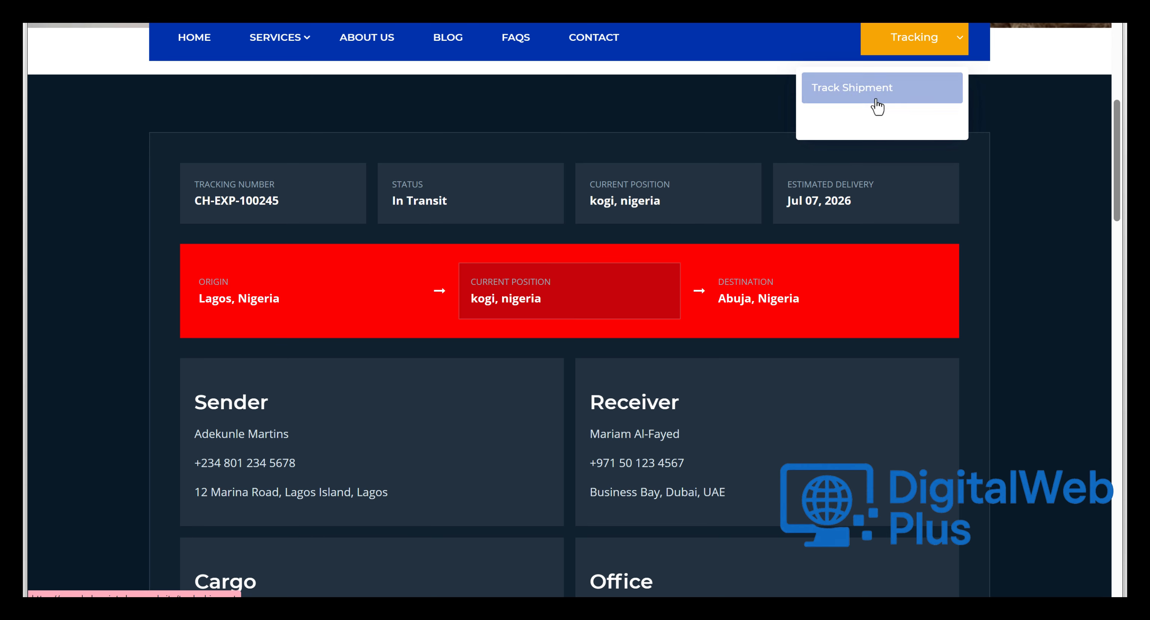
left_click(865, 129)
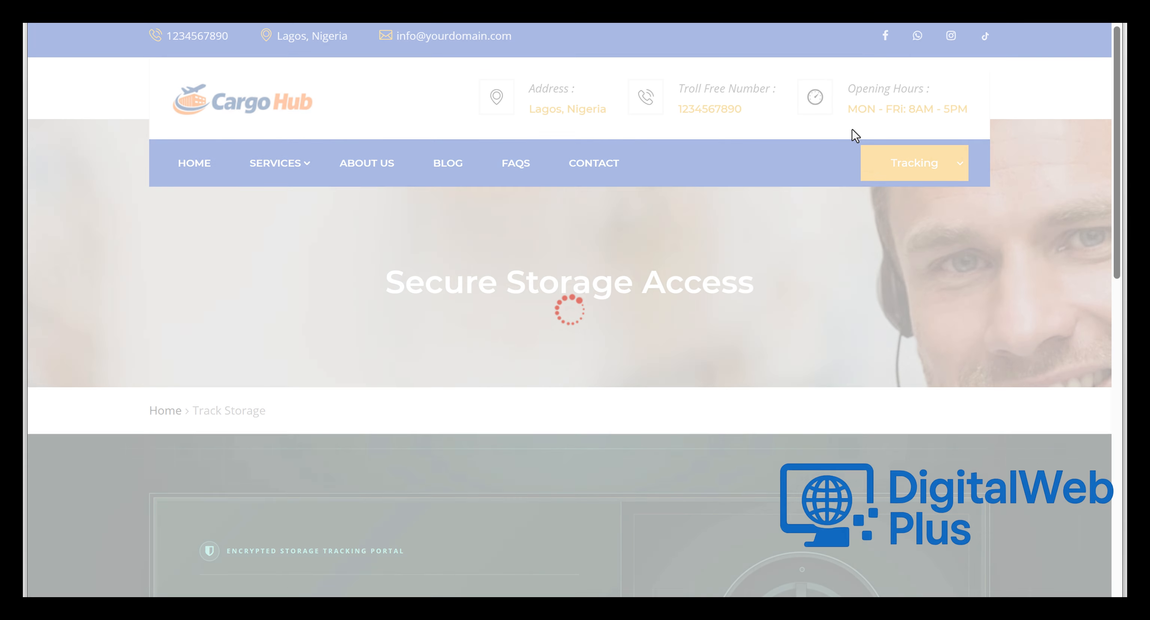
scroll(665, 302, "down", 10)
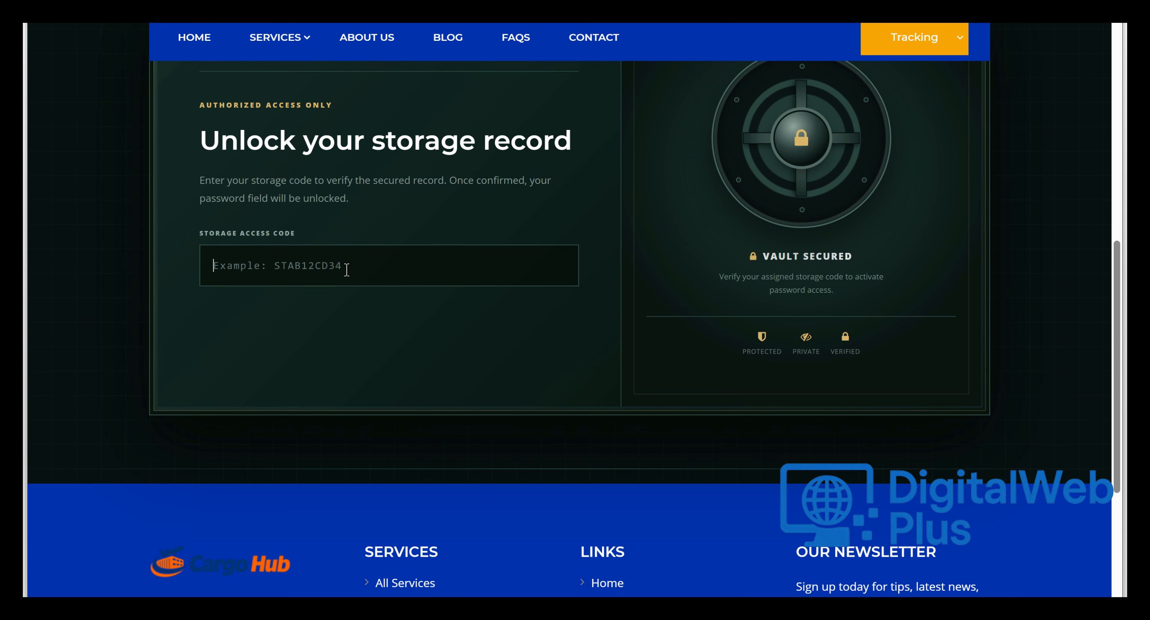
right_click(347, 269)
left_click(392, 410)
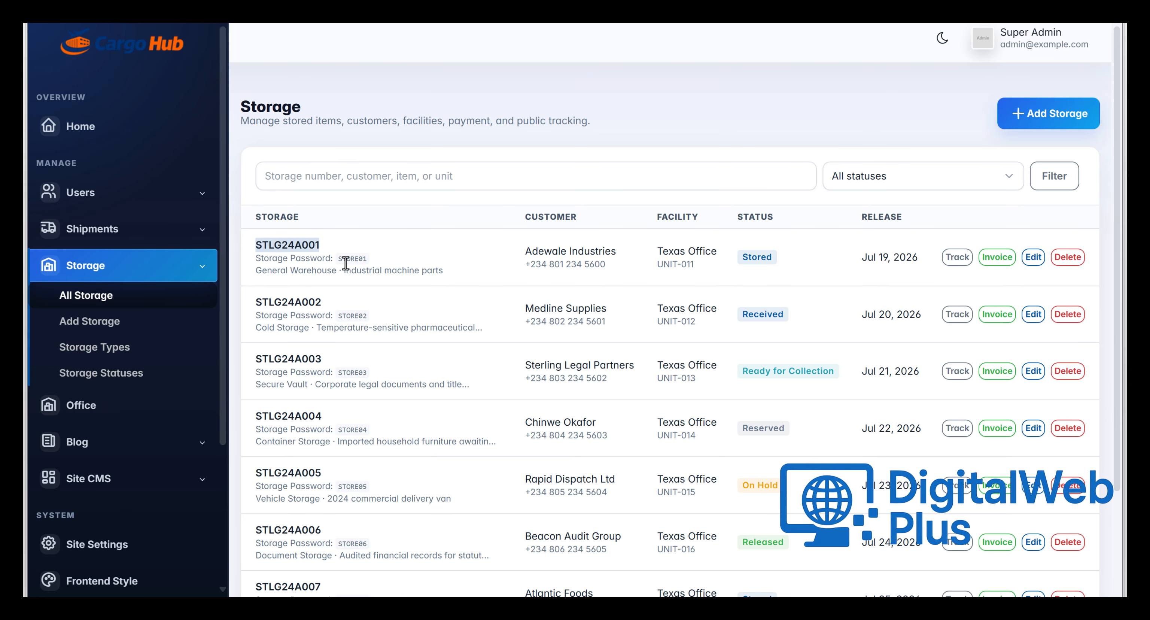
Step: Copy the first record's storage password from the admin list, paste it as the vault password on the public page and unlock the storage record
double_click(347, 262)
right_click(346, 262)
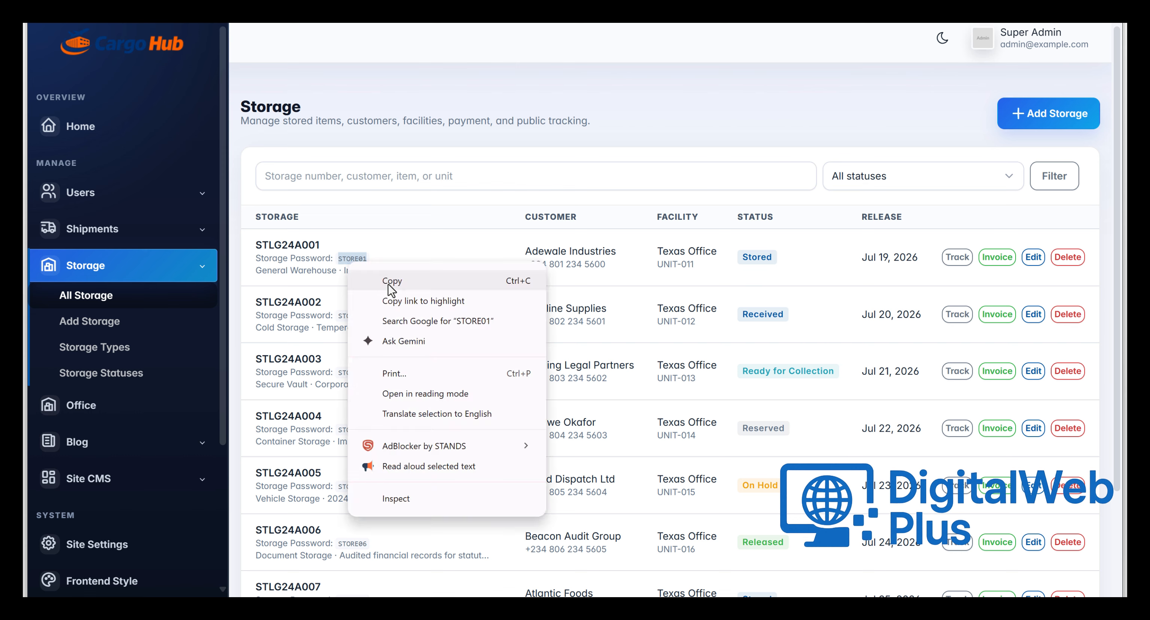
left_click(359, 274)
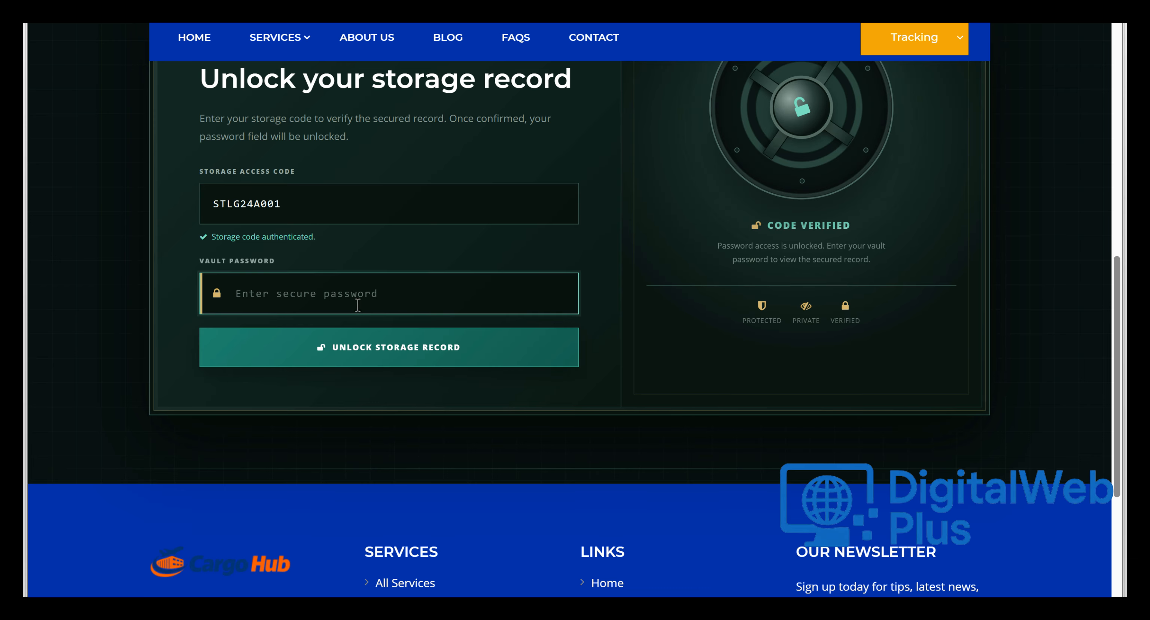
right_click(353, 295)
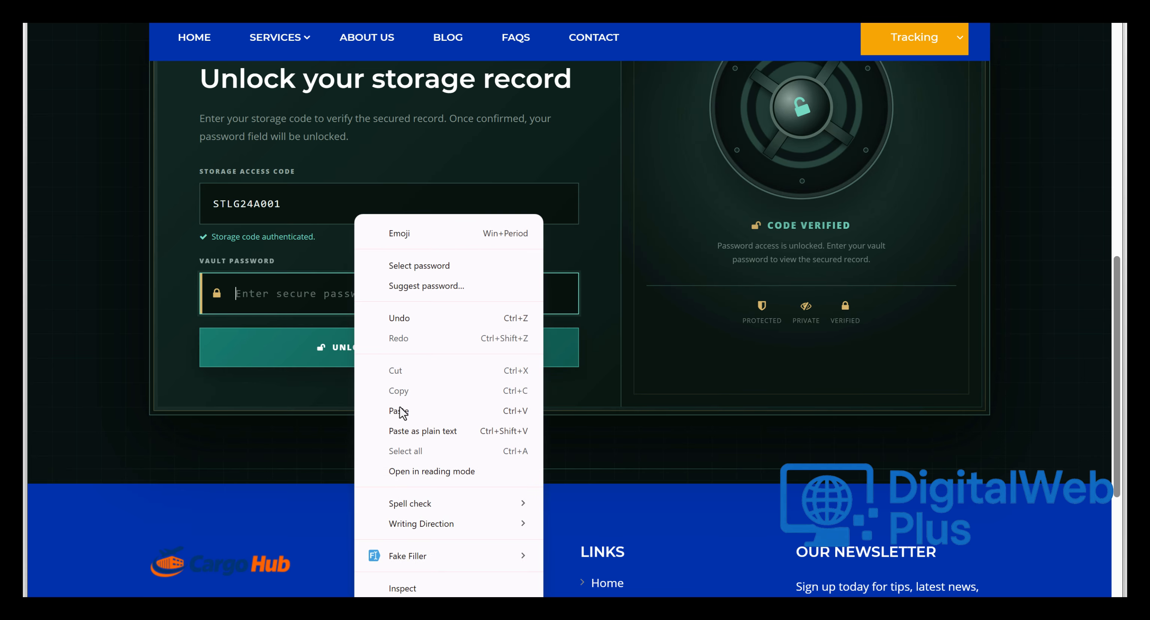
left_click(399, 407)
left_click(414, 357)
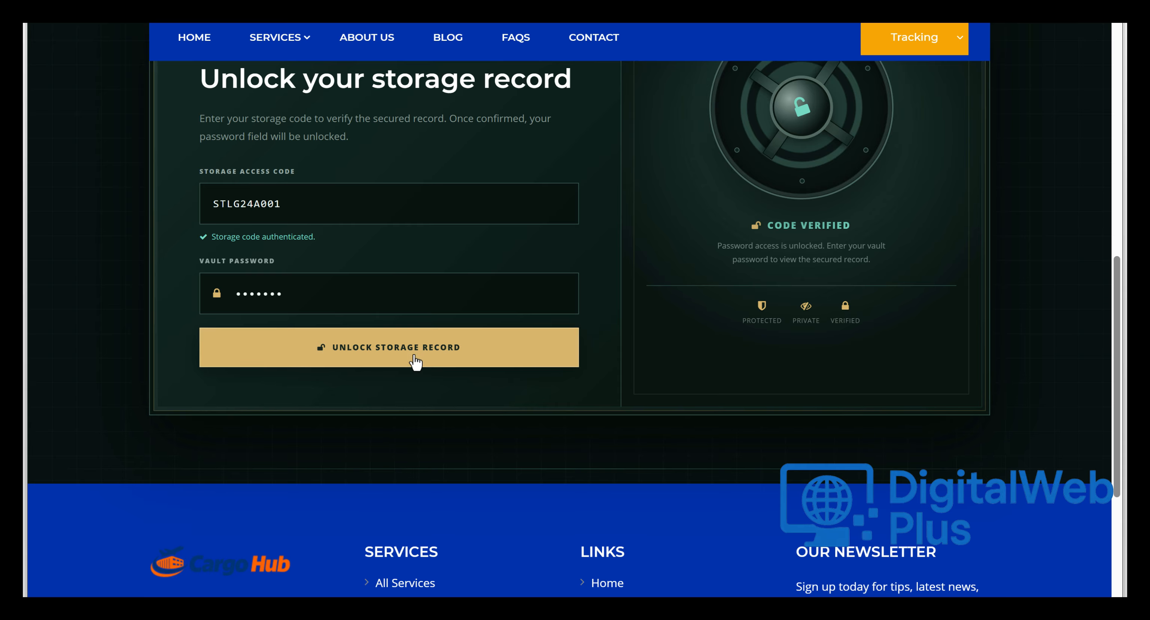
left_click(415, 362)
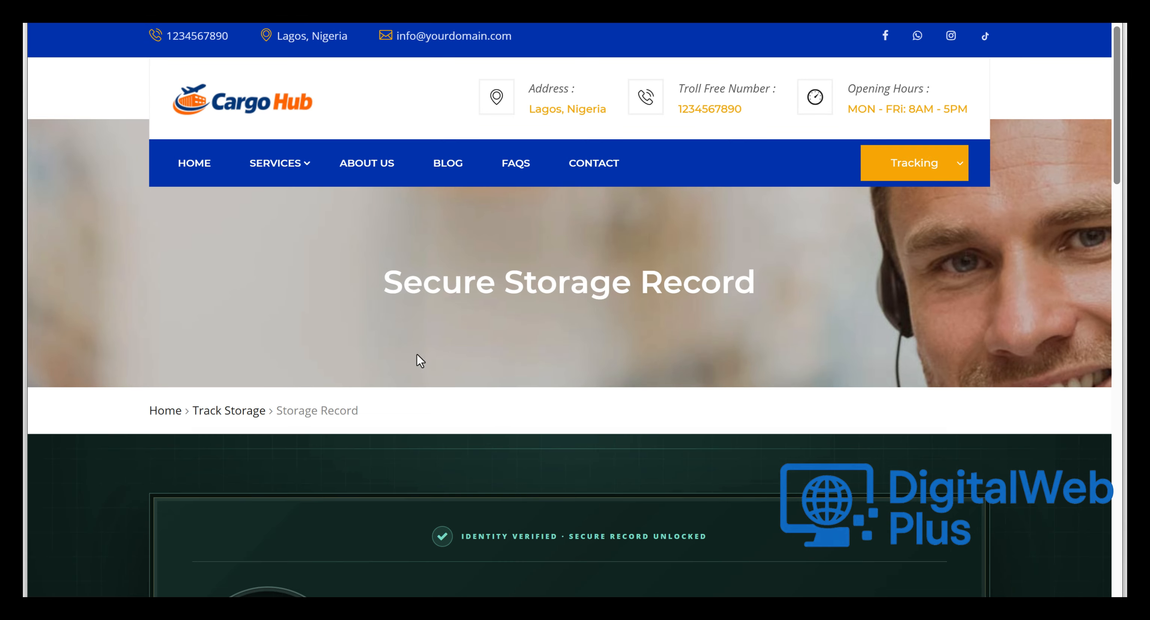
Step: Examine the public Secure Storage Record, covering its storage details, item manifest, condition report, custodian's note and image evidence
scroll(591, 347, "down", 10)
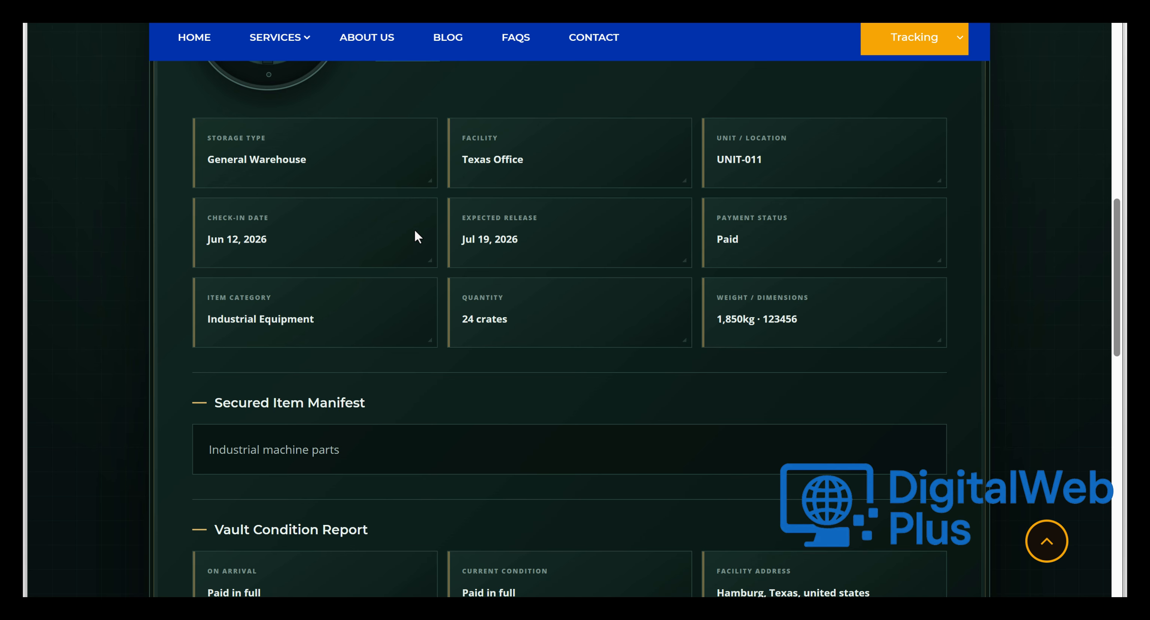
scroll(421, 227, "down", 15)
scroll(424, 231, "up", 5)
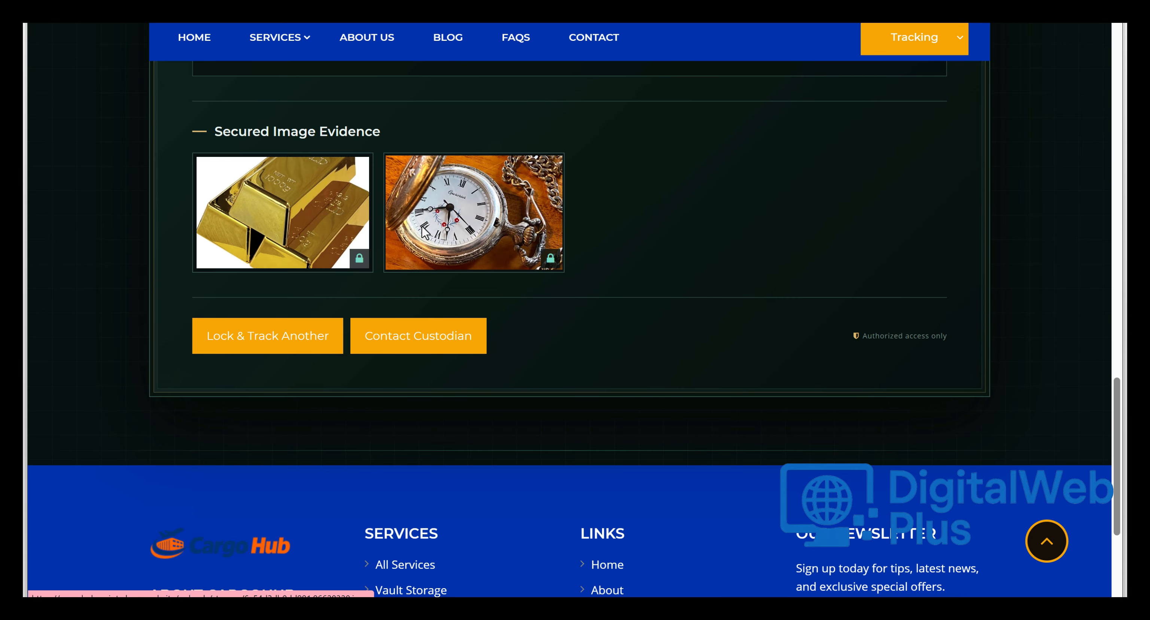
scroll(425, 231, "up", 3)
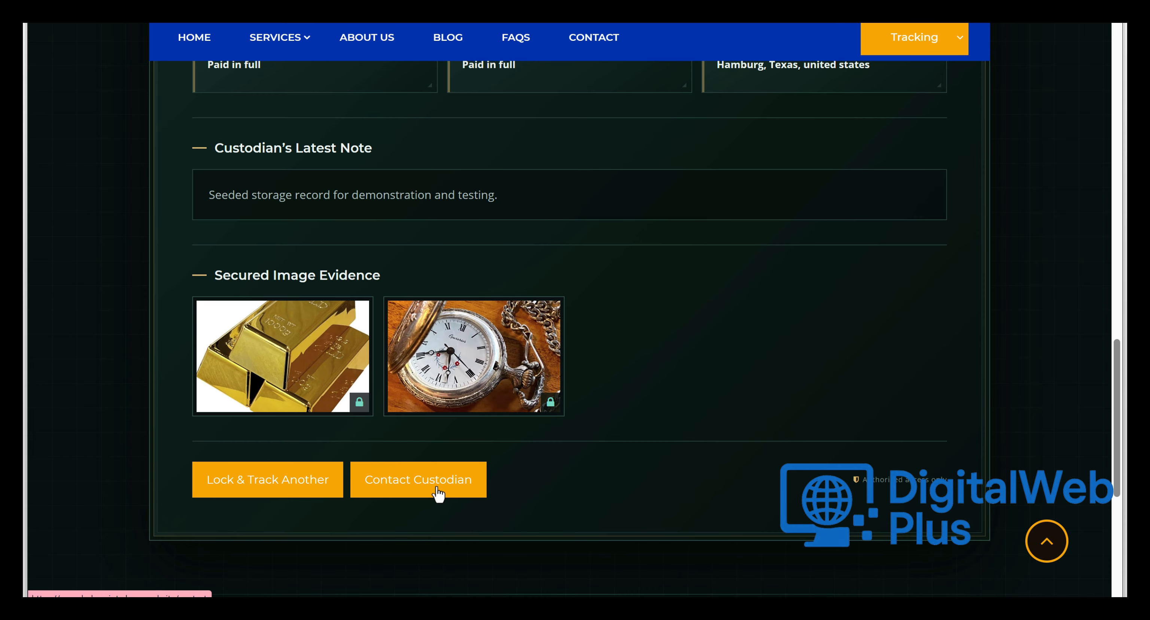
scroll(411, 189, "up", 6)
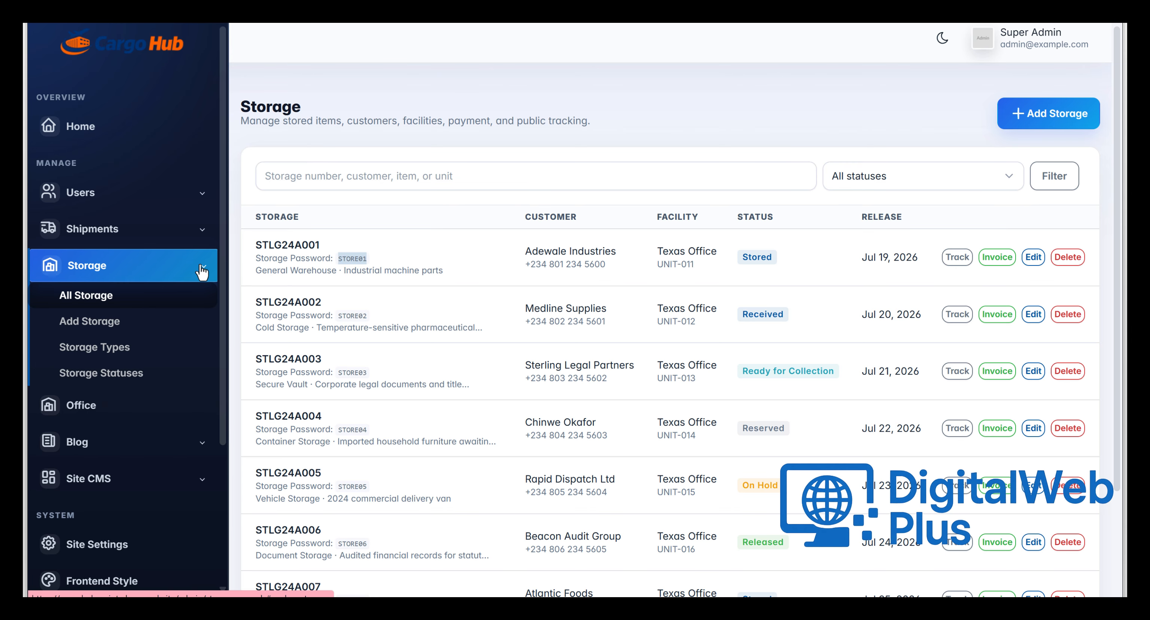
Step: Return to the CargoHub admin, collapse the Storage section and open the Office page listing the available offices
left_click(198, 267)
scroll(198, 267, "down", 2)
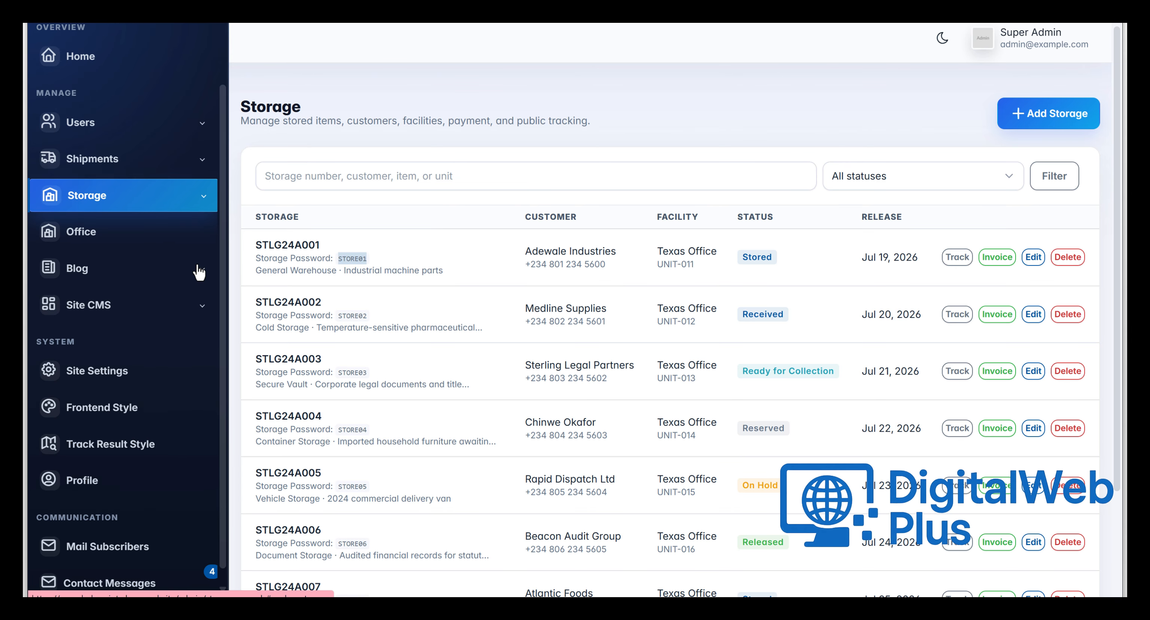
left_click(74, 241)
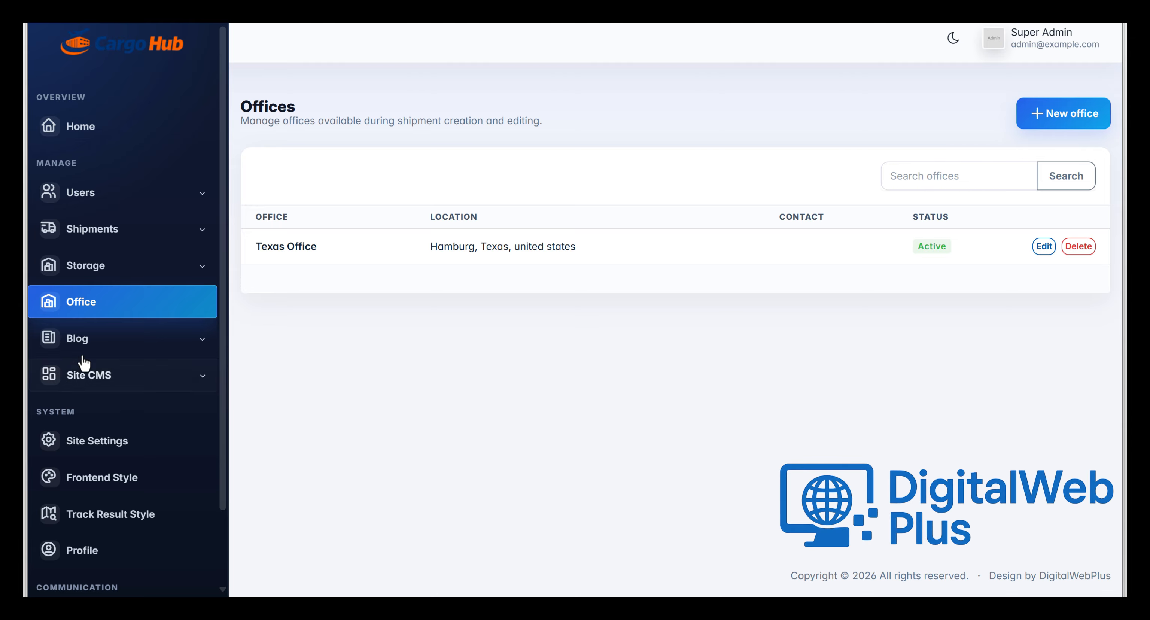
Step: Expand the Blog section in the admin and open the list of all blog posts
scroll(141, 354, "down", 2)
left_click(104, 259)
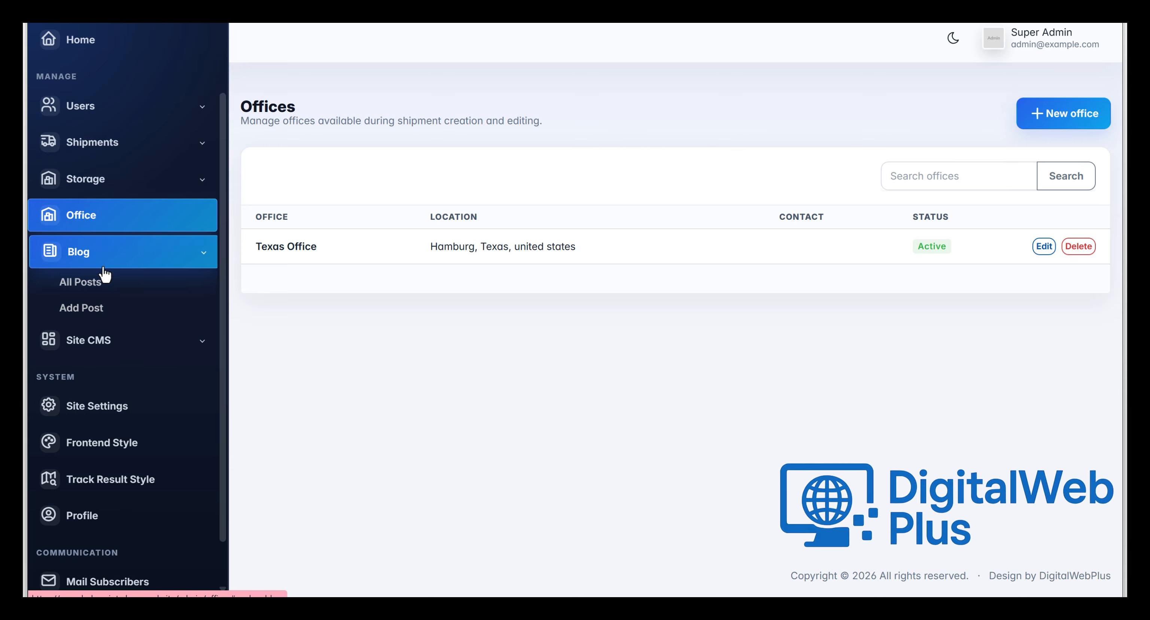
left_click(91, 286)
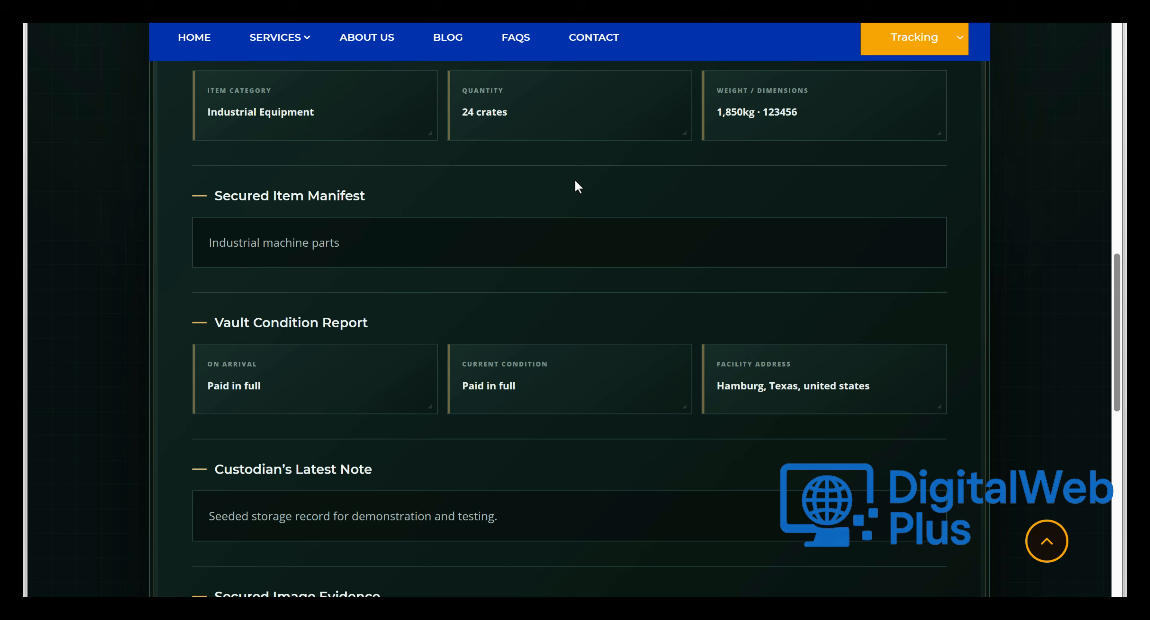
Step: Switch to the public site, open the Blog page and look over its posts and recent posts list
scroll(575, 179, "up", 10)
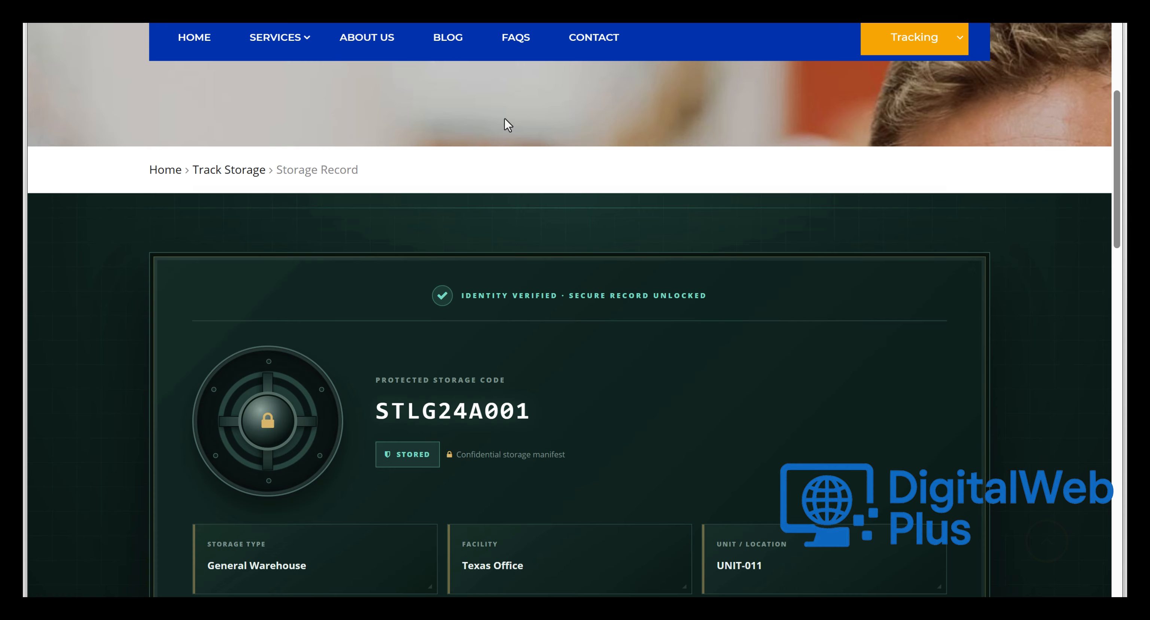
left_click(447, 41)
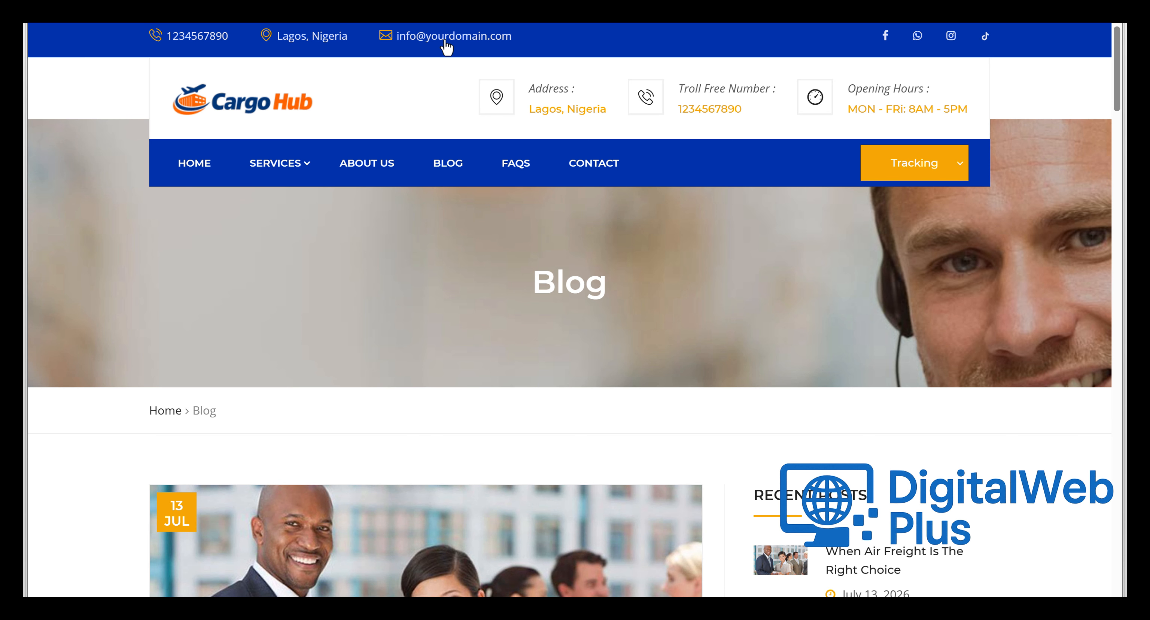
scroll(535, 315, "down", 20)
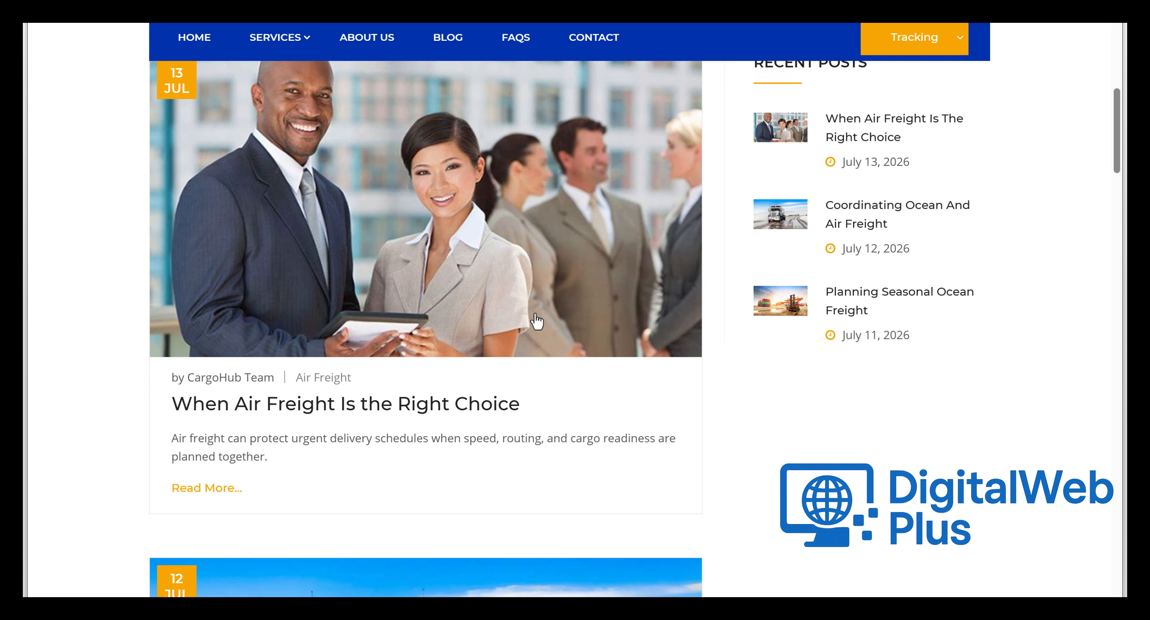
scroll(537, 321, "up", 18)
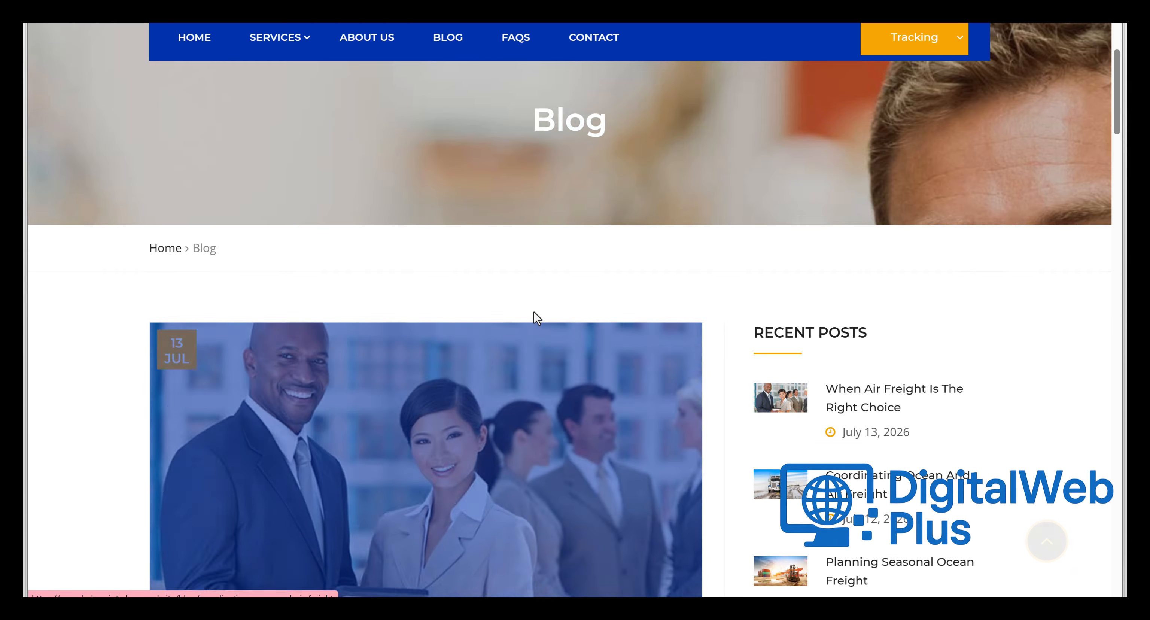
scroll(533, 316, "down", 4)
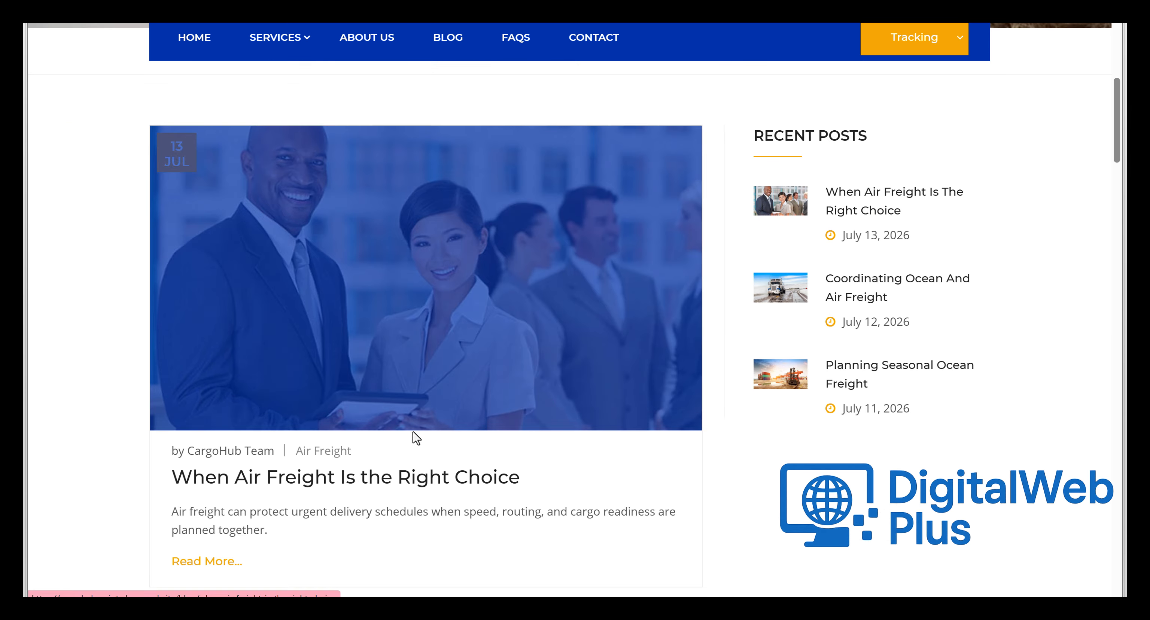
Step: Open the article "When Air Freight Is the Right Choice" and view it down to the page footer
left_click(413, 431)
scroll(674, 274, "down", 15)
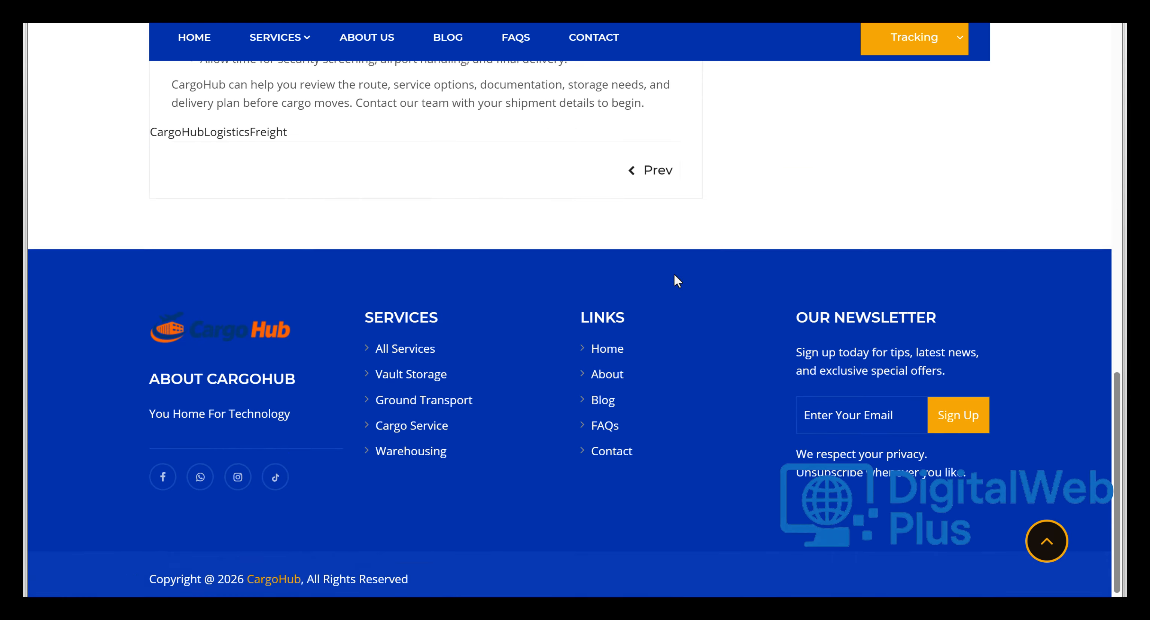
scroll(675, 275, "up", 8)
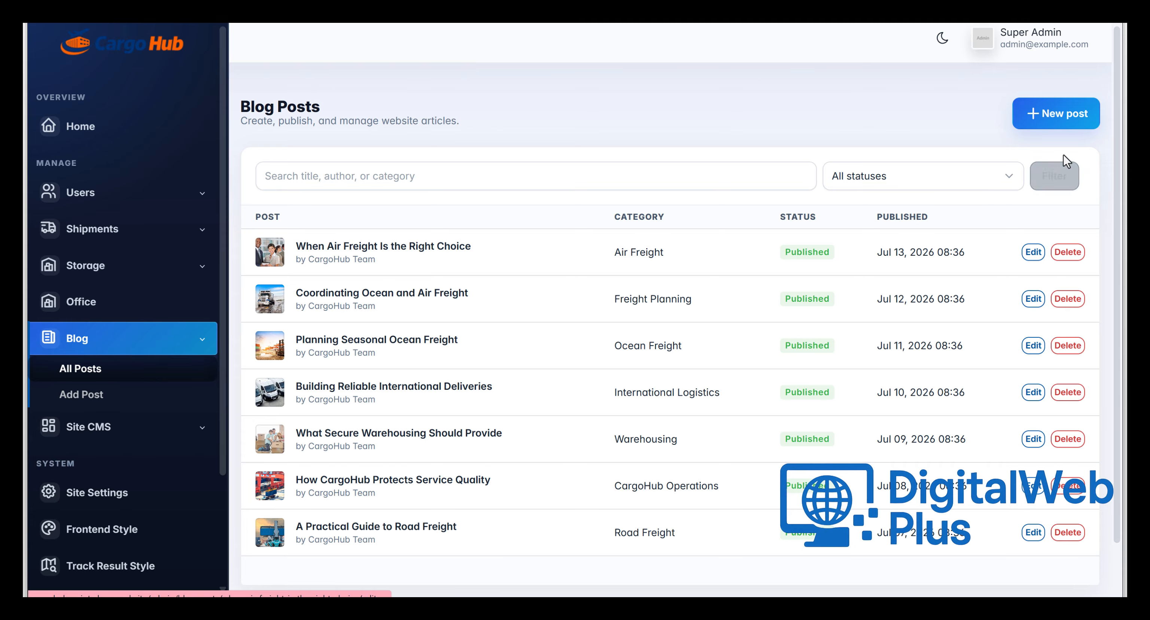
Step: Return to the admin, open "Coordinating Ocean and Air Freight" for editing and examine its author, category, tags, excerpt, publishing, image and content fields
left_click(1032, 302)
scroll(653, 303, "down", 2)
scroll(653, 303, "down", 3)
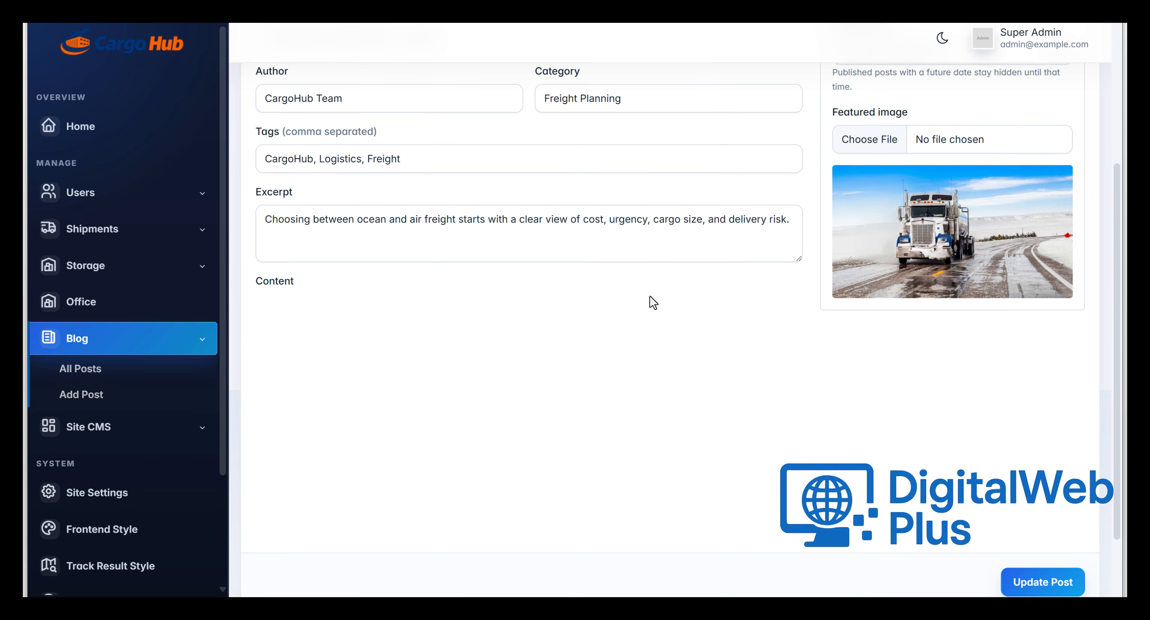
left_click(388, 102)
left_click(620, 103)
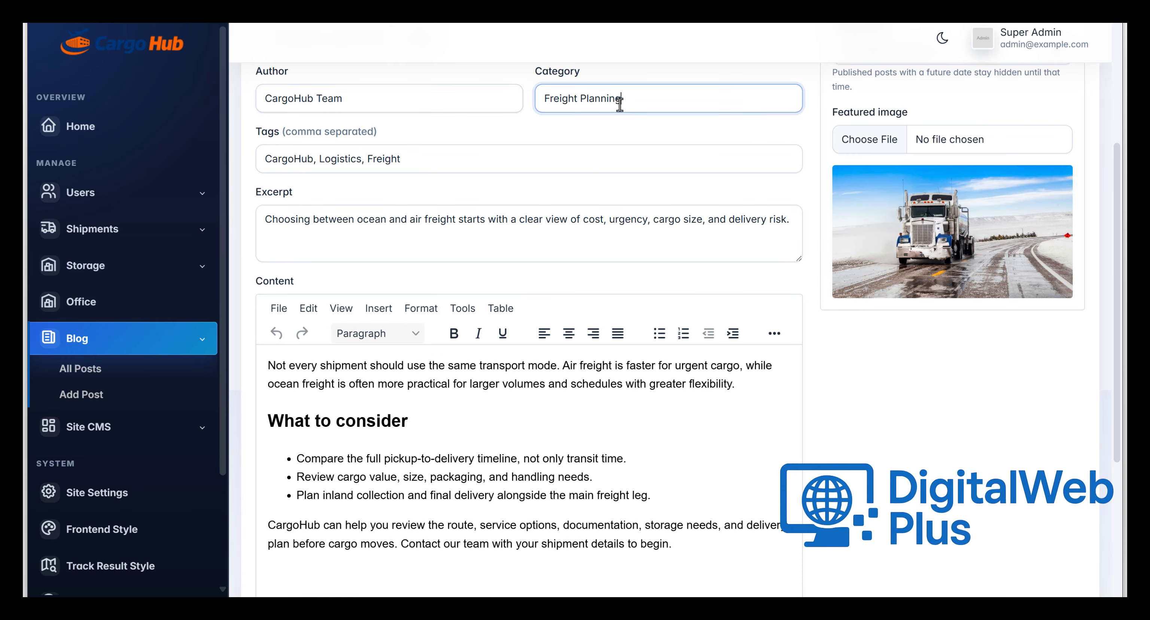
left_click(408, 161)
left_click(431, 226)
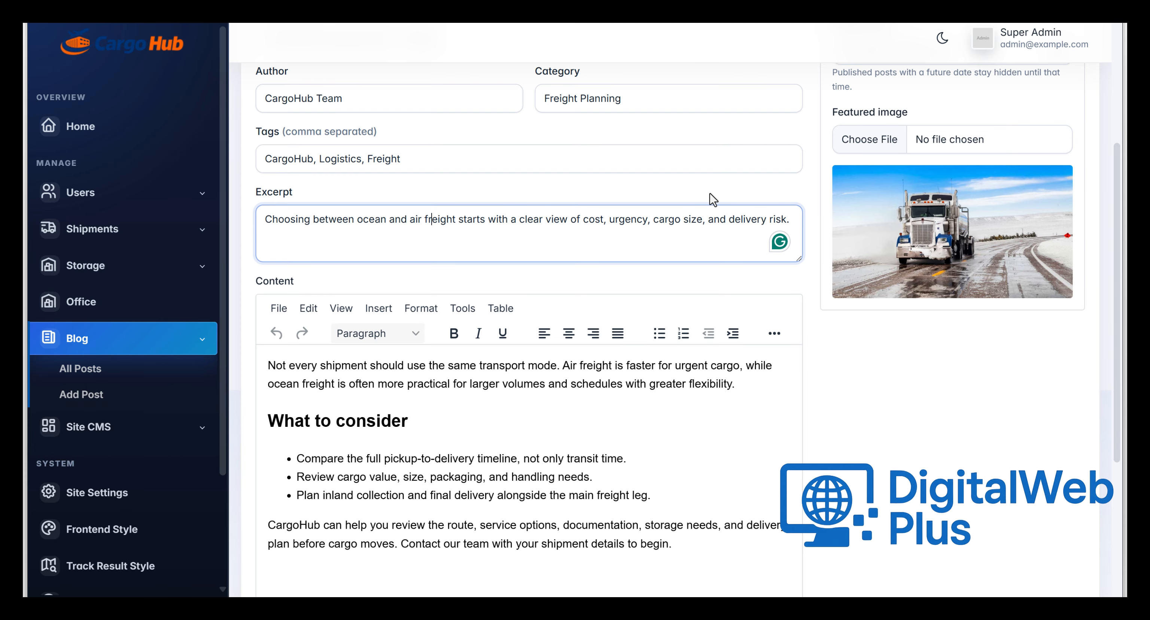
scroll(714, 192, "up", 5)
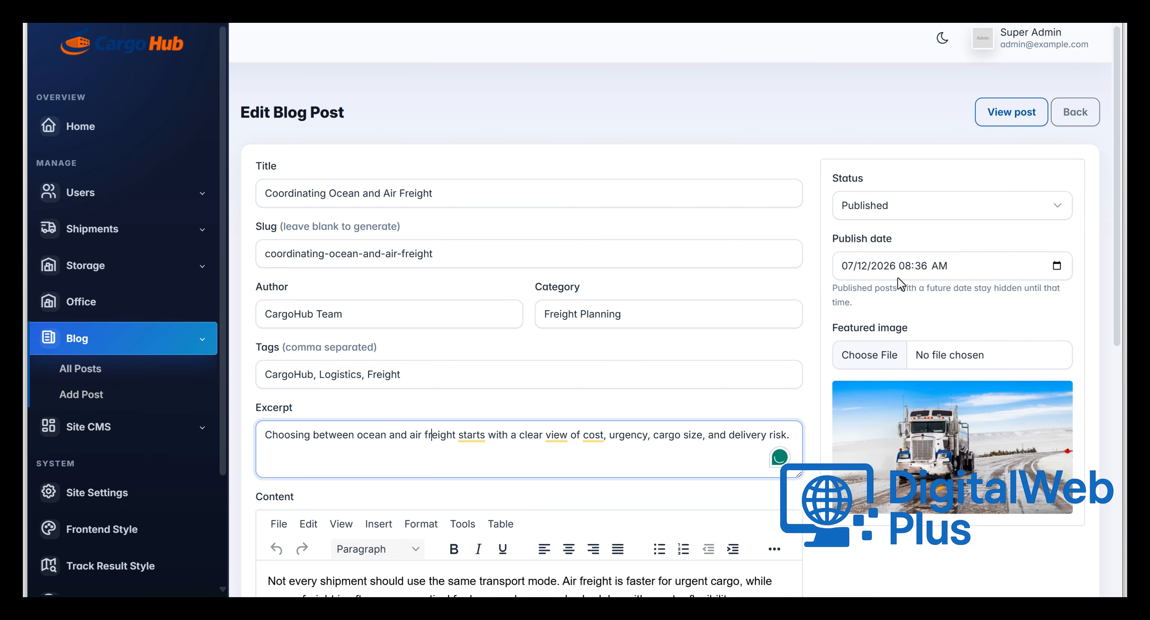
scroll(408, 351, "down", 10)
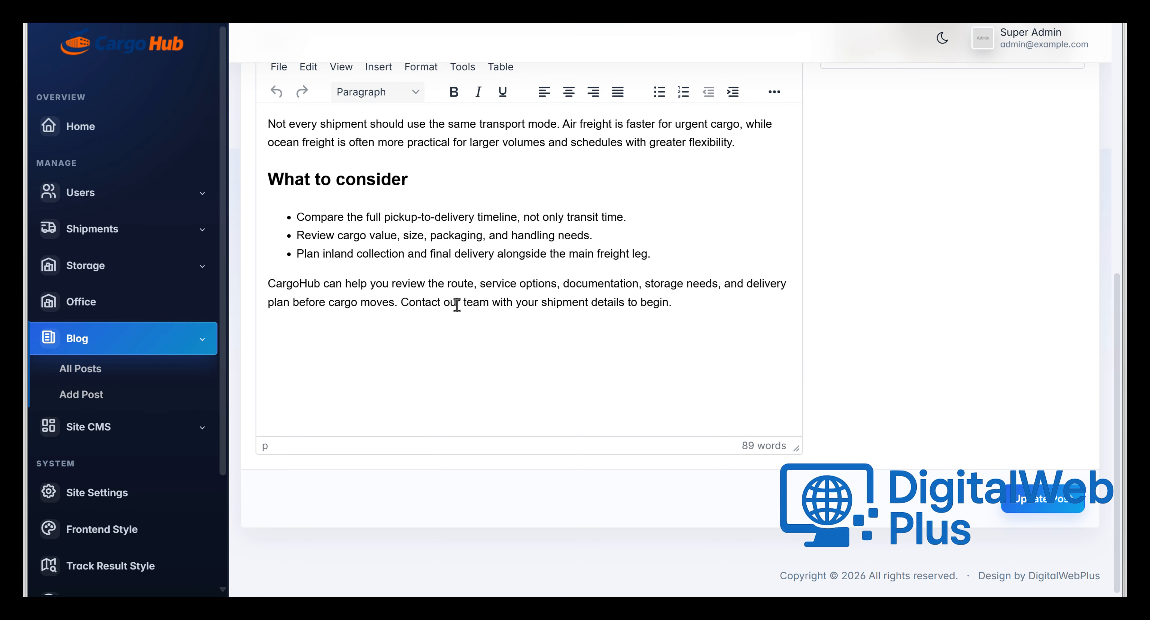
scroll(526, 301, "up", 10)
scroll(837, 405, "down", 10)
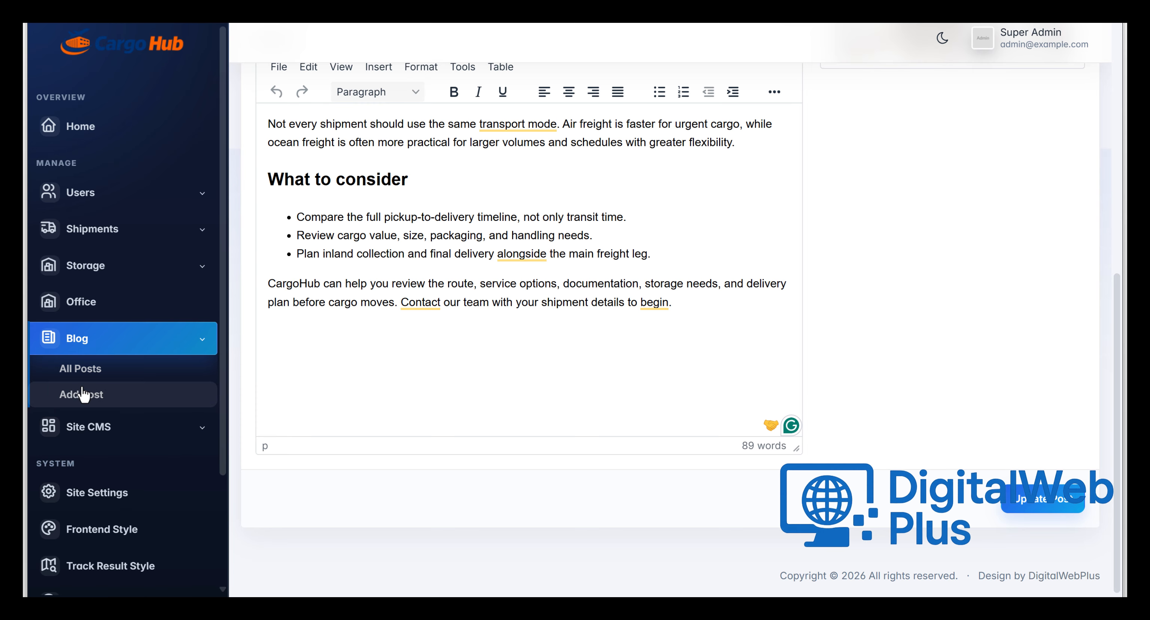
Step: Expand the Site CMS section, review its home, general and service page entries, and collapse it again
left_click(99, 423)
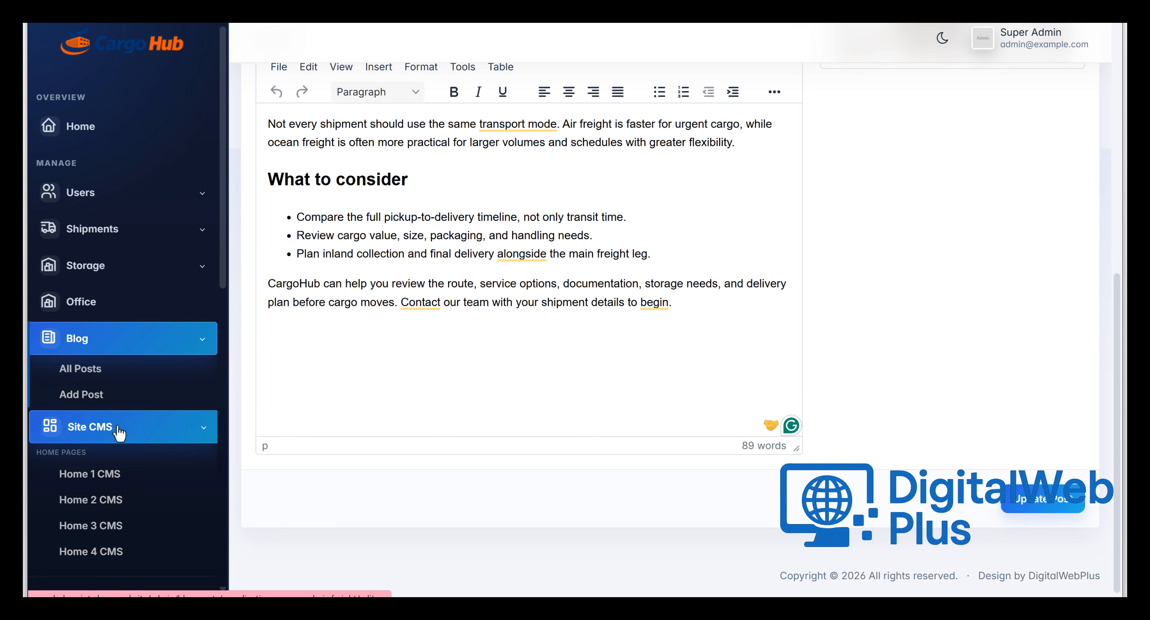
scroll(148, 268, "down", 8)
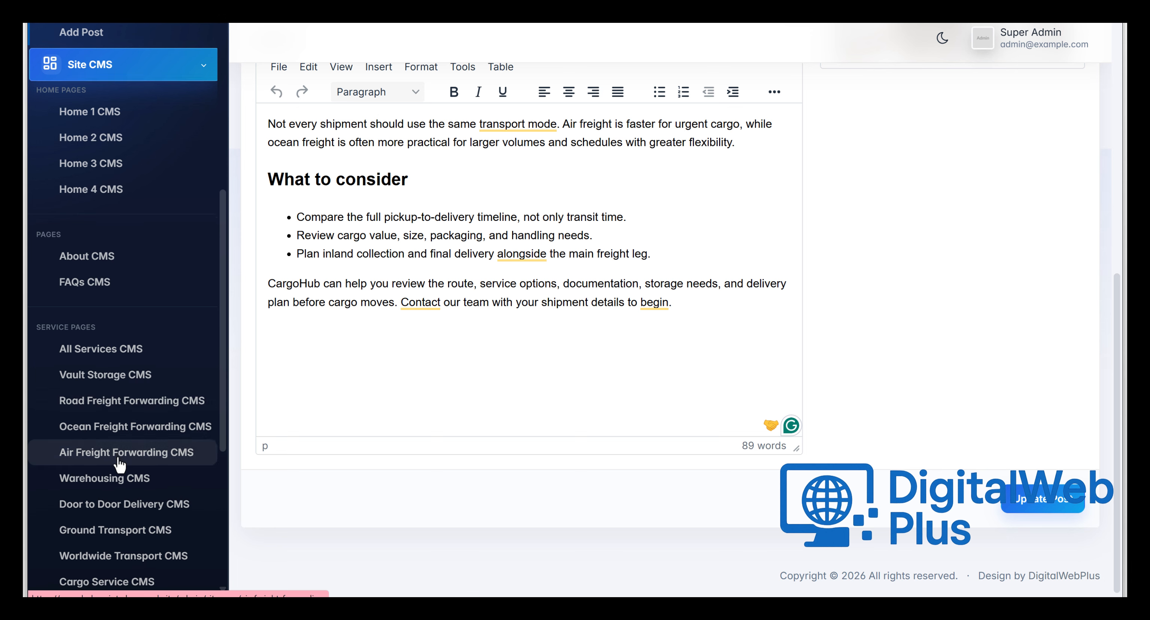
scroll(113, 462, "down", 5)
scroll(113, 460, "up", 10)
scroll(57, 289, "up", 3)
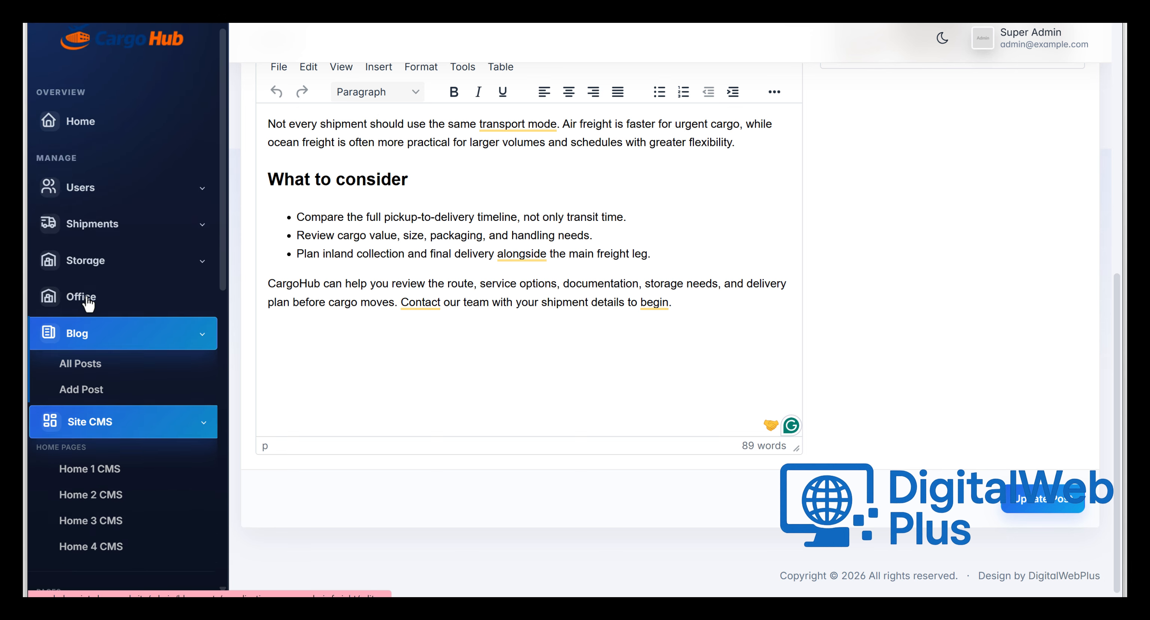
left_click(204, 439)
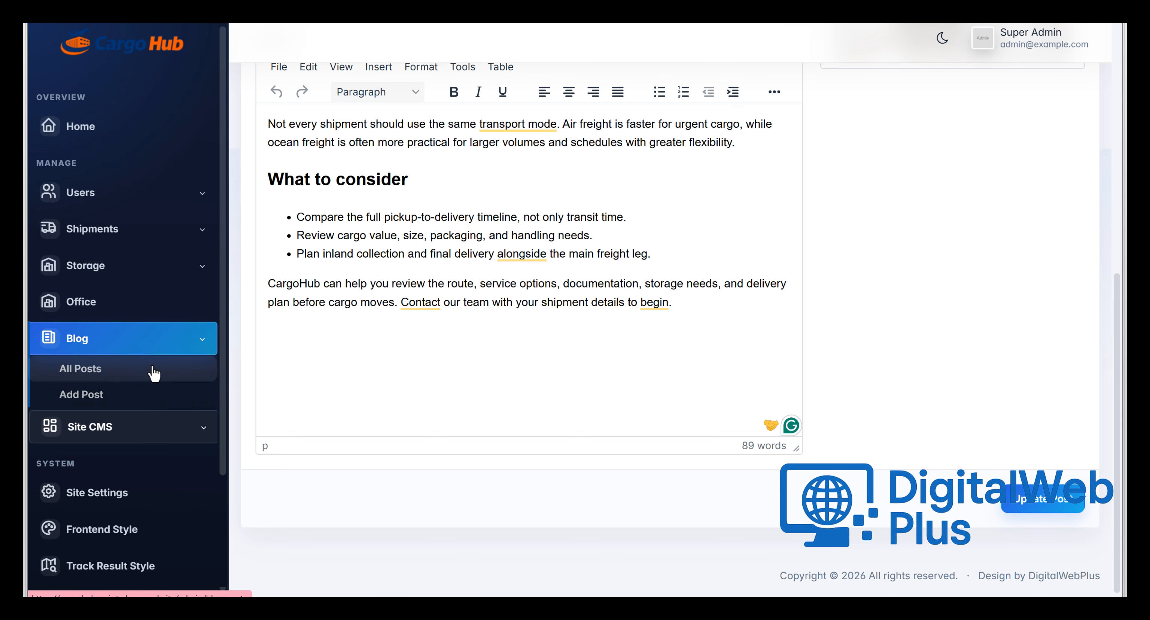
Step: View the newsletter sign-up form in the public site's footer, and open Contact Messages in the admin
scroll(134, 366, "down", 3)
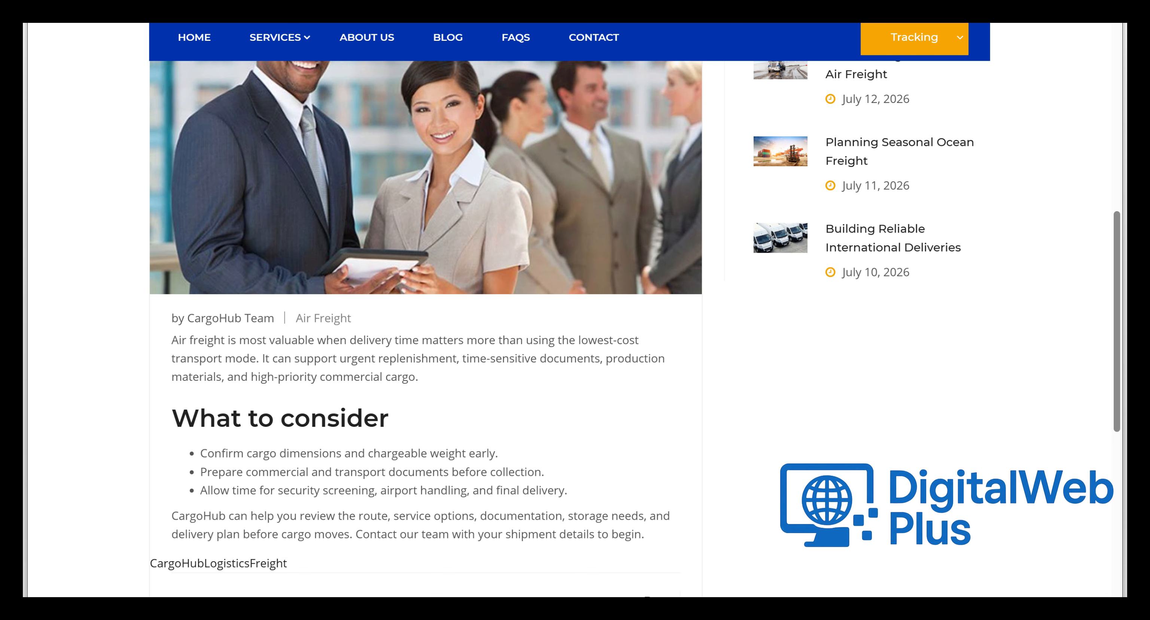
scroll(1099, 591, "down", 10)
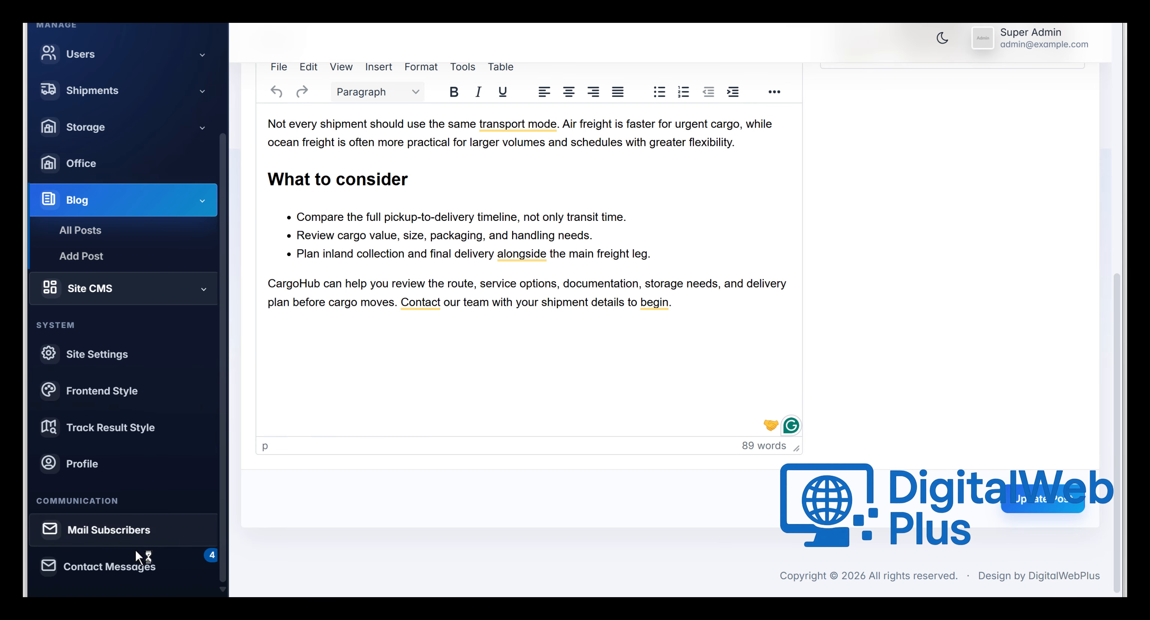
left_click(113, 568)
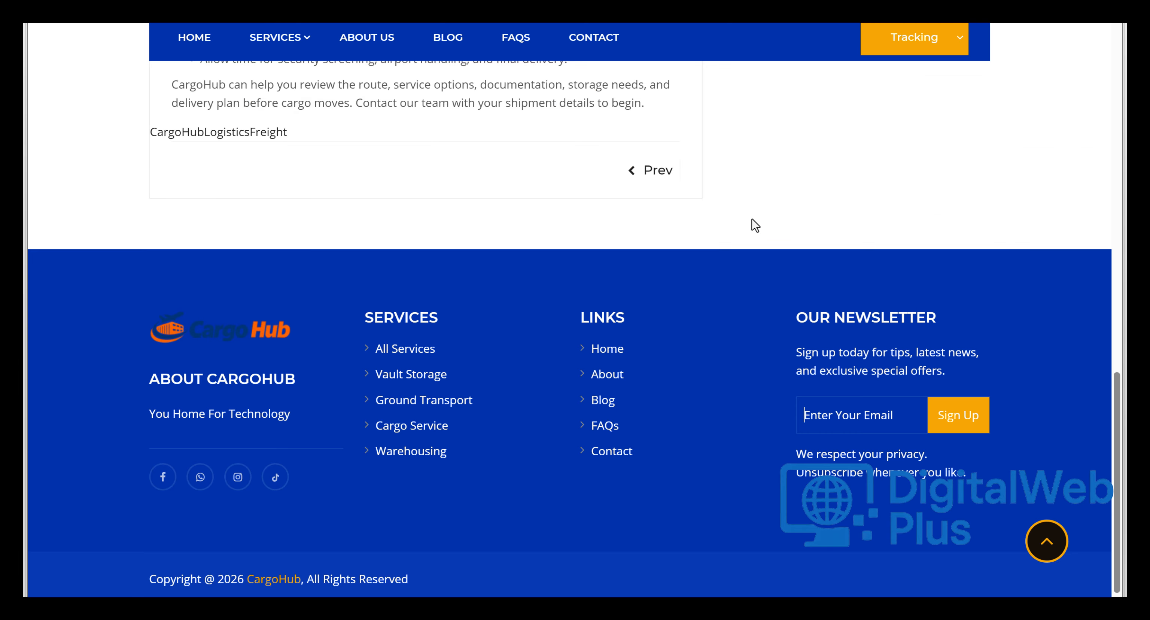
Step: Open the public Contact page and examine its contact information, message form fields, social links and map
scroll(753, 224, "up", 3)
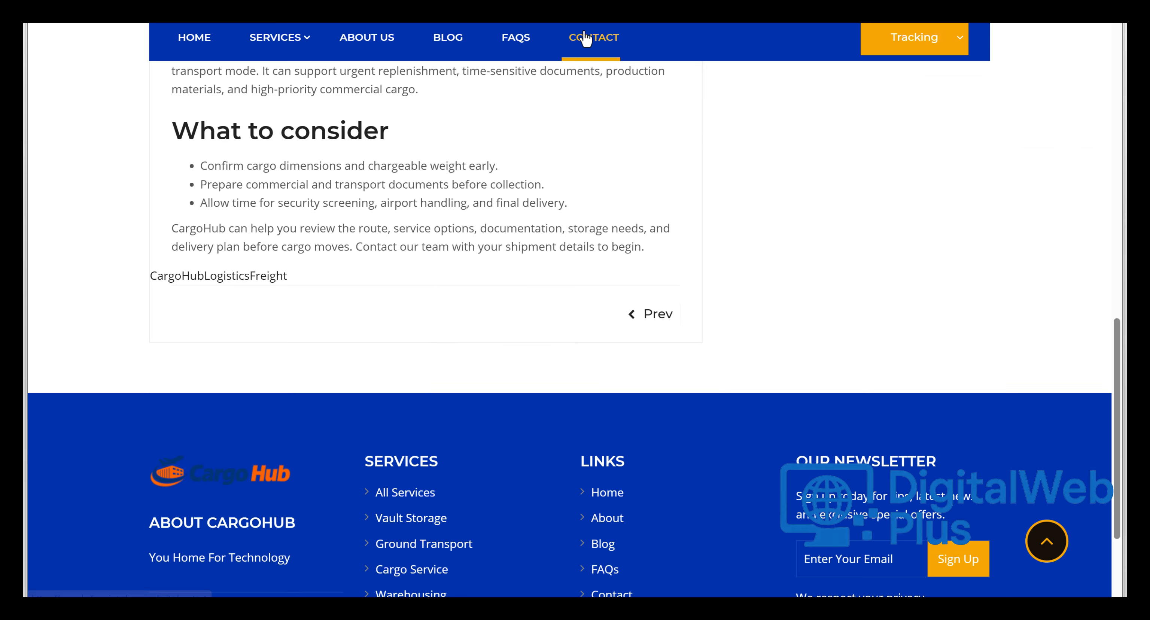
left_click(585, 39)
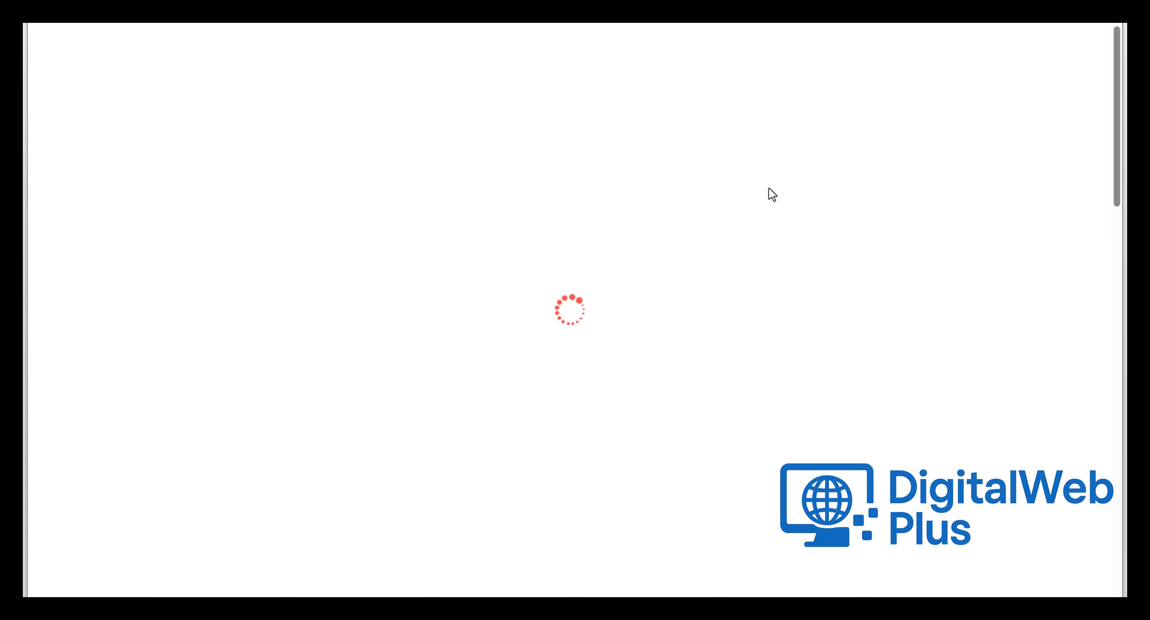
scroll(768, 190, "down", 5)
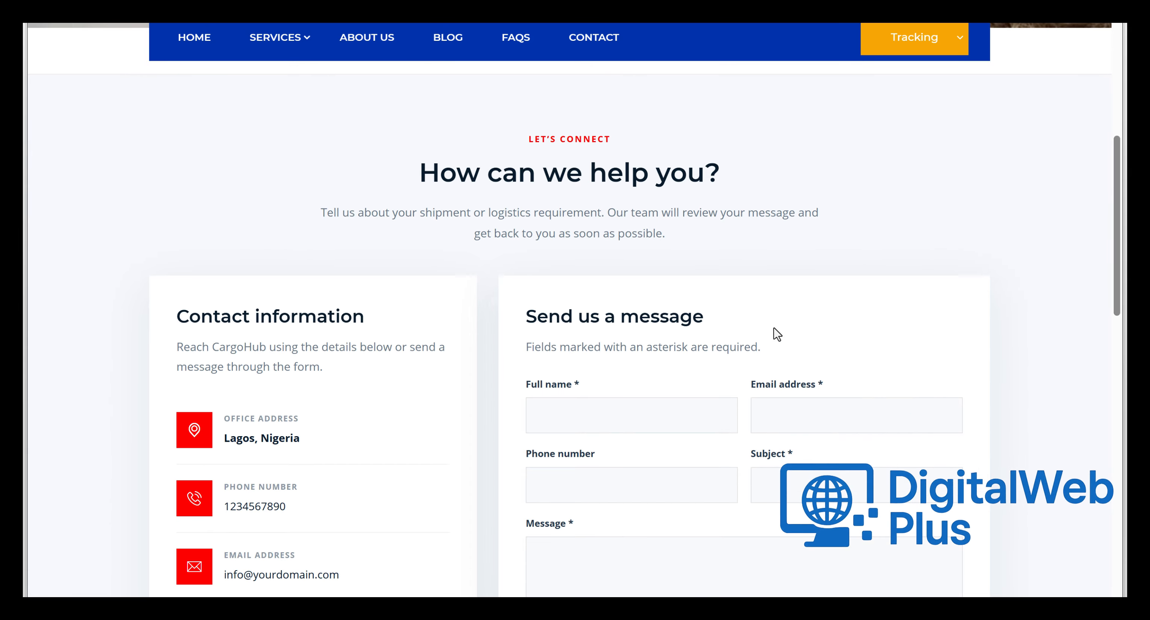
left_click(690, 413)
key("Tab")
scroll(763, 458, "down", 3)
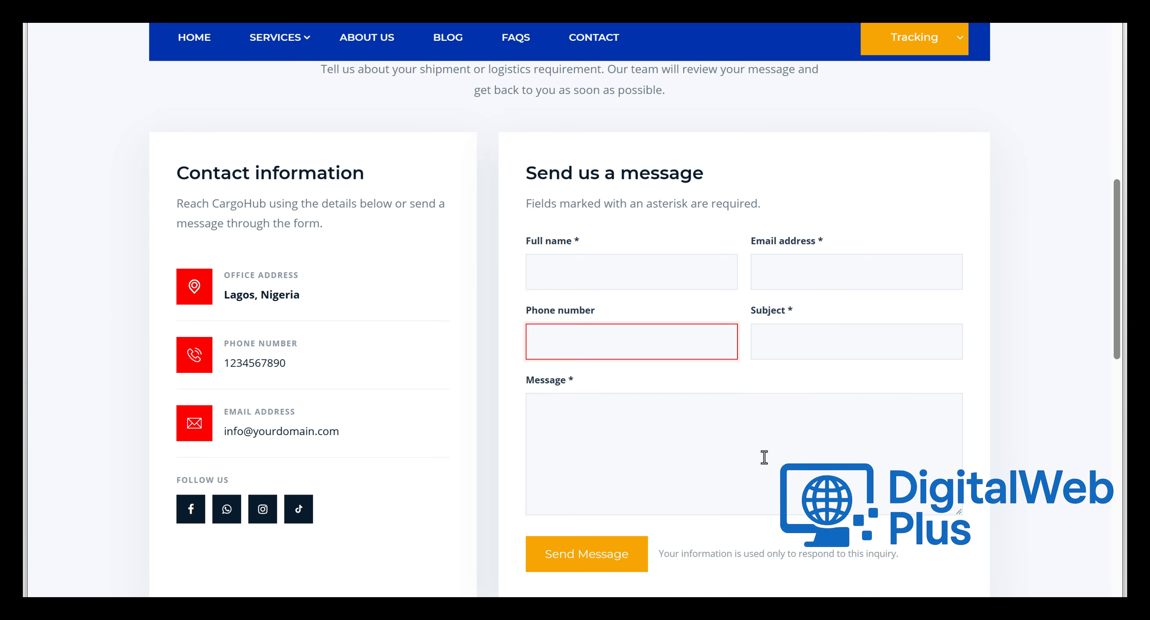
left_click(762, 457)
scroll(649, 419, "down", 5)
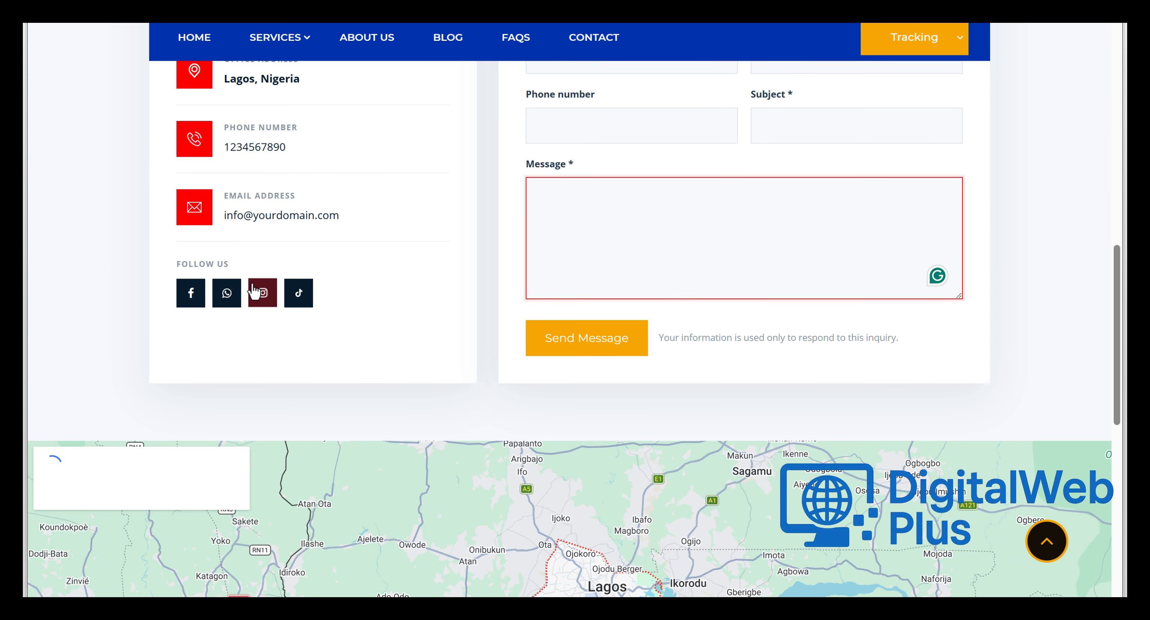
scroll(652, 291, "down", 5)
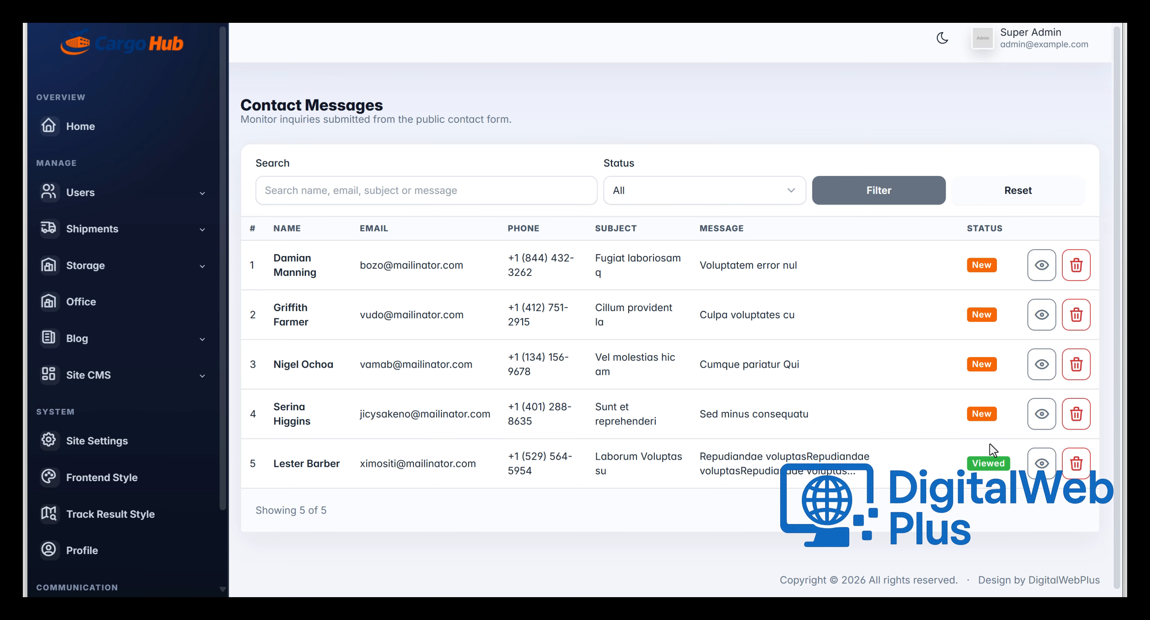
Step: Return to the admin, view the first contact message's details and message text, and go back to the message list
left_click(1043, 269)
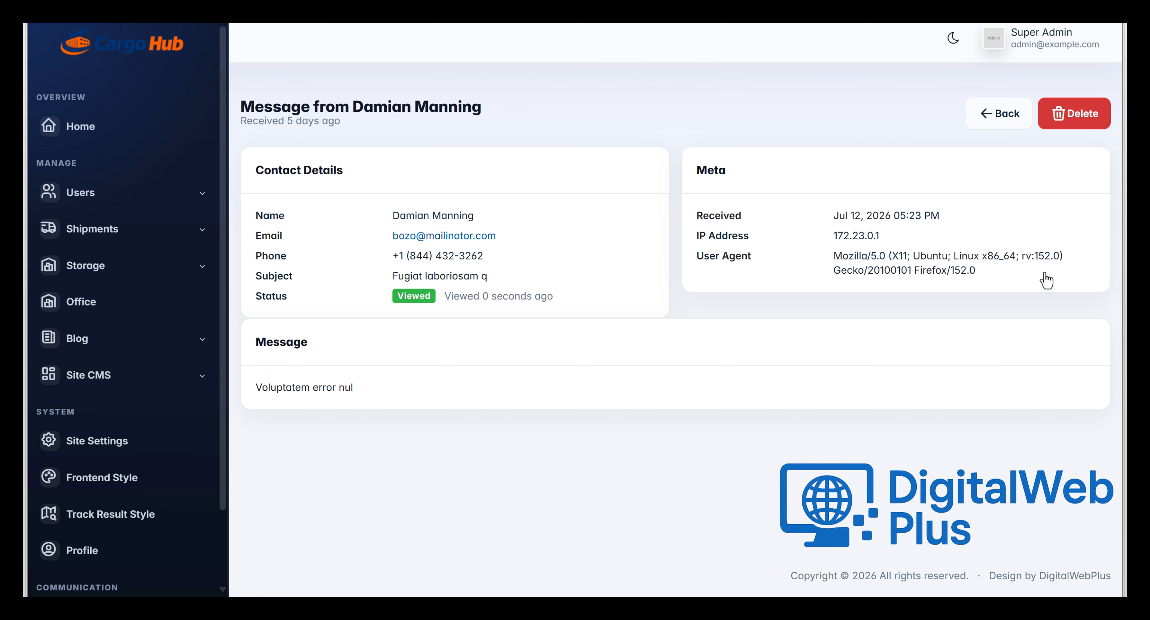
left_click_drag(241, 386, 577, 401)
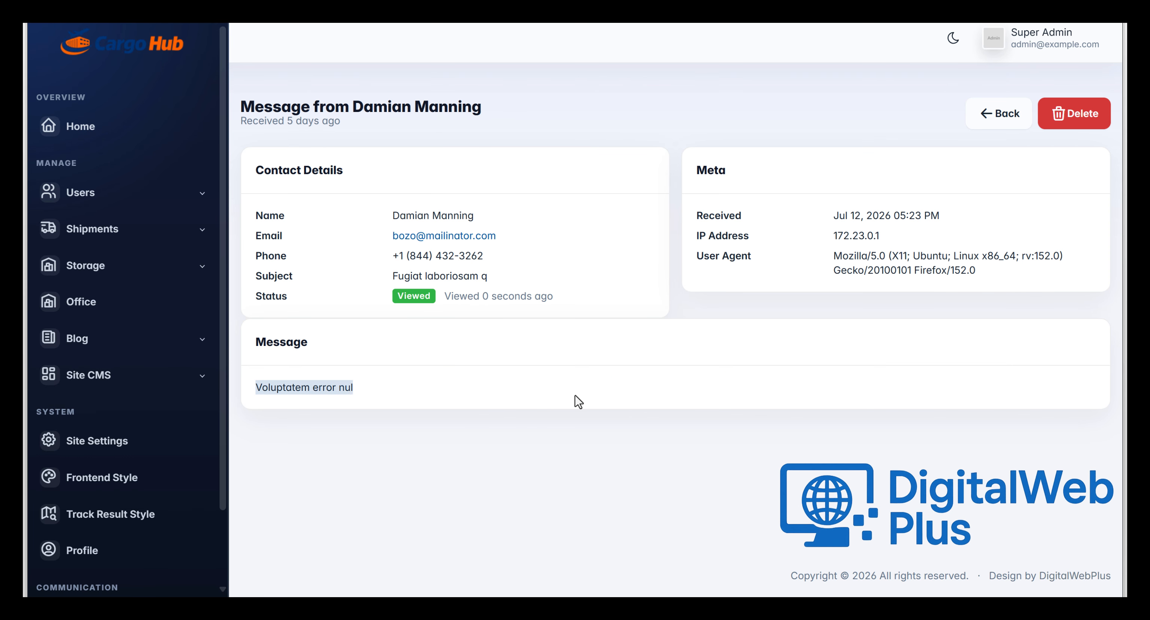
left_click(580, 402)
left_click(996, 115)
Step: Open the All Shipments list and bring up the invoice designs for the first shipment
left_click(203, 230)
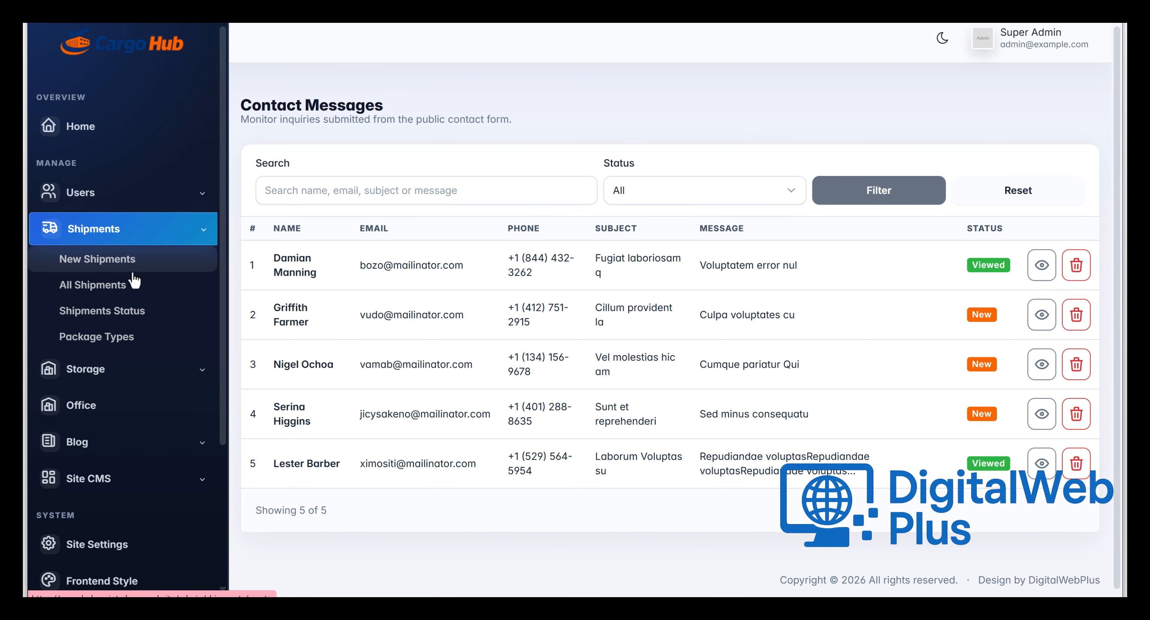
left_click(110, 288)
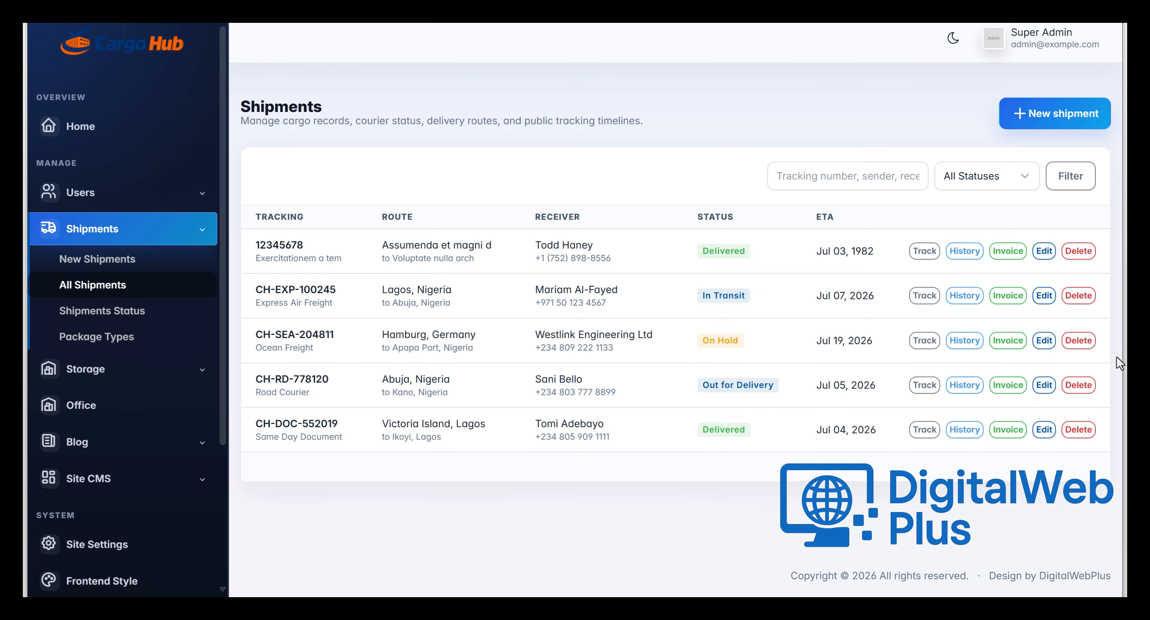
left_click(1010, 263)
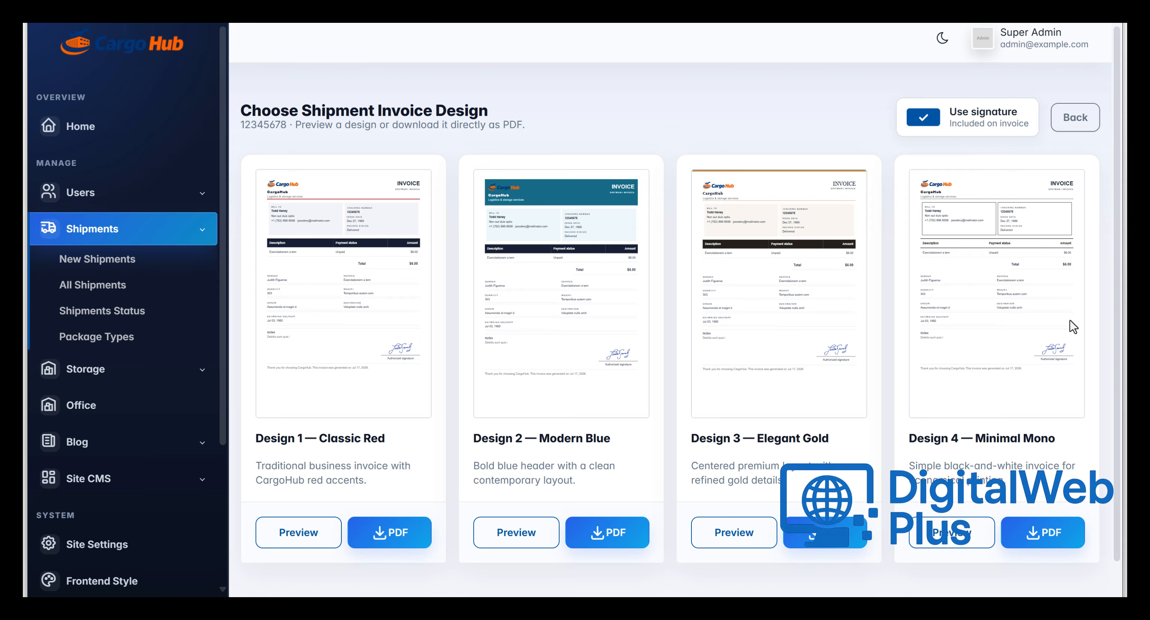
Step: Switch the invoice signature off and on again across the design previews, and return to the Home dashboard
left_click(920, 122)
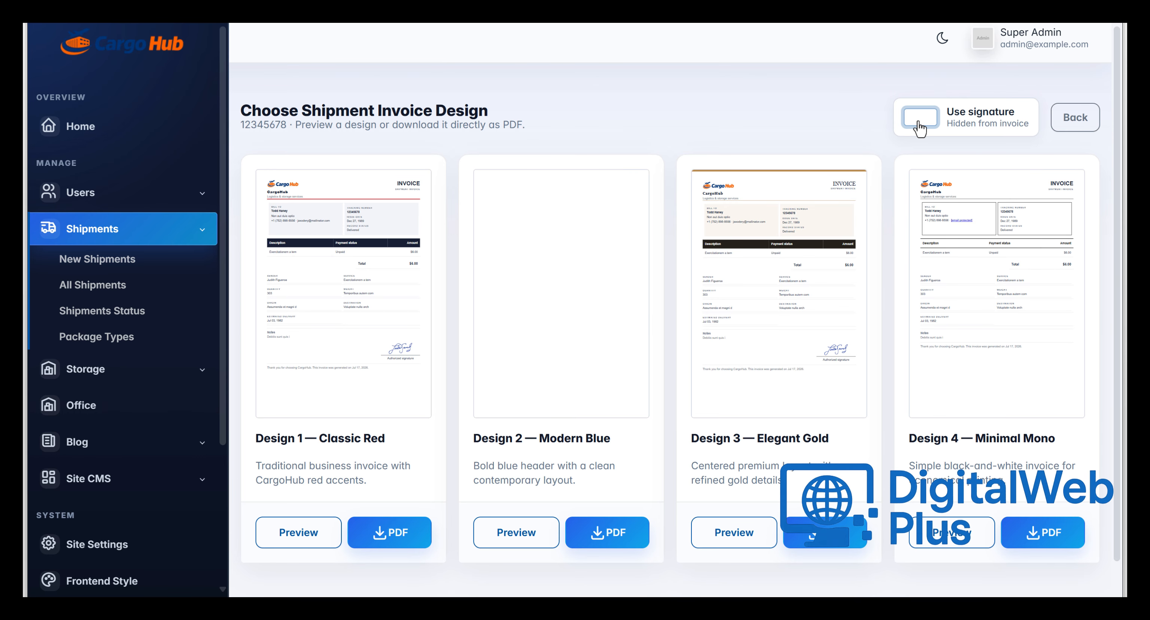
left_click(919, 119)
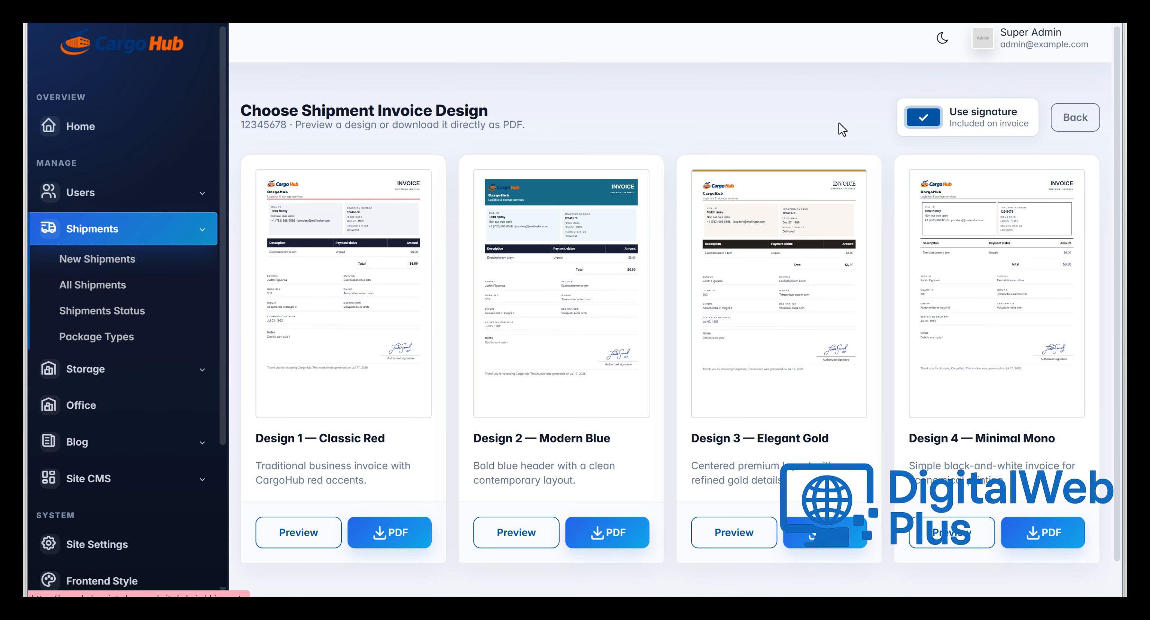
left_click(81, 134)
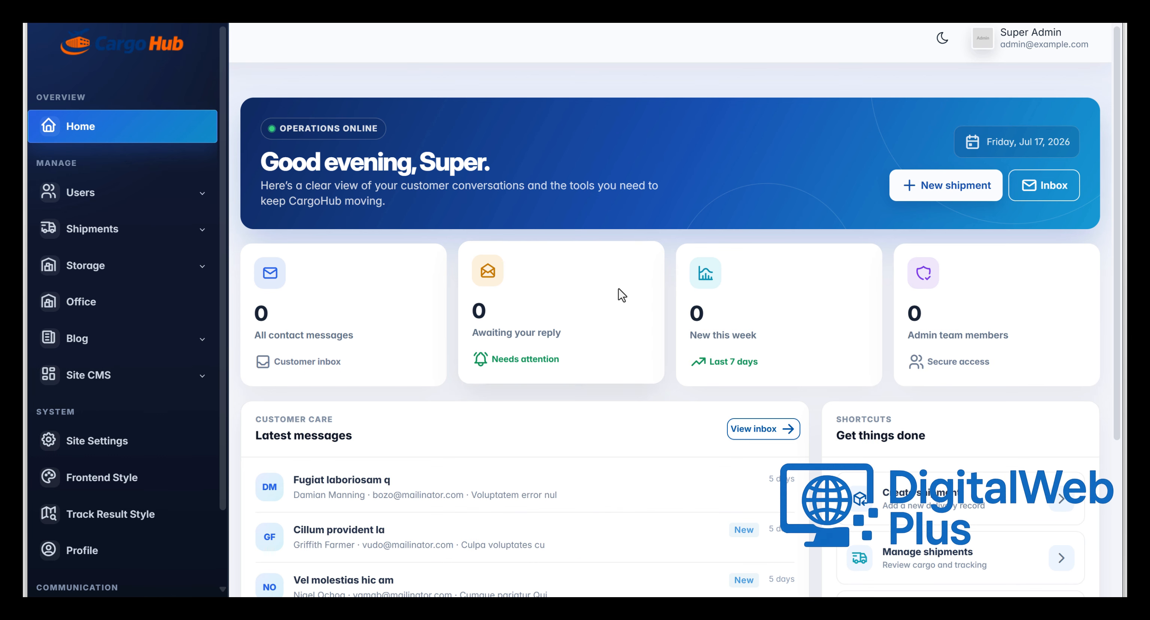